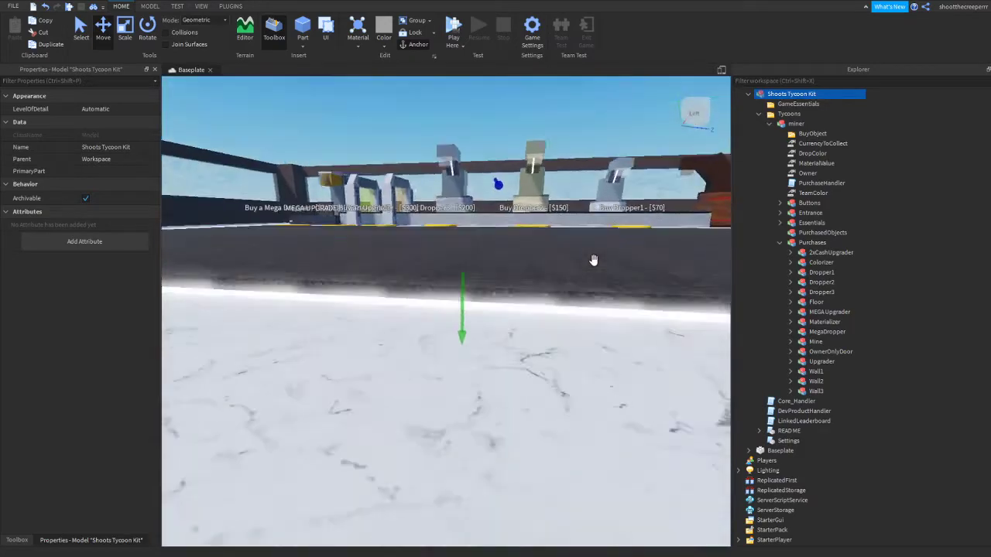
Inspect the tycoon building from outside, including its walls, windows and claimable entrance
{"action": "key", "text": "a"}
{"action": "key", "text": "s"}
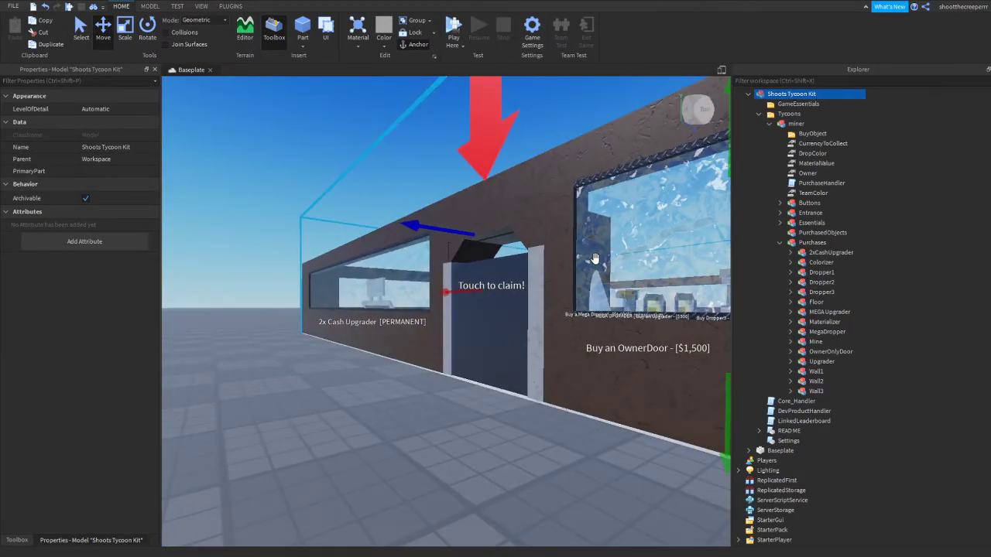
{"action": "key", "text": "s"}
{"action": "key", "text": "w"}
{"action": "right_click_drag", "start_coordinate": [529, 325], "coordinate": [529, 323]}
{"action": "key", "text": "s"}
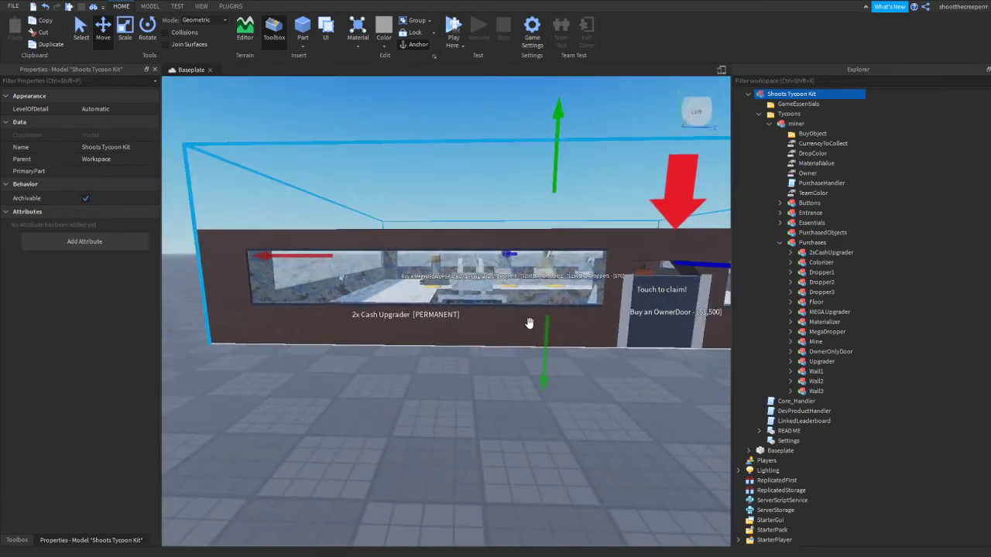
{"action": "key", "text": "d"}
{"action": "key", "text": "a"}
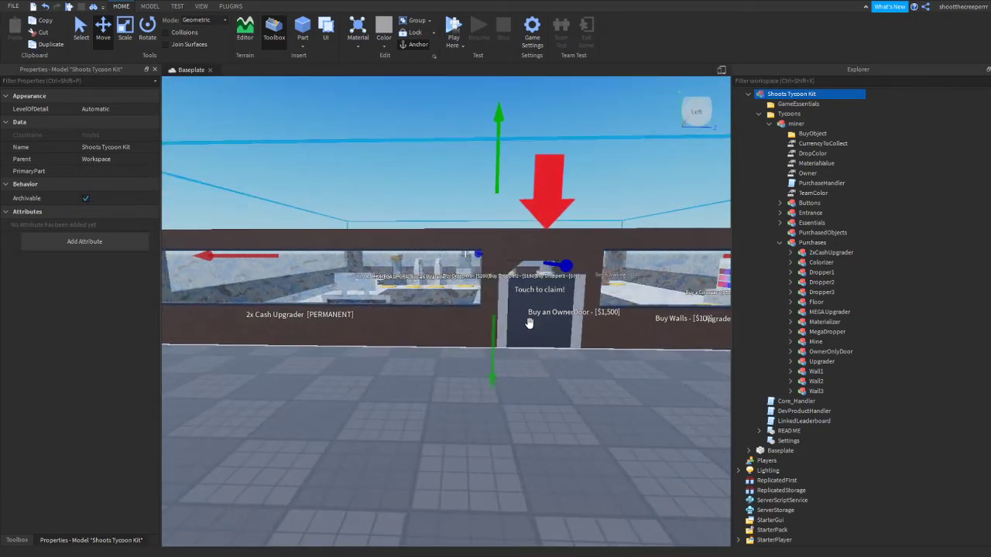
{"action": "key", "text": "w"}
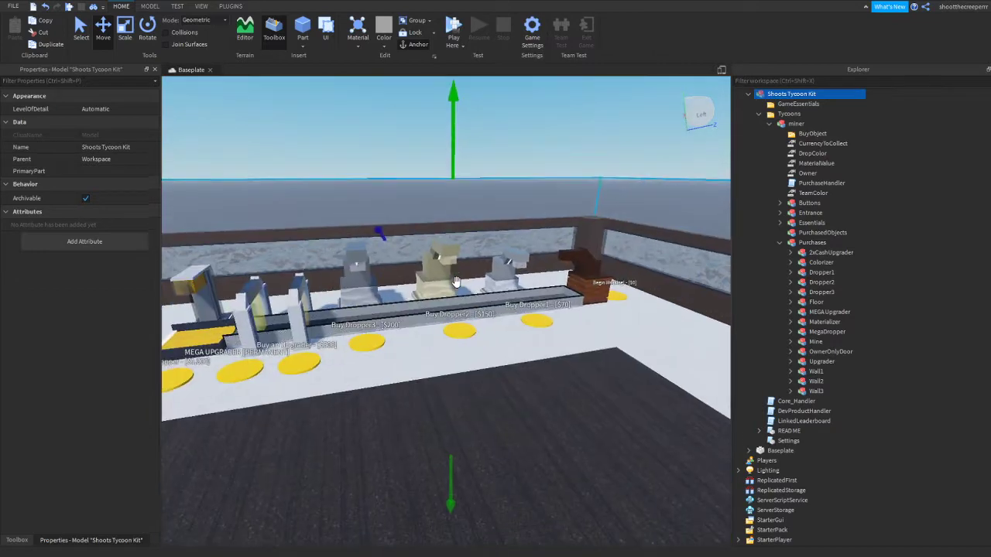
Examine the overall interior layout of the Shoots Tycoon Kit model from above
{"action": "key", "text": "s"}
{"action": "key", "text": "w"}
{"action": "left_click", "coordinate": [439, 269]}
{"action": "key", "text": "w"}
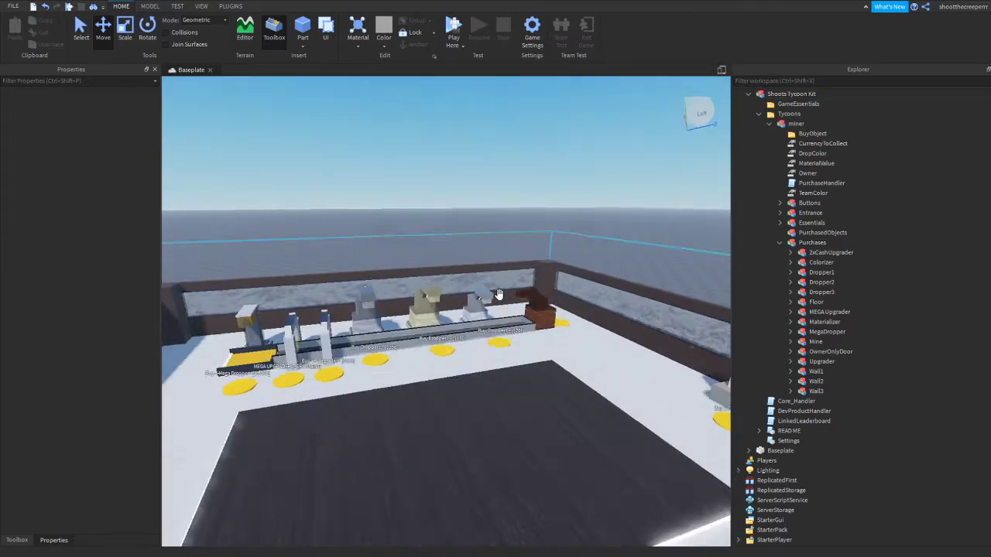
{"action": "right_click_drag", "start_coordinate": [498, 294], "coordinate": [499, 303]}
{"action": "left_click", "coordinate": [465, 393]}
{"action": "key", "text": "s"}
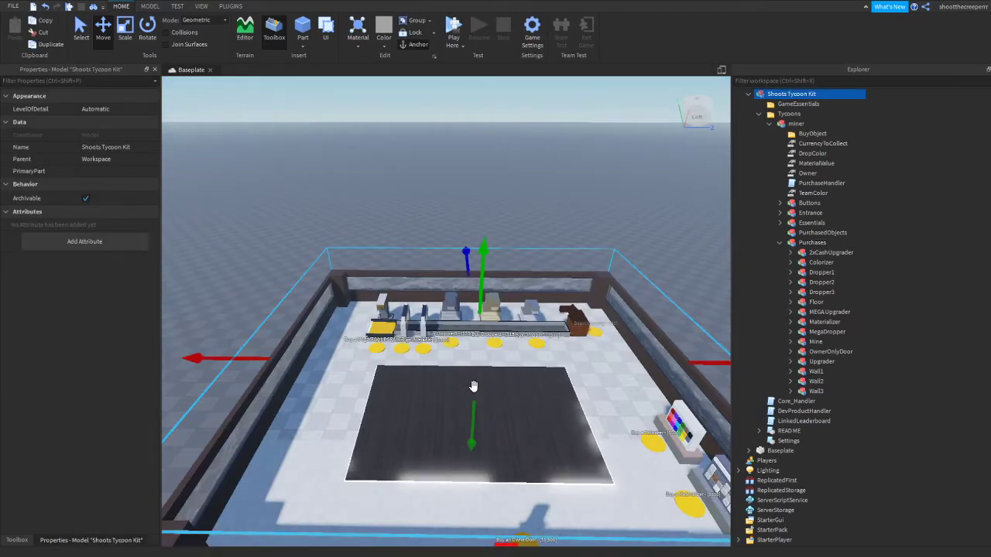
{"action": "key", "text": "w"}
{"action": "right_click_drag", "start_coordinate": [473, 386], "coordinate": [472, 387]}
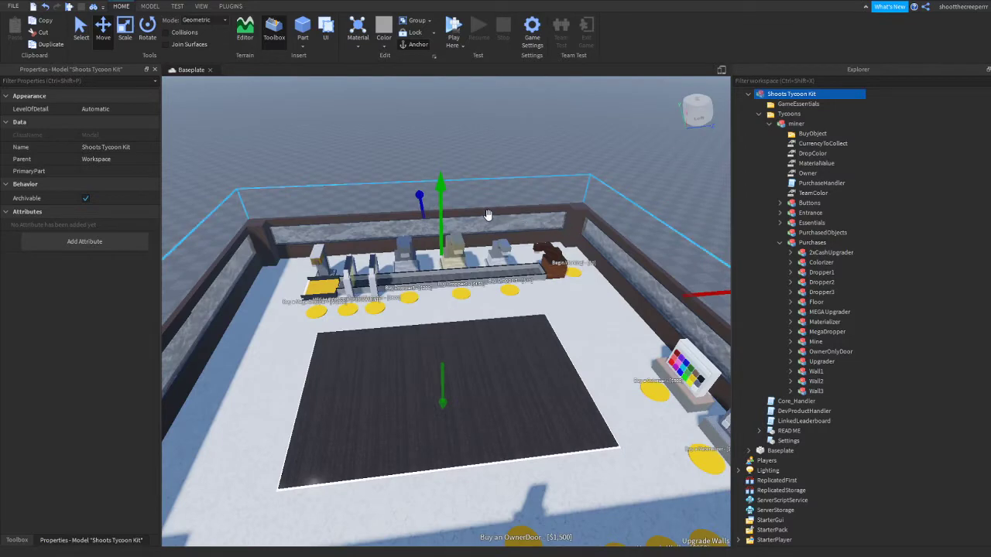
Examine the droppers, upgraders and conveyor along the tycoon's back wall up close
{"action": "right_click_drag", "start_coordinate": [524, 270], "coordinate": [523, 270]}
{"action": "scroll", "coordinate": [523, 269], "scroll_direction": "up", "scroll_amount": 7}
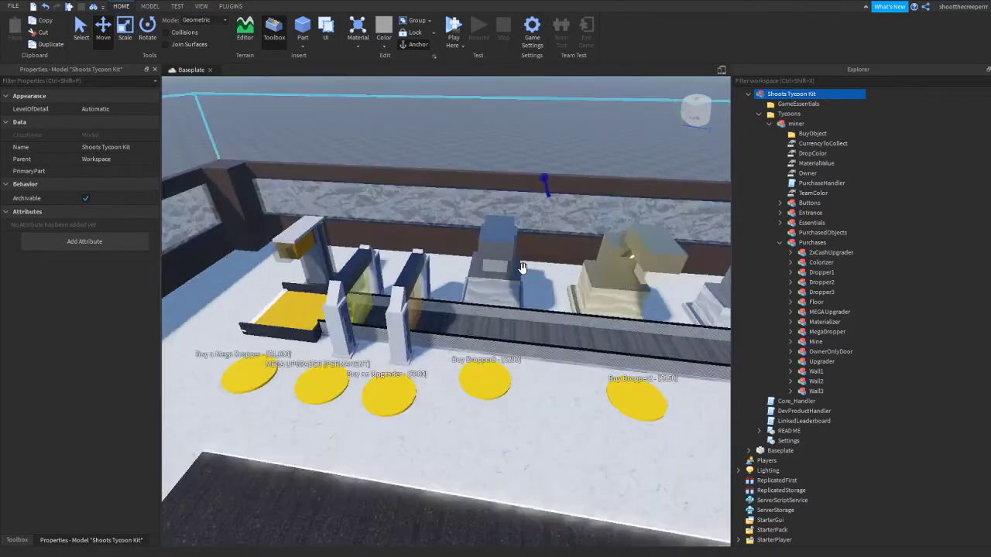
{"action": "scroll", "coordinate": [523, 268], "scroll_direction": "down", "scroll_amount": 6}
{"action": "scroll", "coordinate": [518, 269], "scroll_direction": "up", "scroll_amount": 4}
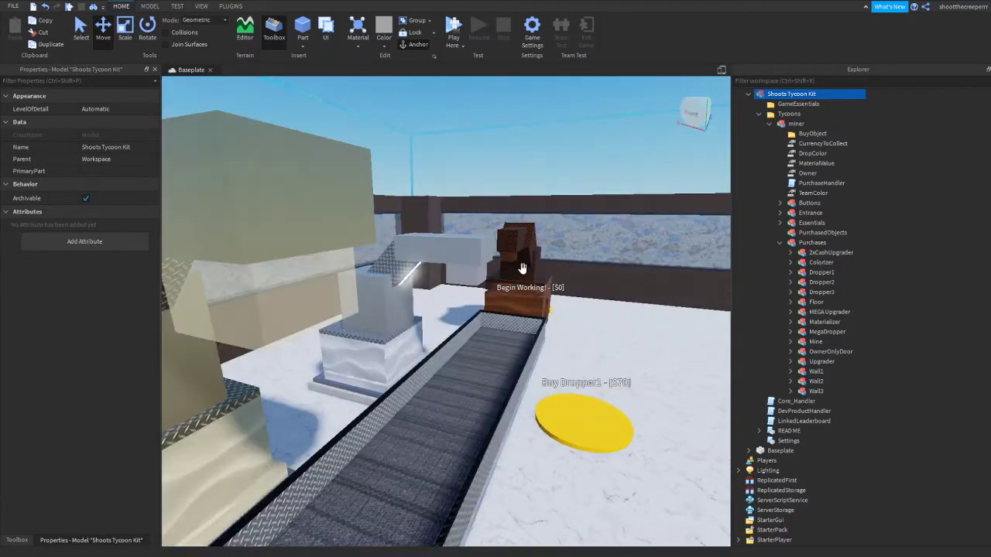
{"action": "scroll", "coordinate": [517, 269], "scroll_direction": "down", "scroll_amount": 8}
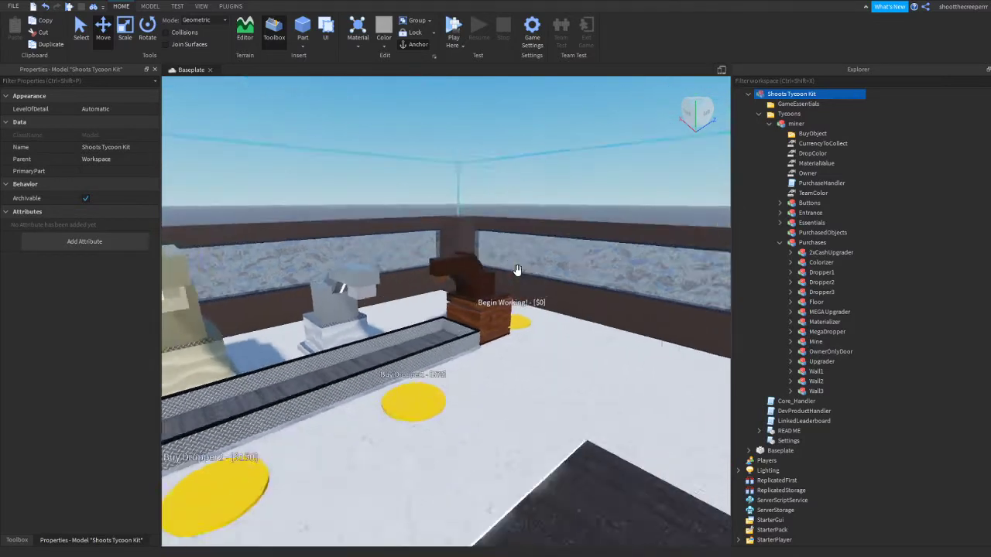
{"action": "scroll", "coordinate": [517, 269], "scroll_direction": "up", "scroll_amount": 4}
{"action": "scroll", "coordinate": [517, 269], "scroll_direction": "down", "scroll_amount": 2}
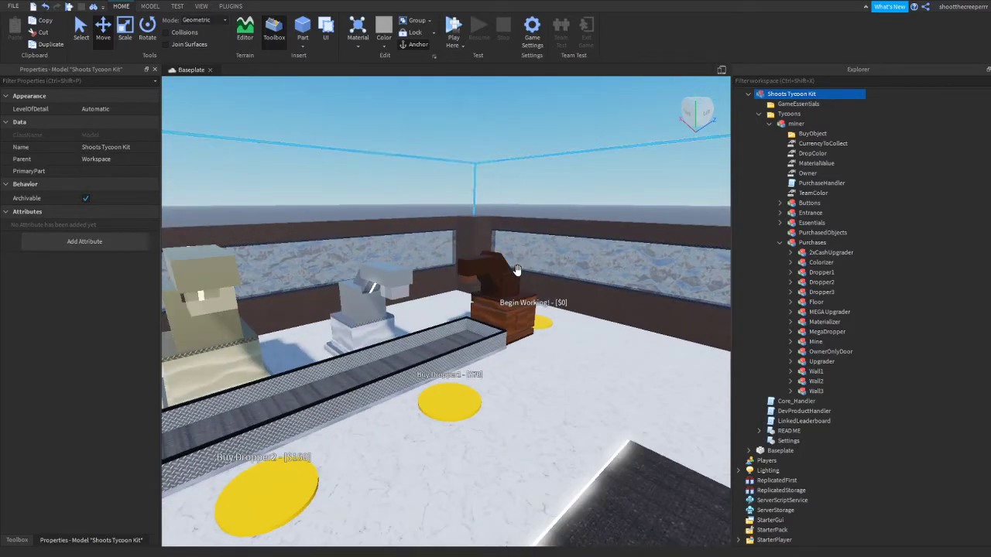
Look over the purchase buttons beside the conveyor and the Colorizer and Materializer stands along the side wall
{"action": "key", "text": "s"}
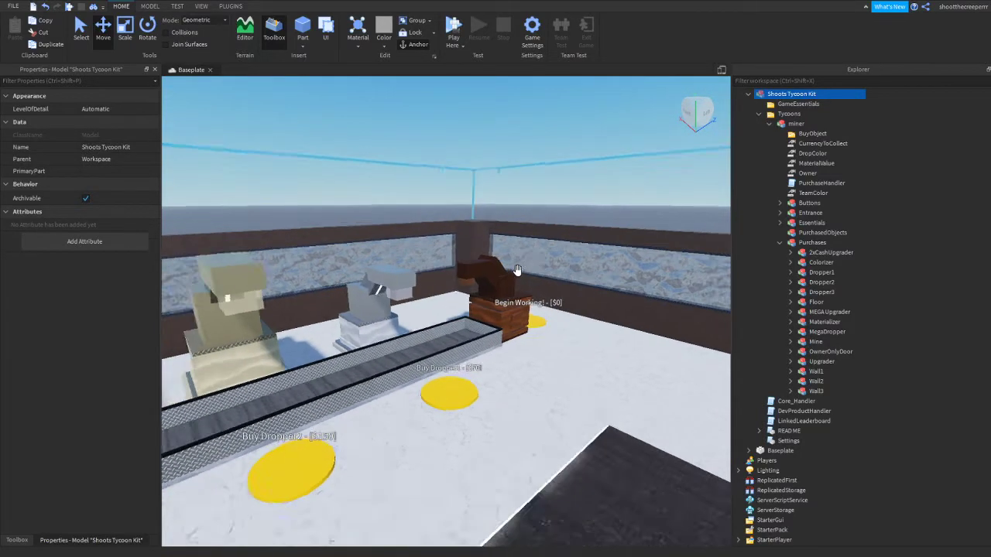
{"action": "key", "text": "a"}
{"action": "key", "text": "a"}
{"action": "key", "text": "s"}
{"action": "key", "text": "d"}
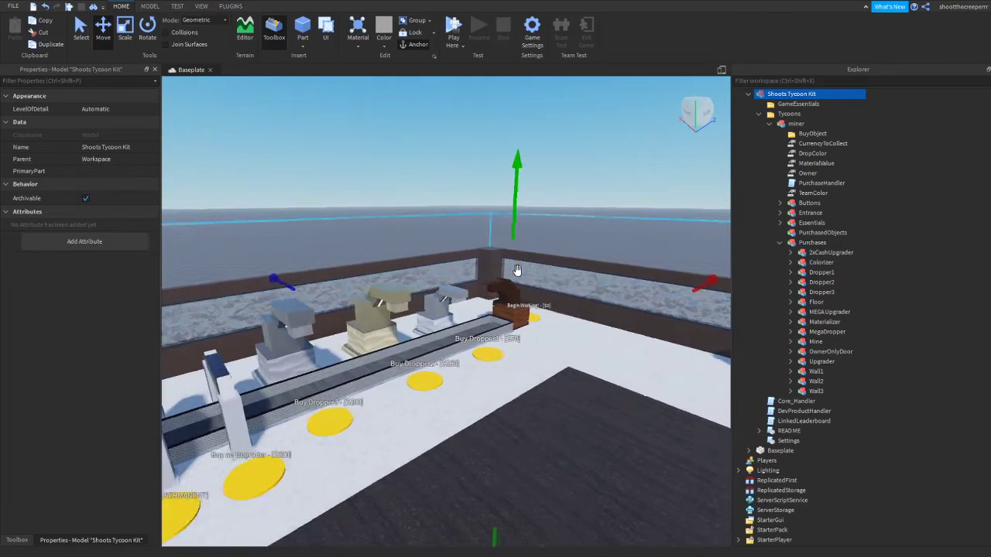
{"action": "key", "text": "a"}
{"action": "key", "text": "d"}
{"action": "key", "text": "s"}
{"action": "key", "text": "d"}
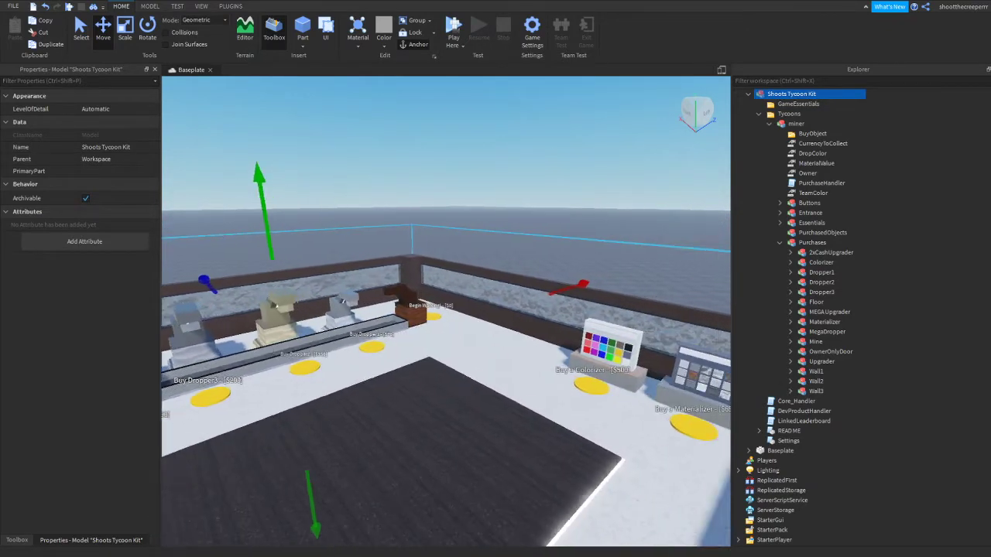
{"action": "key", "text": "a"}
Expand the Shoots Tycoon Kit hierarchy down to the miner tycoon's contents, with its Purchases group collapsed
{"action": "left_click", "coordinate": [748, 94]}
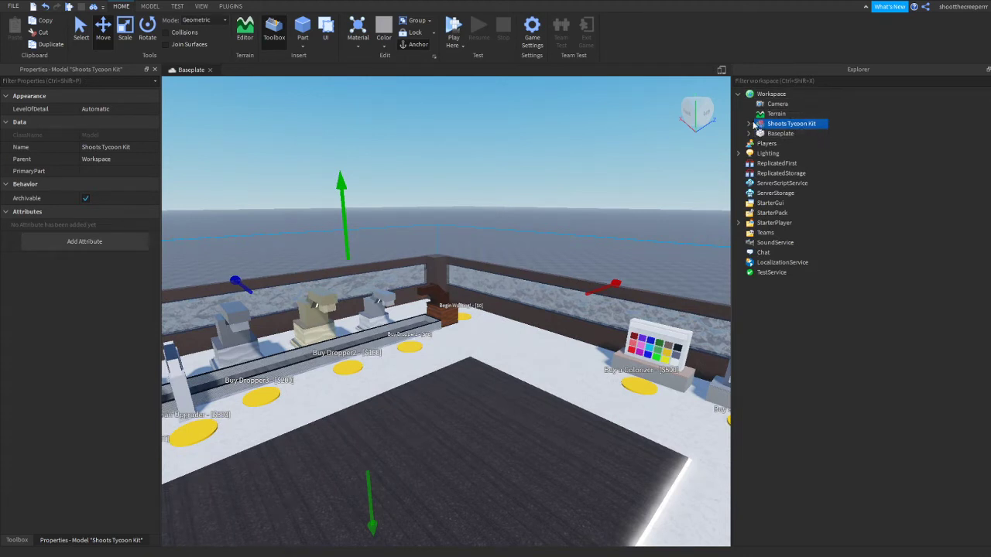
{"action": "left_click", "coordinate": [749, 124]}
{"action": "left_click", "coordinate": [760, 144]}
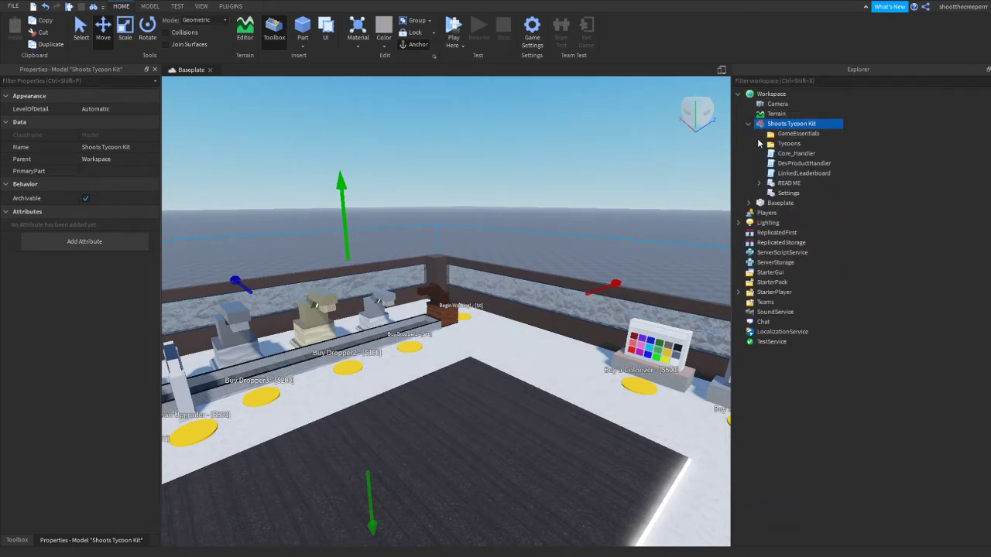
{"action": "left_click", "coordinate": [760, 144]}
{"action": "left_click", "coordinate": [770, 153]}
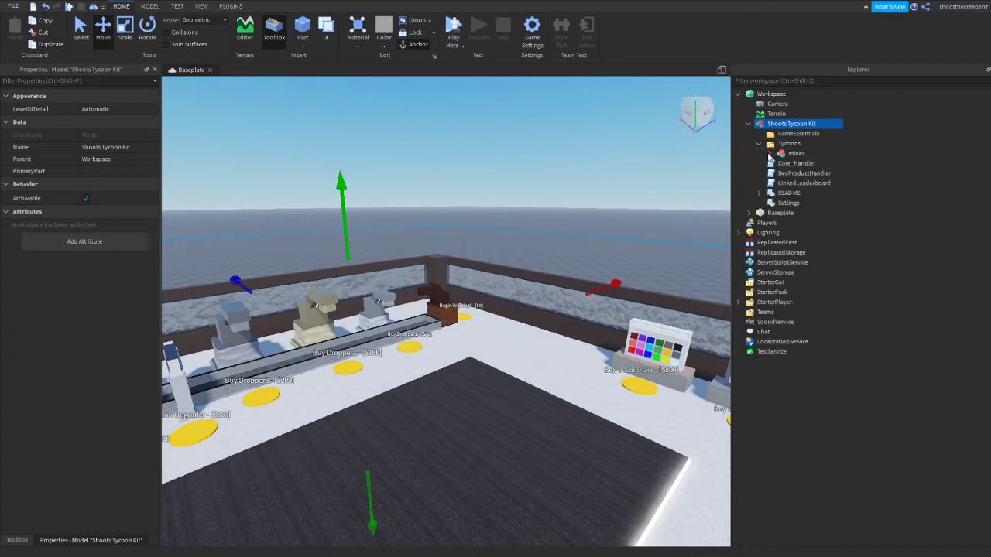
{"action": "left_click", "coordinate": [770, 153]}
{"action": "left_click", "coordinate": [780, 272]}
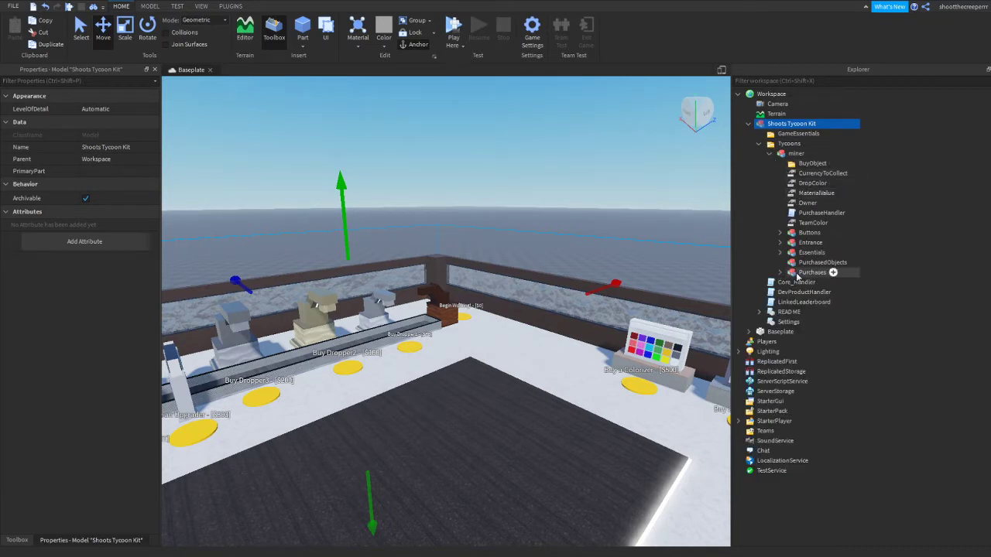
Expand the miner tycoon's Buttons group and select the Buy Dropper2 button to locate it in the scene
{"action": "left_click", "coordinate": [779, 233]}
{"action": "right_click_drag", "start_coordinate": [650, 226], "coordinate": [606, 210]}
{"action": "key", "text": "w"}
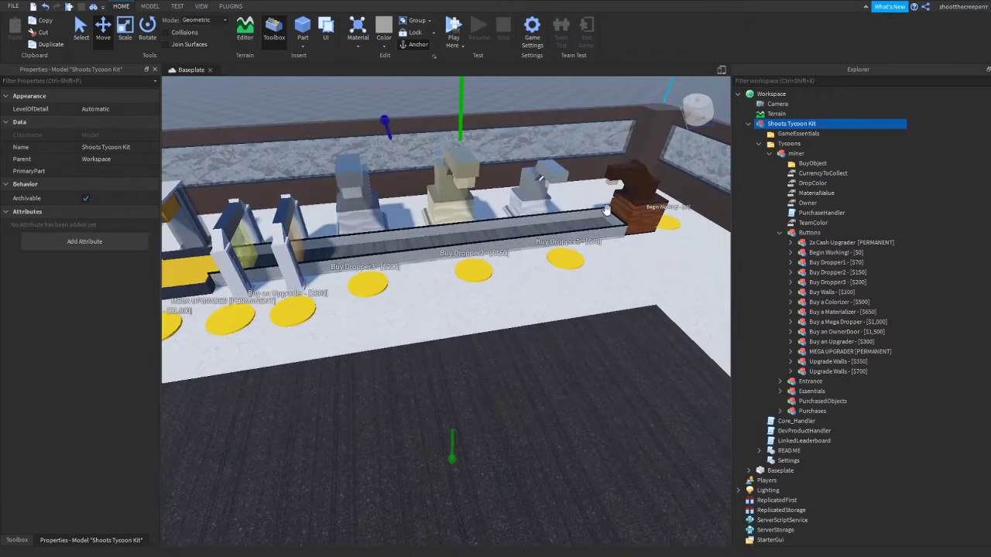
{"action": "left_click", "coordinate": [818, 273]}
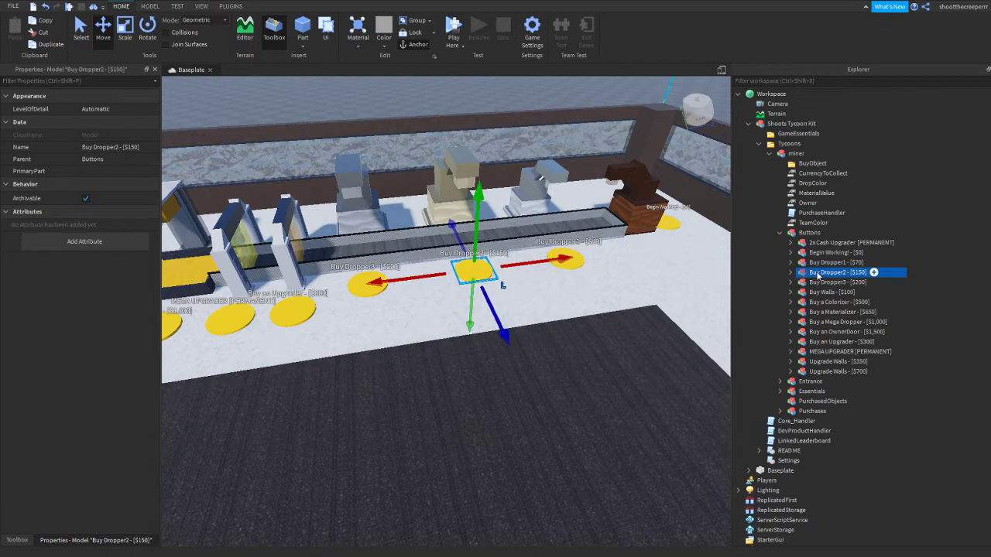
Expand the Entrance group and select the Entrance model, focusing the view on the claim door
{"action": "scroll", "coordinate": [816, 285], "scroll_direction": "down", "scroll_amount": 2}
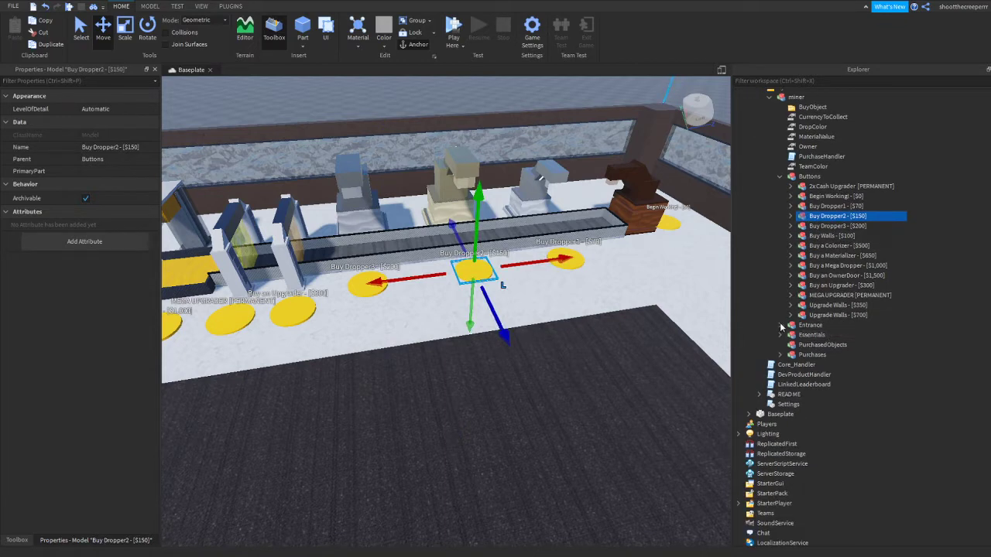
{"action": "left_click", "coordinate": [780, 325]}
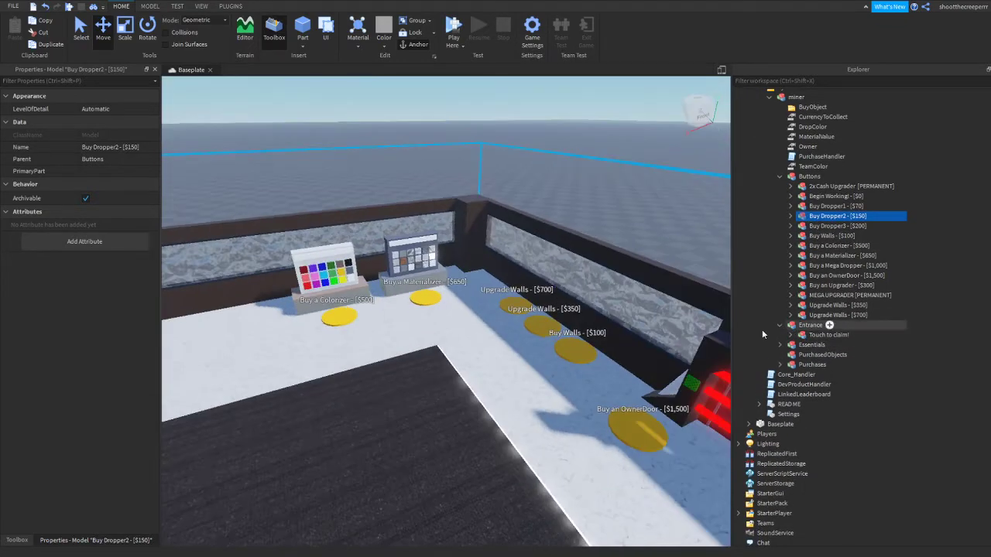
{"action": "left_click", "coordinate": [810, 325]}
{"action": "key", "text": "f"}
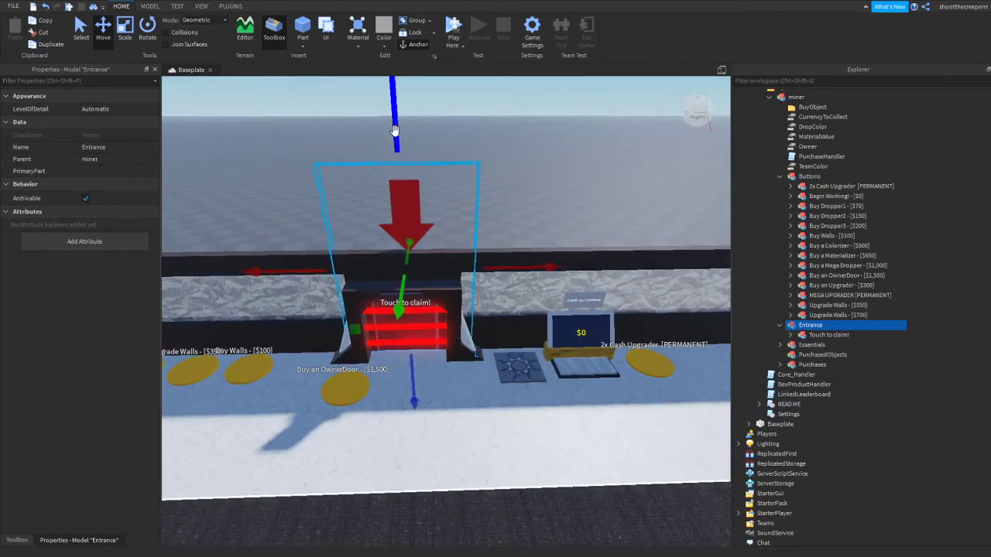
Shift the Entrance model slightly and undo the move
{"action": "mouse_move", "coordinate": [394, 132]}
{"action": "left_mouse_down"}
{"action": "mouse_move", "coordinate": [424, 230]}
{"action": "mouse_move", "coordinate": [398, 113]}
{"action": "mouse_move", "coordinate": [397, 126]}
{"action": "left_mouse_up"}
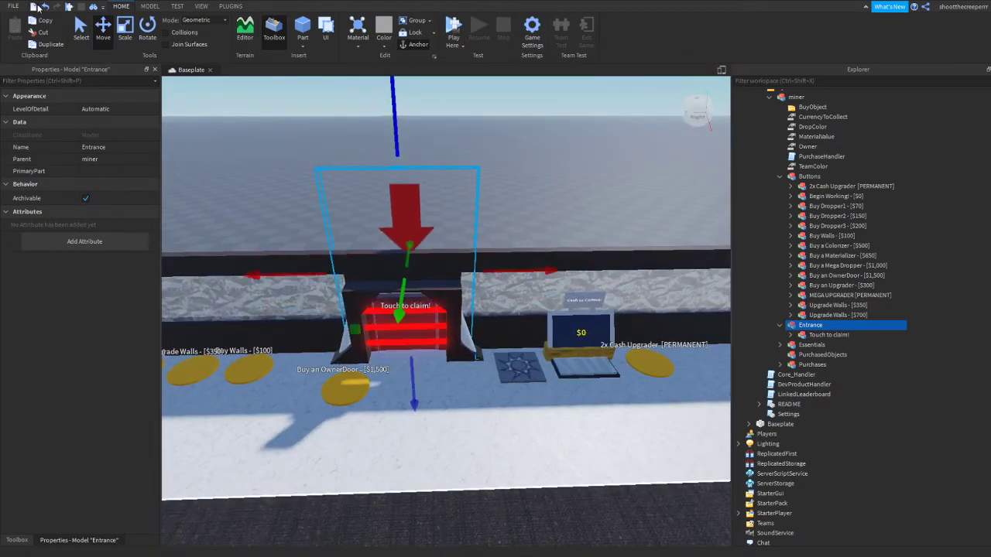
{"action": "left_click", "coordinate": [44, 7]}
{"action": "right_click_drag", "start_coordinate": [495, 189], "coordinate": [531, 196]}
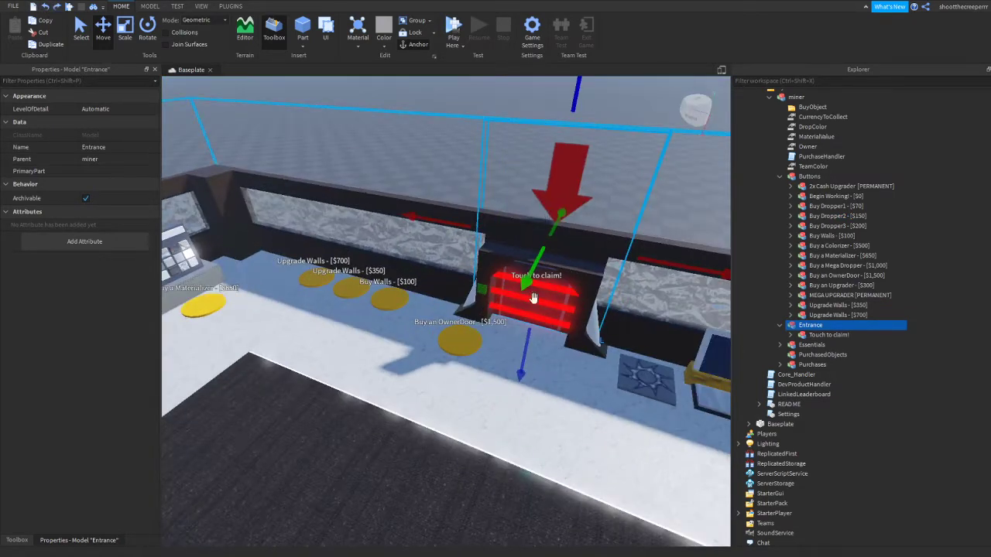
{"action": "right_click_drag", "start_coordinate": [533, 298], "coordinate": [766, 315]}
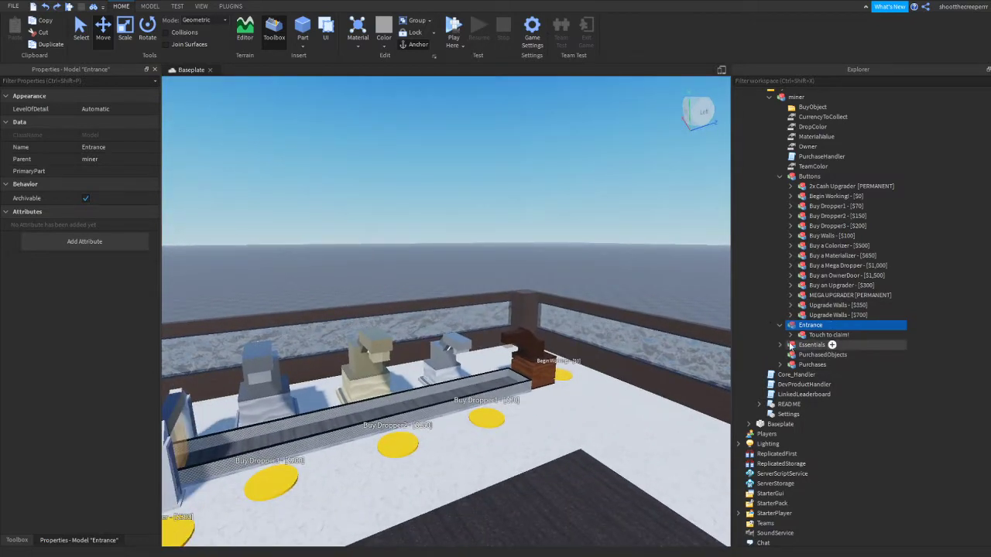
Collapse the Entrance group, expand Essentials and go through its parts, ending with the Giver selected
{"action": "left_click", "coordinate": [779, 325]}
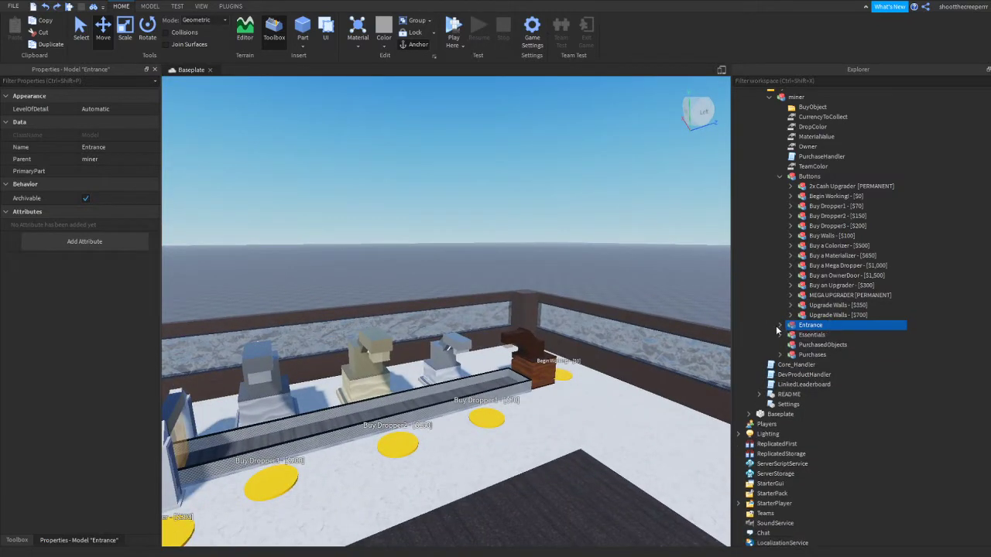
{"action": "left_click", "coordinate": [779, 335]}
{"action": "right_click_drag", "start_coordinate": [724, 324], "coordinate": [708, 325]}
{"action": "left_click", "coordinate": [828, 354]}
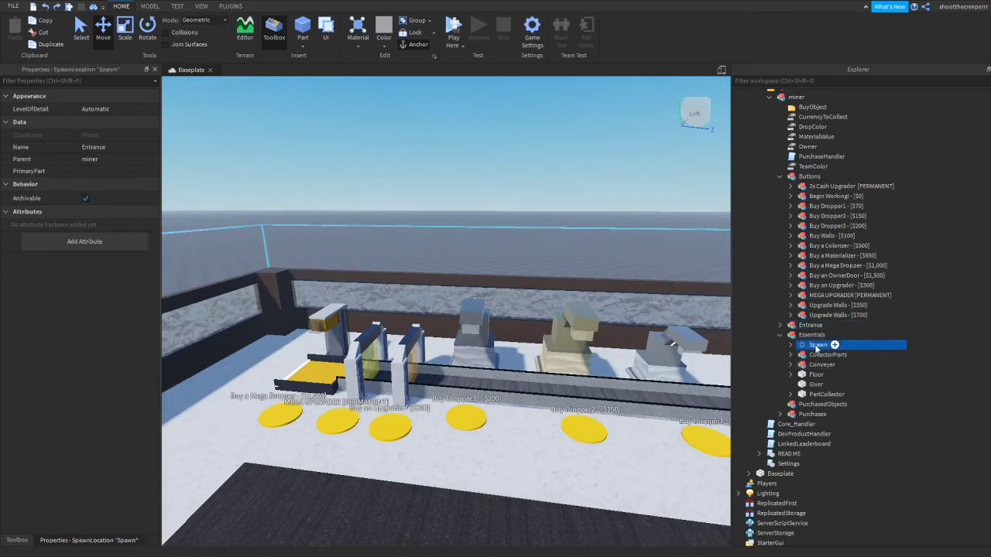
{"action": "left_click", "coordinate": [820, 365]}
{"action": "left_click", "coordinate": [813, 384]}
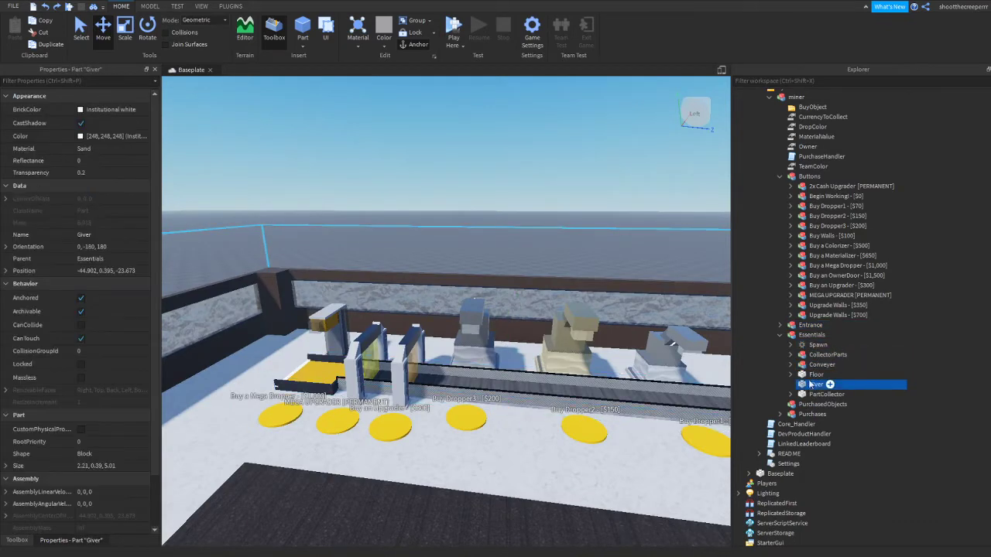
Lower the Giver part slightly in front of the cash display and undo the move
{"action": "right_click_drag", "start_coordinate": [678, 346], "coordinate": [546, 296]}
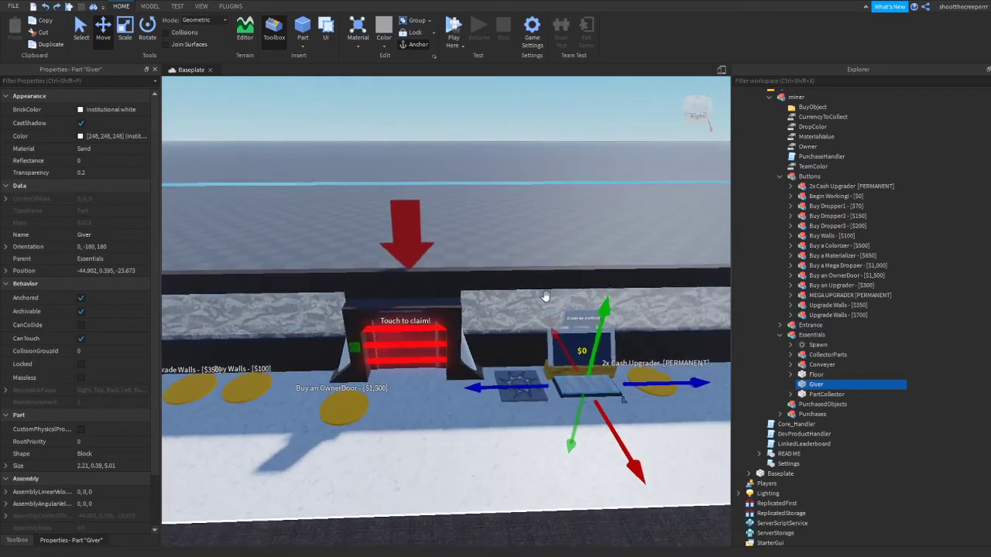
{"action": "left_click_drag", "start_coordinate": [595, 334], "coordinate": [594, 339]}
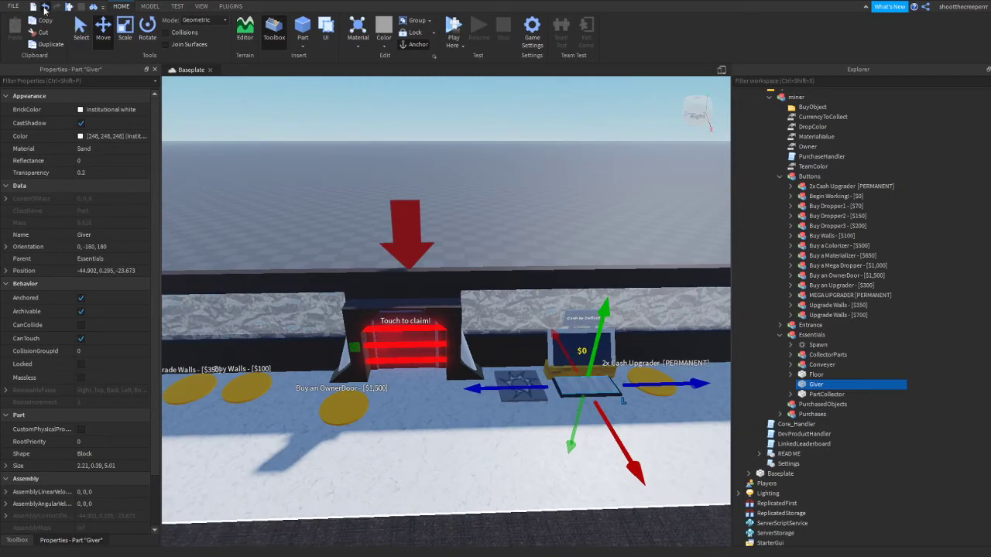
{"action": "left_click", "coordinate": [44, 9]}
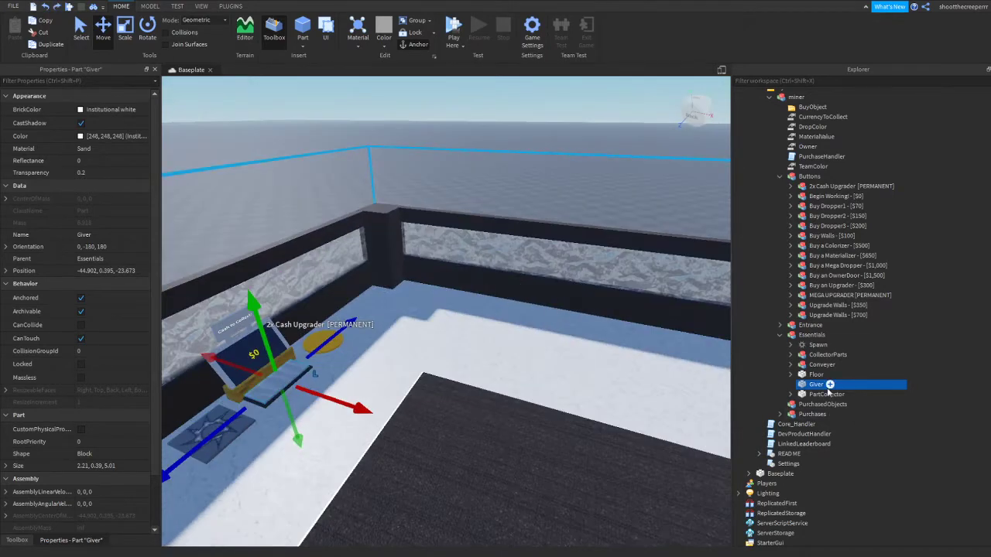
Select the PartCollector and focus the view on it at the conveyor's end, undoing any accidental shift
{"action": "left_click", "coordinate": [826, 394]}
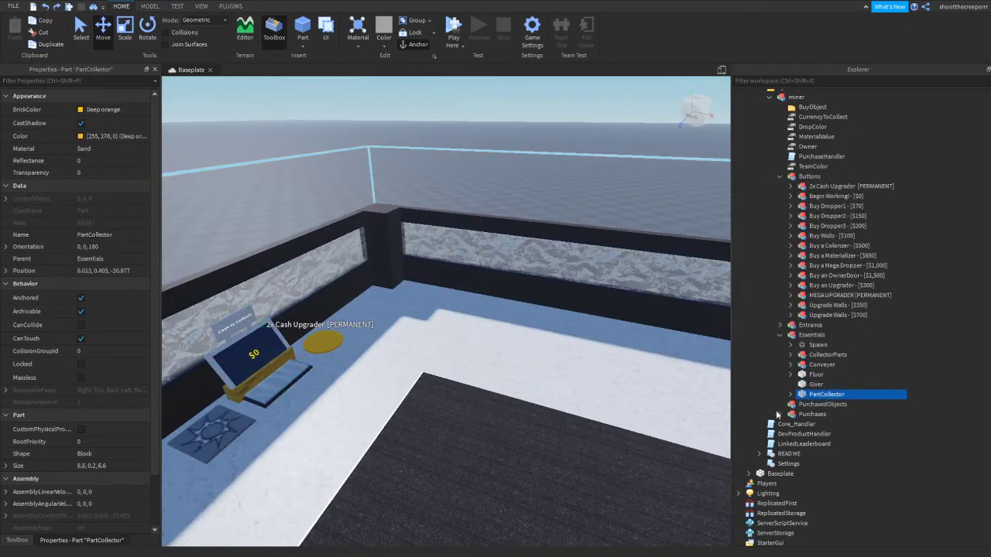
{"action": "key", "text": "f"}
{"action": "left_click_drag", "start_coordinate": [594, 338], "coordinate": [593, 338]}
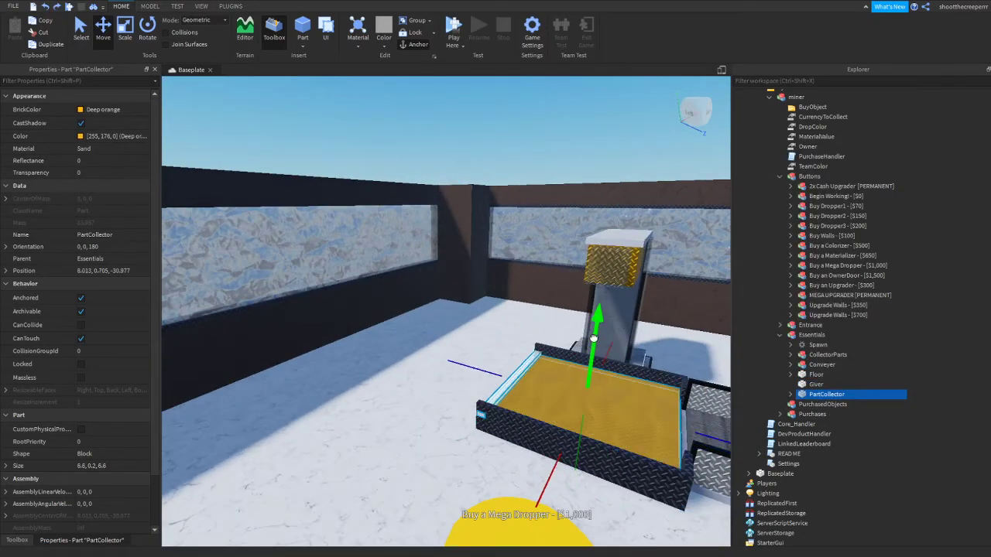
{"action": "left_click", "coordinate": [46, 7]}
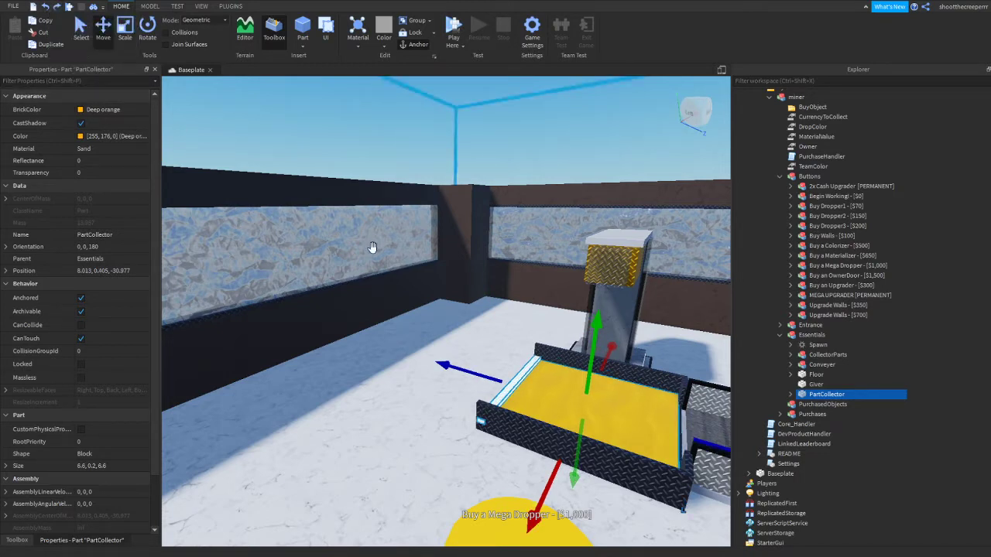
Collapse the Essentials group and expand the Purchases group to review the purchasable items
{"action": "left_click", "coordinate": [779, 334]}
{"action": "left_click", "coordinate": [779, 355]}
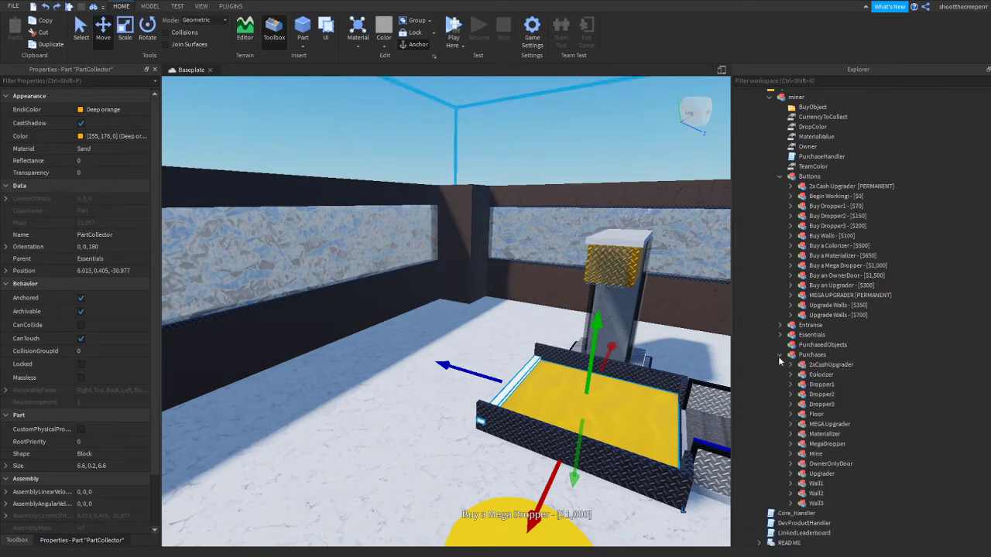
{"action": "scroll", "coordinate": [778, 356], "scroll_direction": "up", "scroll_amount": 1}
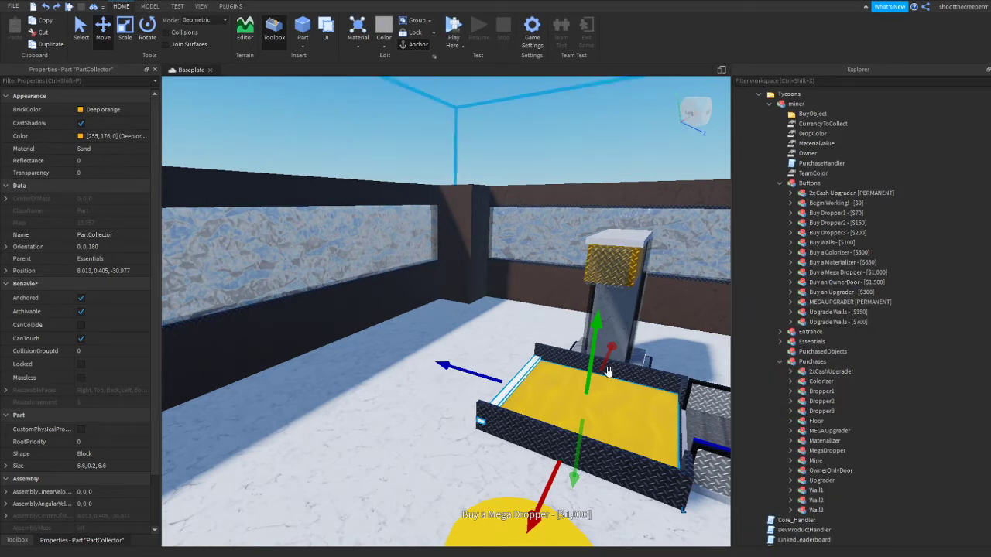
Select the 2xCashUpgrader model in Purchases, inspect its contents and delete it
{"action": "right_click_drag", "start_coordinate": [608, 372], "coordinate": [672, 373]}
{"action": "left_click", "coordinate": [800, 375]}
{"action": "right_click_drag", "start_coordinate": [239, 366], "coordinate": [277, 359]}
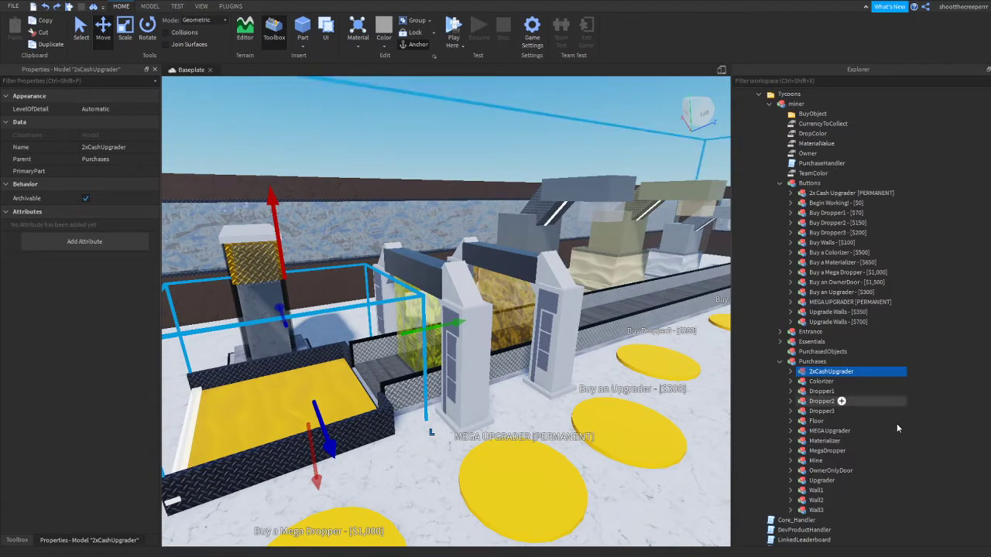
{"action": "left_click", "coordinate": [791, 372]}
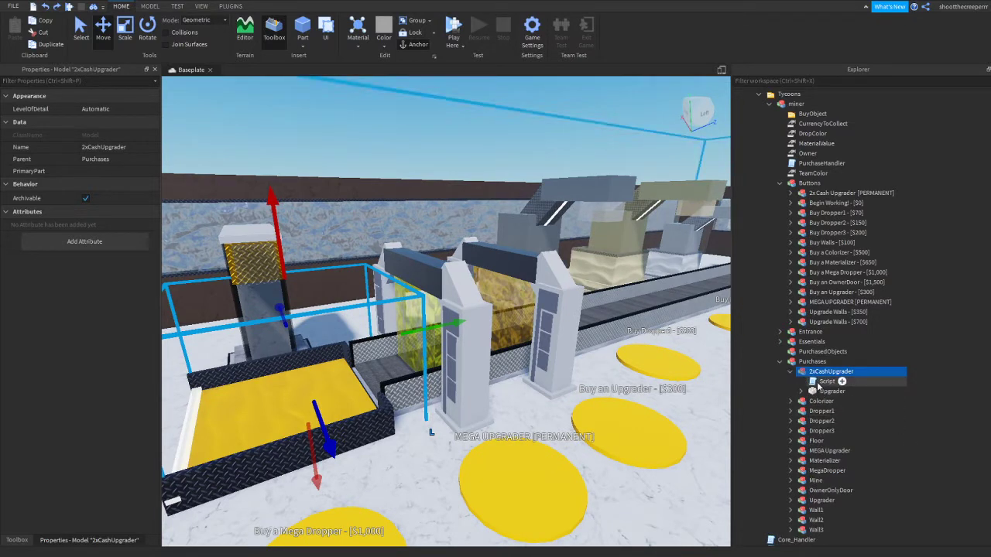
{"action": "key", "text": "Delete"}
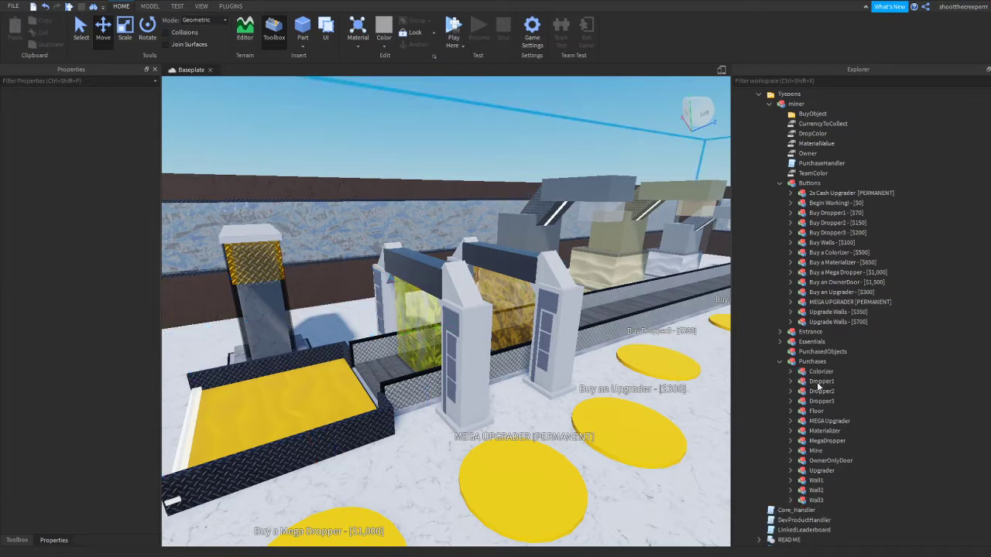
Select the Colorizer in Purchases and survey the collector, upgraders and droppers along the conveyor
{"action": "key", "text": "d"}
{"action": "right_click_drag", "start_coordinate": [472, 354], "coordinate": [384, 339]}
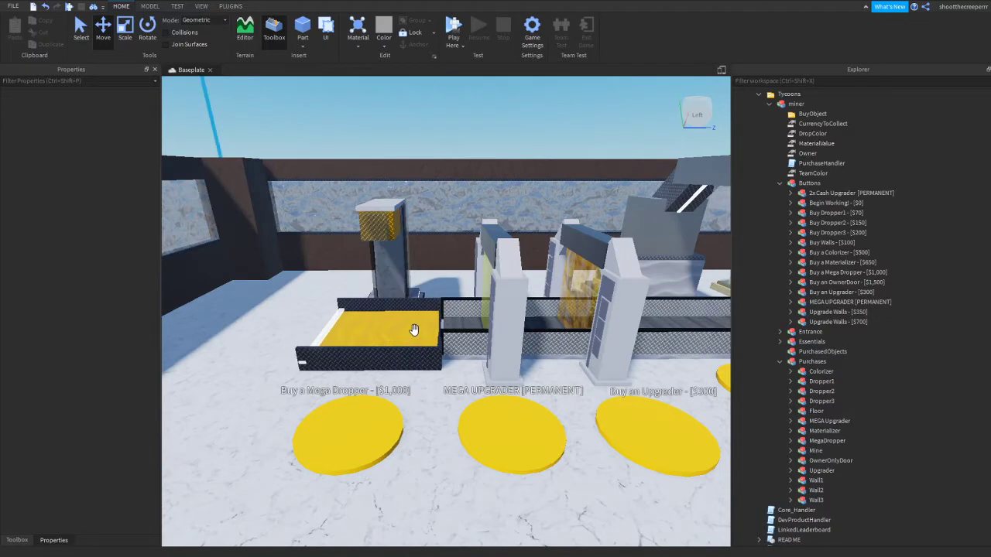
{"action": "left_click", "coordinate": [816, 372]}
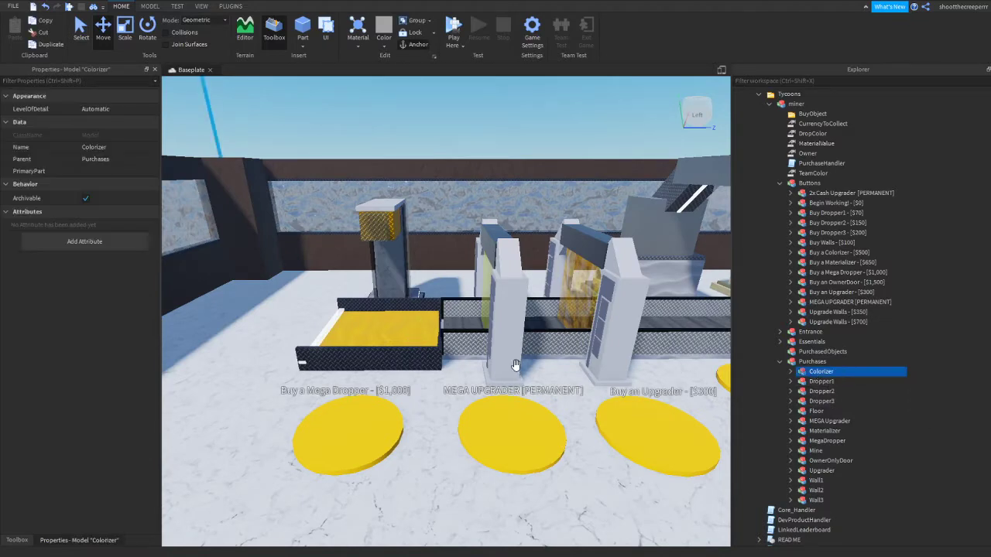
{"action": "key", "text": "w"}
{"action": "right_click_drag", "start_coordinate": [463, 340], "coordinate": [401, 302]}
{"action": "key", "text": "d"}
{"action": "key", "text": "a"}
{"action": "key", "text": "s"}
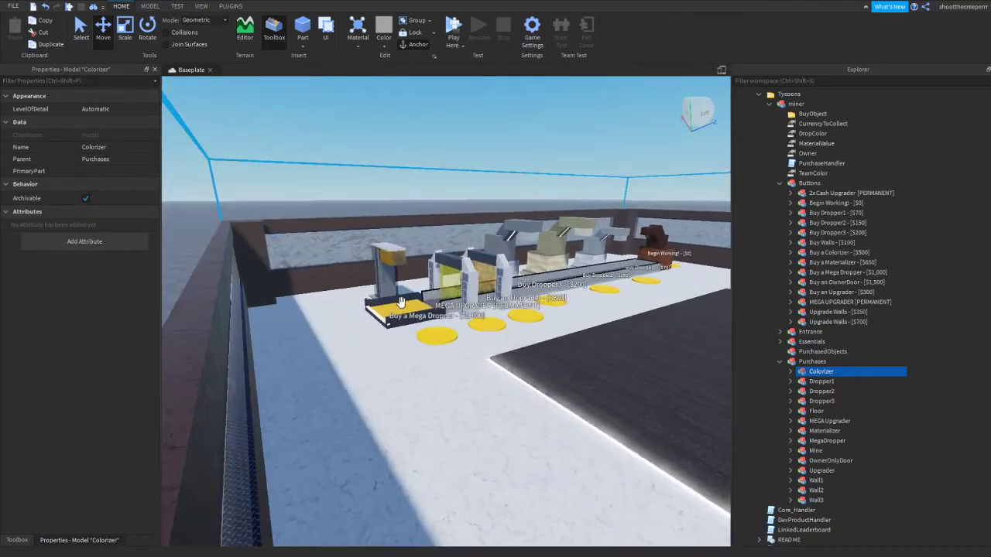
{"action": "key", "text": "w"}
{"action": "key", "text": "d"}
{"action": "key", "text": "d"}
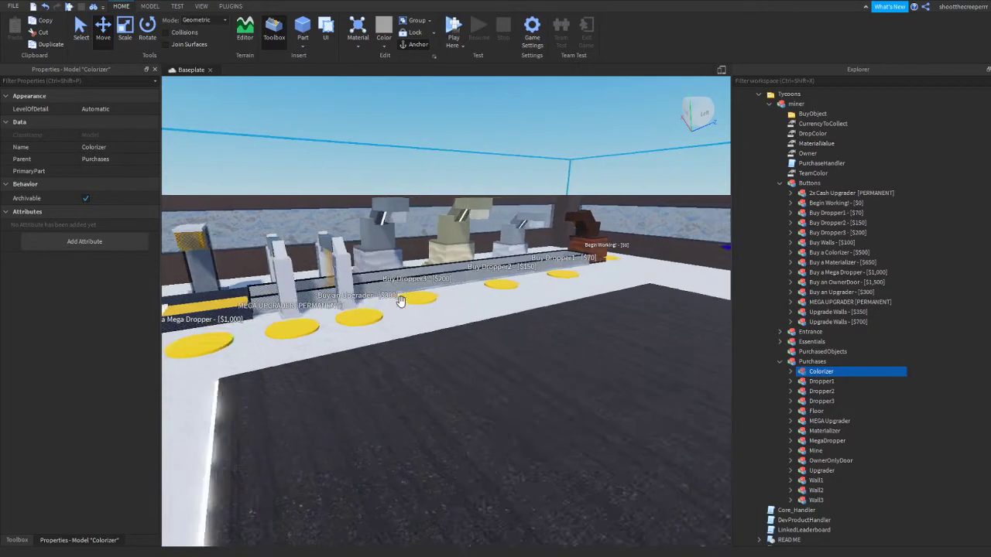
{"action": "right_click_drag", "start_coordinate": [401, 302], "coordinate": [385, 237]}
{"action": "key", "text": "s"}
{"action": "key", "text": "a"}
{"action": "key", "text": "a"}
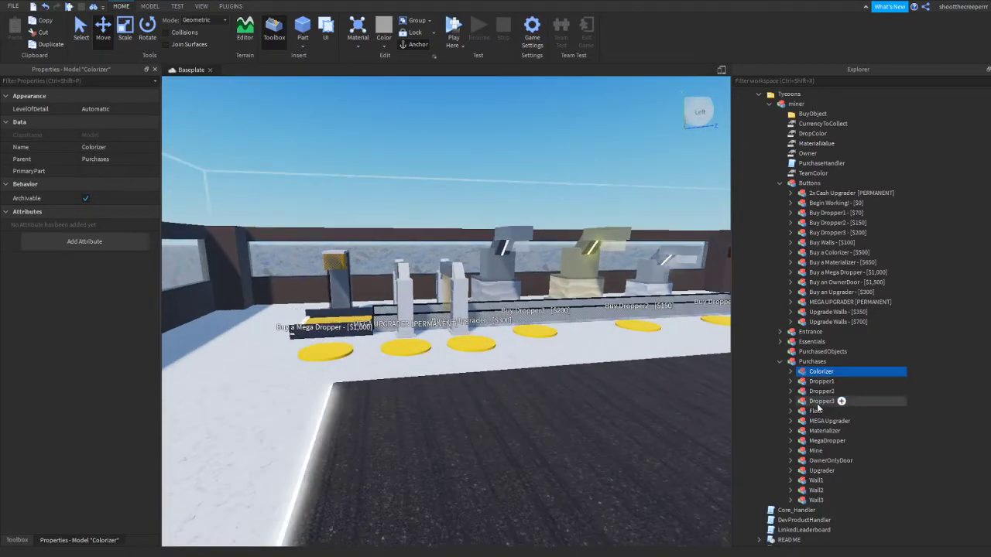
Select Dropper1, Dropper2, Dropper3, Floor, MEGA Upgrader and MegaDropper in turn to locate each purchase in the scene
{"action": "left_click", "coordinate": [821, 381]}
{"action": "left_click", "coordinate": [821, 391]}
{"action": "left_click", "coordinate": [816, 401]}
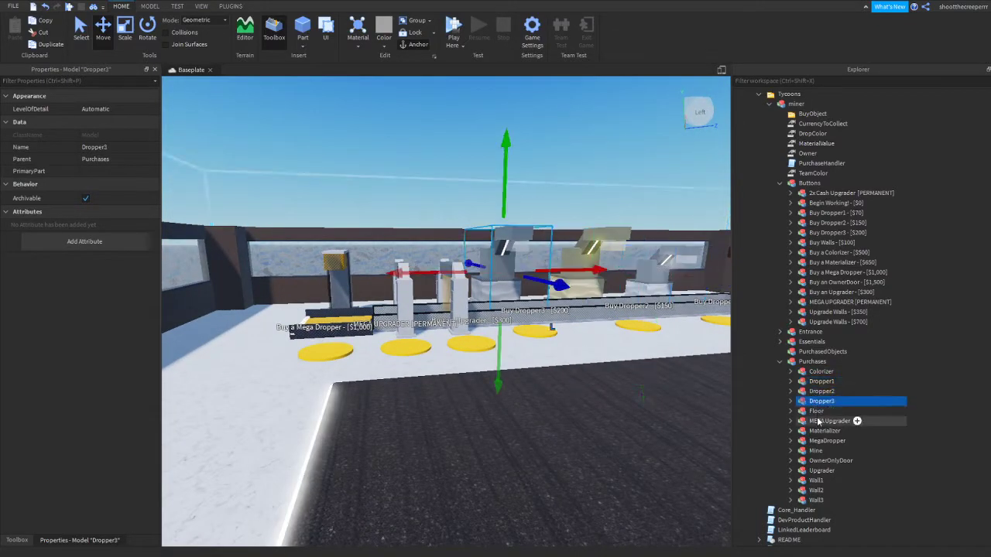
{"action": "left_click", "coordinate": [816, 412]}
{"action": "left_click", "coordinate": [818, 421]}
{"action": "left_click", "coordinate": [818, 440]}
{"action": "left_click", "coordinate": [816, 471]}
{"action": "left_click_drag", "start_coordinate": [817, 451], "coordinate": [816, 475]}
{"action": "left_click", "coordinate": [819, 473]}
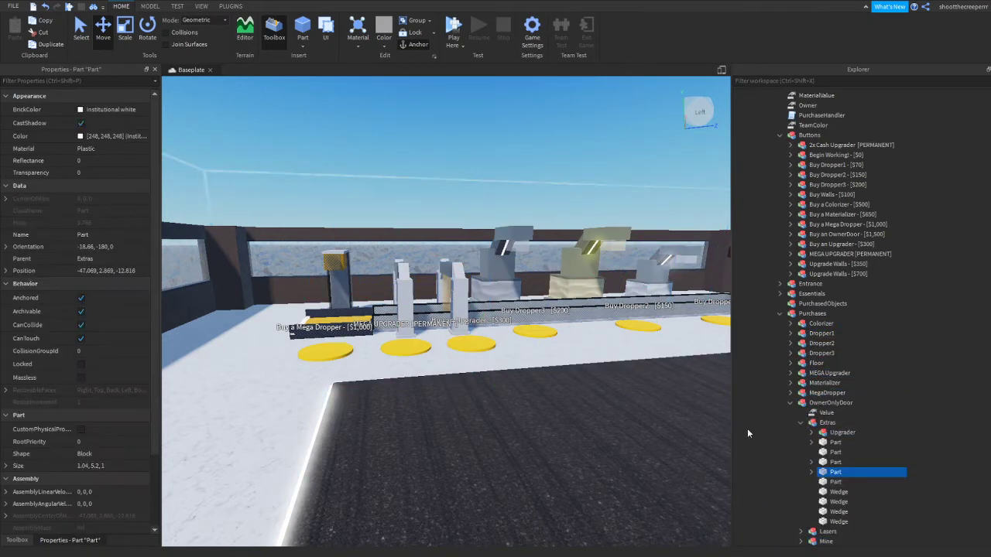
Undo the moves of Upgrader and Mine into OwnerOnlyDoor, along with the deletion of 2xCashUpgrader
{"action": "left_click", "coordinate": [43, 6]}
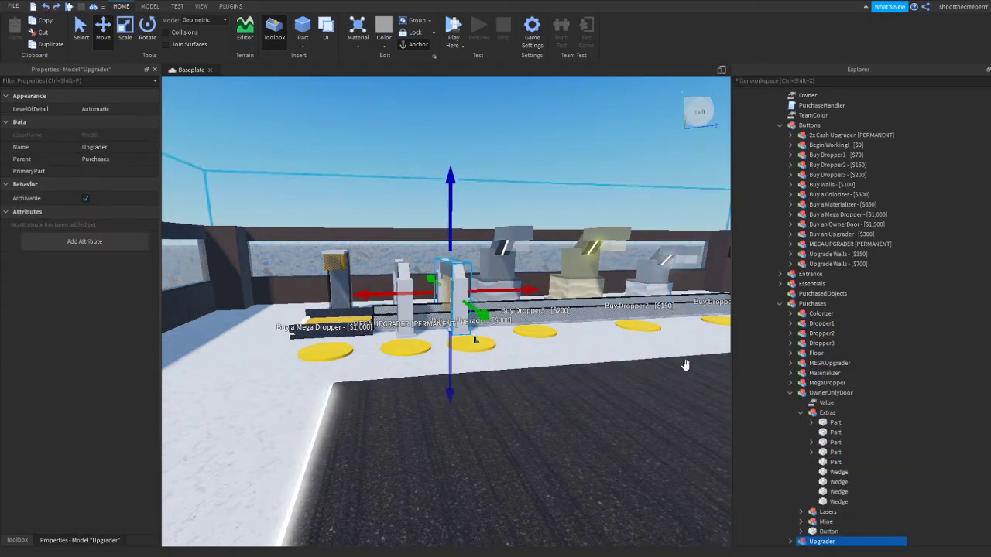
{"action": "left_click", "coordinate": [46, 6]}
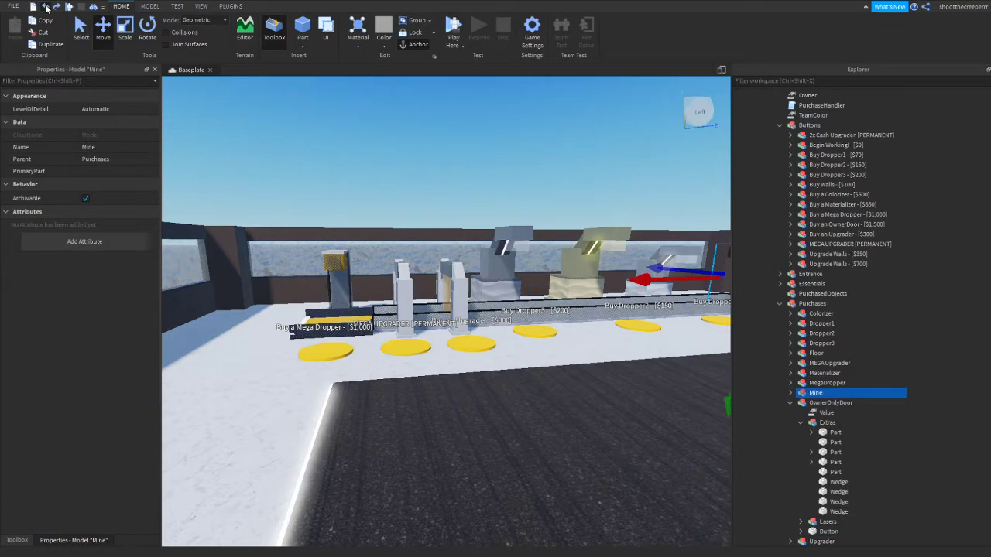
{"action": "left_click", "coordinate": [45, 6]}
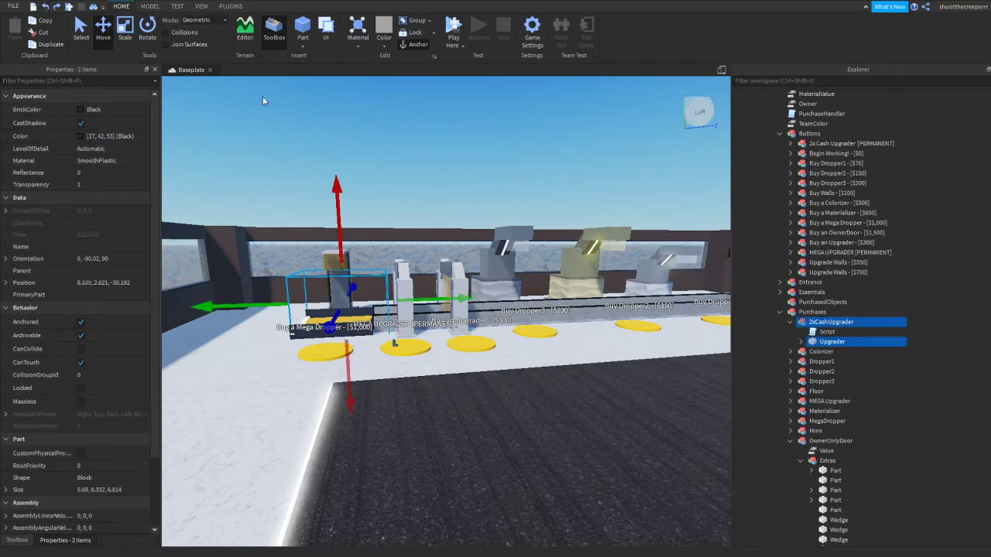
Delete the restored 2xCashUpgrader model and its Upgrader part from Purchases again
{"action": "key", "text": "Delete"}
{"action": "right_click_drag", "start_coordinate": [513, 189], "coordinate": [513, 188]}
{"action": "key", "text": "w"}
{"action": "key", "text": "s"}
{"action": "key", "text": "d"}
Examine the droppers and purchase pads along the conveyor, from the upgraders to the Begin Working! button
{"action": "key", "text": "d"}
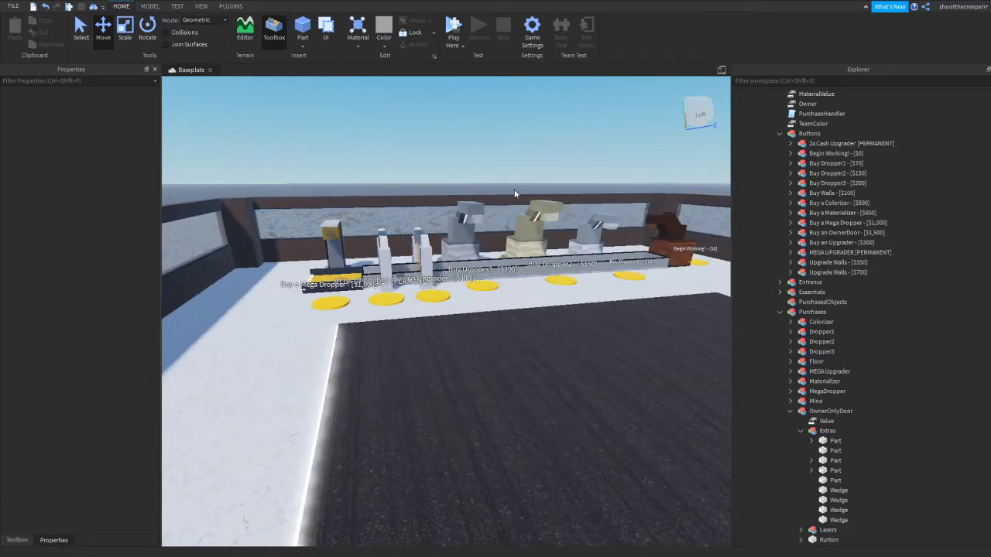
{"action": "key", "text": "d"}
{"action": "key", "text": "w"}
{"action": "right_click_drag", "start_coordinate": [514, 191], "coordinate": [514, 191]}
{"action": "key", "text": "a"}
{"action": "key", "text": "d"}
{"action": "right_click_drag", "start_coordinate": [465, 322], "coordinate": [436, 330]}
{"action": "key", "text": "a"}
{"action": "key", "text": "d"}
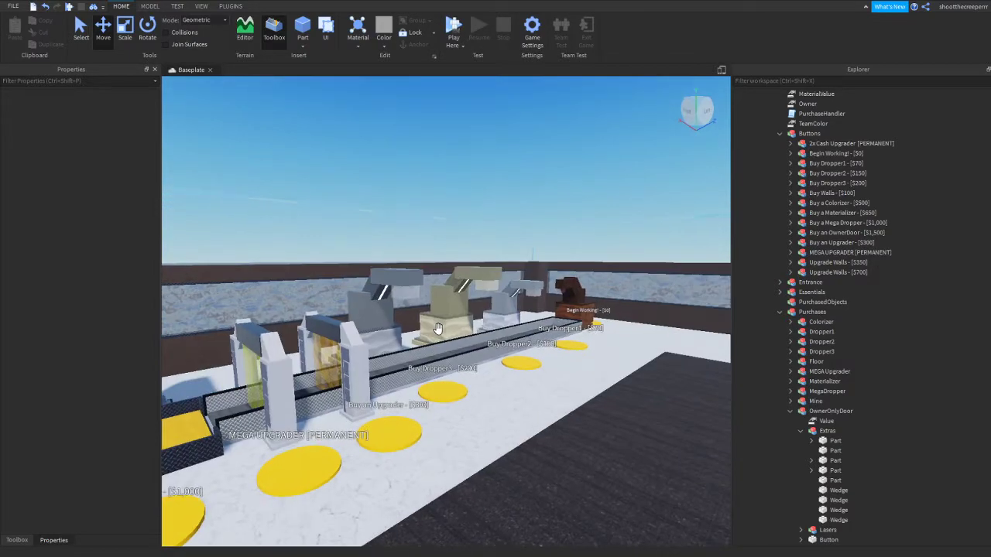
{"action": "right_click_drag", "start_coordinate": [522, 315], "coordinate": [523, 315]}
{"action": "key", "text": "a"}
{"action": "right_click_drag", "start_coordinate": [555, 232], "coordinate": [555, 230]}
{"action": "key", "text": "d"}
{"action": "key", "text": "d"}
{"action": "left_click", "coordinate": [805, 153]}
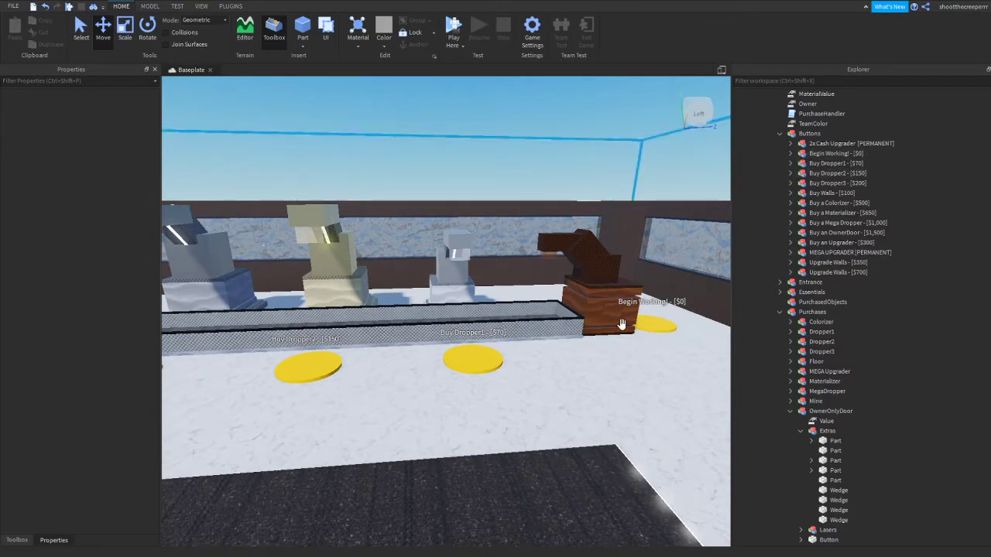
{"action": "right_click_drag", "start_coordinate": [596, 339], "coordinate": [595, 339]}
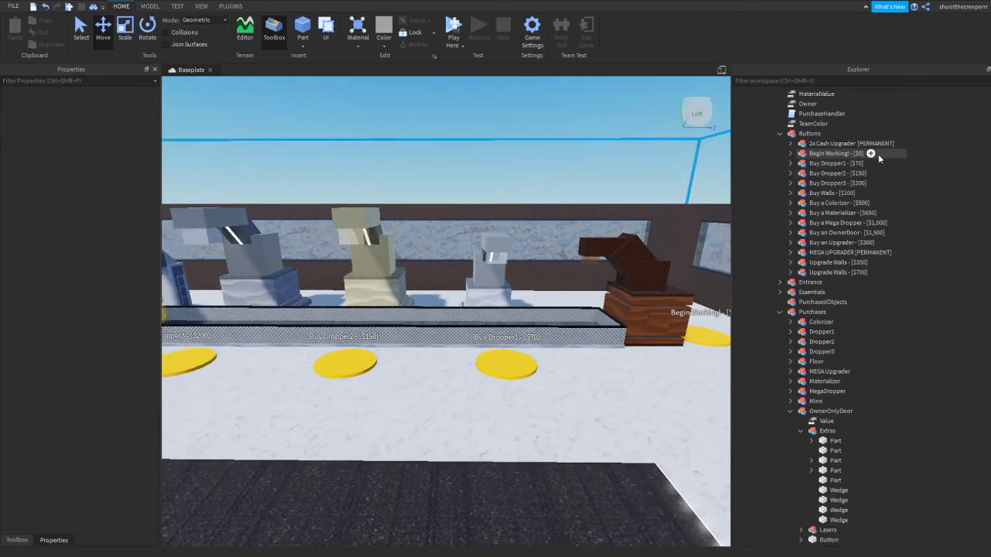
{"action": "right_click_drag", "start_coordinate": [634, 232], "coordinate": [564, 236]}
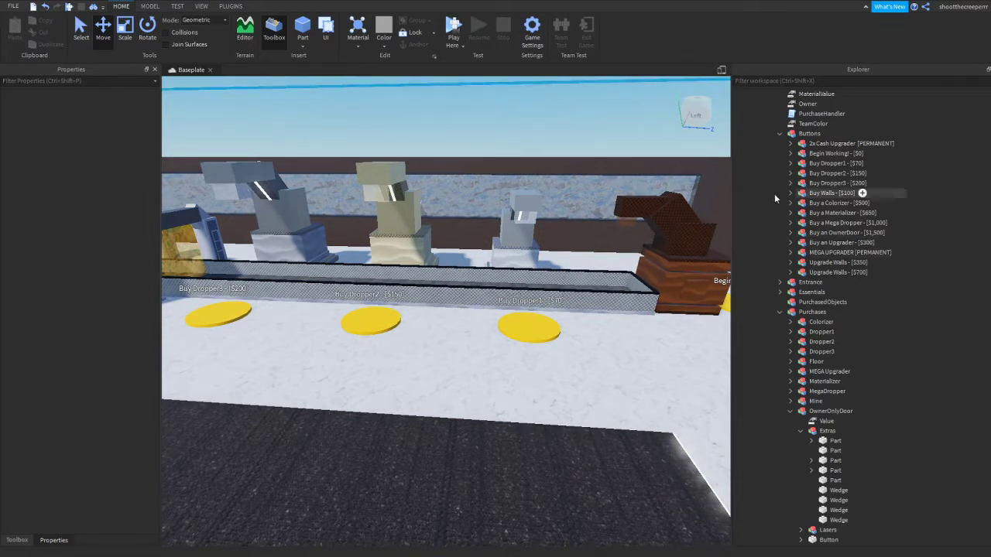
Rename the Buy Dropper1 - [$70] button model to "test" and look at its label above the pad
{"action": "left_click", "coordinate": [831, 164]}
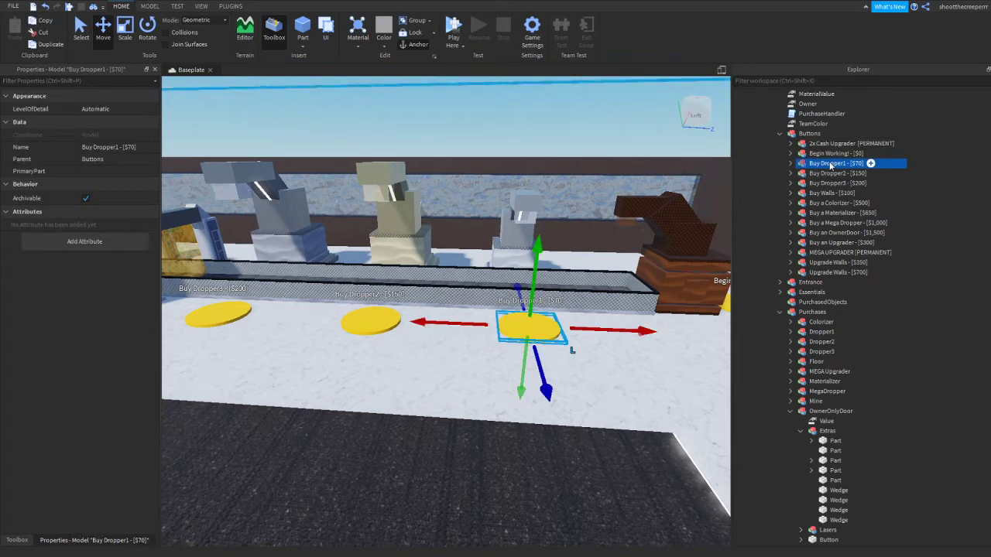
{"action": "double_click", "coordinate": [830, 164]}
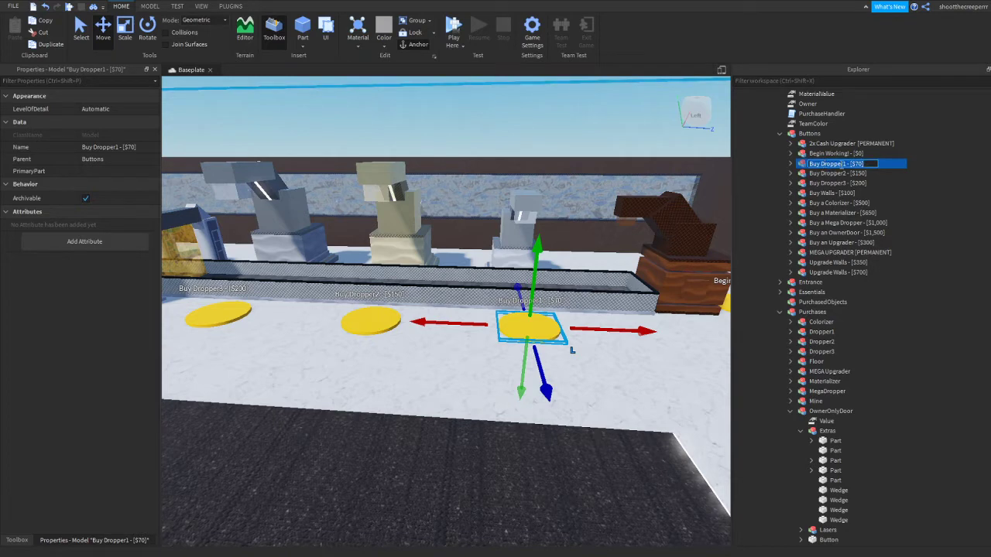
{"action": "type", "text": "test"}
{"action": "key", "text": "Return"}
{"action": "key", "text": "w"}
{"action": "right_click_drag", "start_coordinate": [524, 320], "coordinate": [524, 319]}
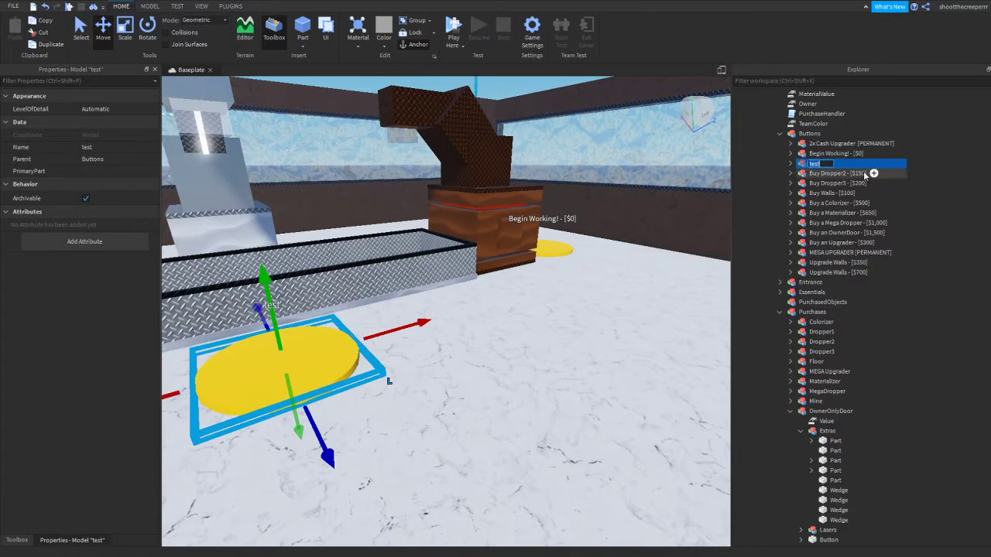
Rename the "test" button model to "Buy metal dropper - [$100]"
{"action": "type", "text": "Buy"}
{"action": "key", "text": "BackSpace"}
{"action": "key", "text": "BackSpace"}
{"action": "key", "text": "BackSpace"}
{"action": "type", "text": "uy metal dro"}
{"action": "type", "text": "pper - [$100]"}
{"action": "key", "text": "Return"}
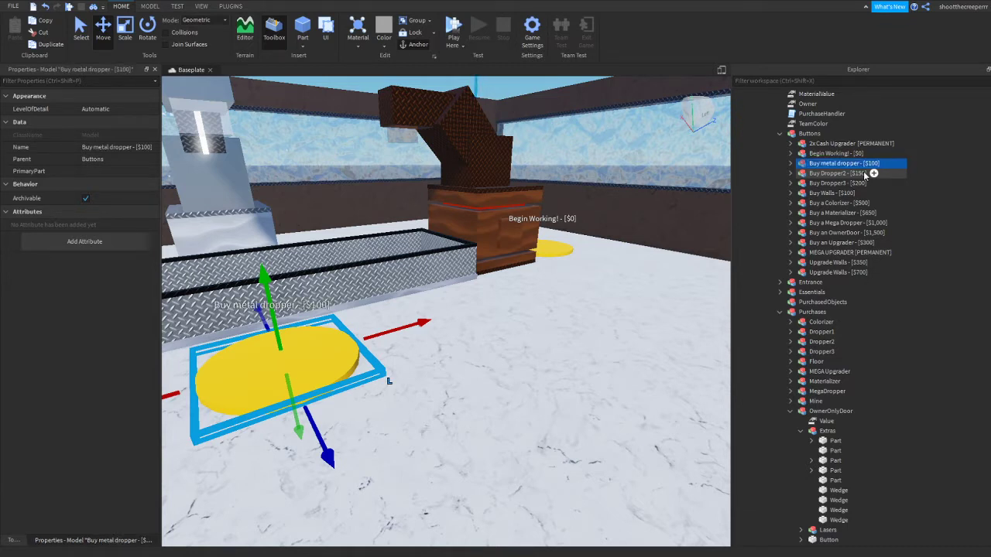
Expand the Buy metal dropper button model and go through its components down to the Head part
{"action": "left_click", "coordinate": [790, 164]}
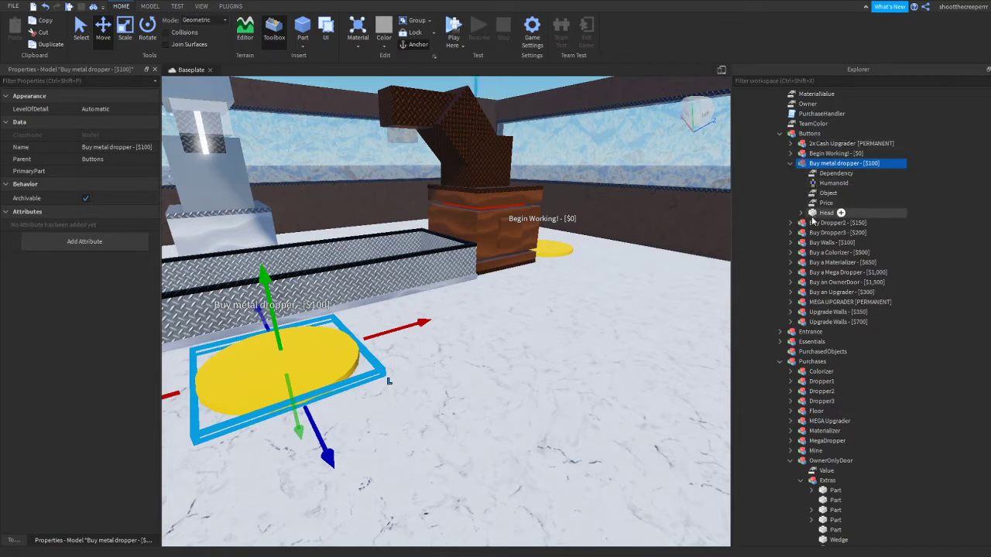
{"action": "key", "text": "Down"}
{"action": "key", "text": "Down"}
{"action": "key", "text": "Down"}
{"action": "key", "text": "Down"}
{"action": "key", "text": "Down"}
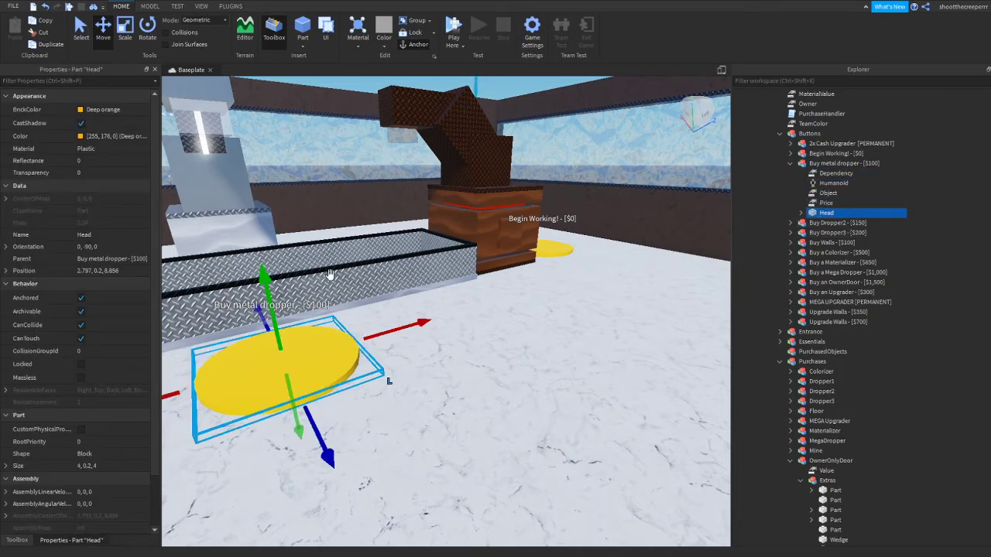
Try lowering the button's Head part by 0.5 and deleting its Humanoid, undoing each change
{"action": "left_click_drag", "start_coordinate": [268, 299], "coordinate": [291, 328]}
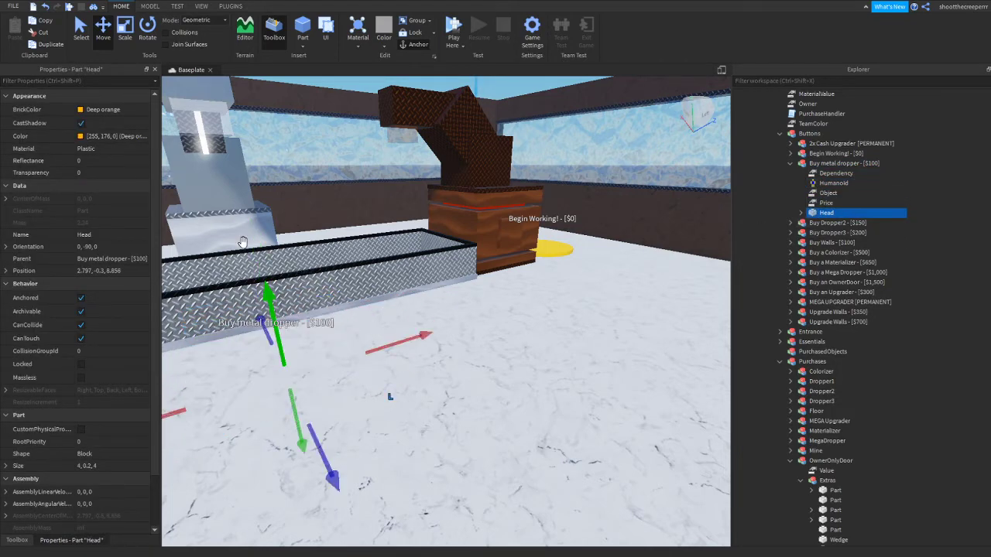
{"action": "left_click", "coordinate": [44, 6]}
{"action": "left_click", "coordinate": [829, 182]}
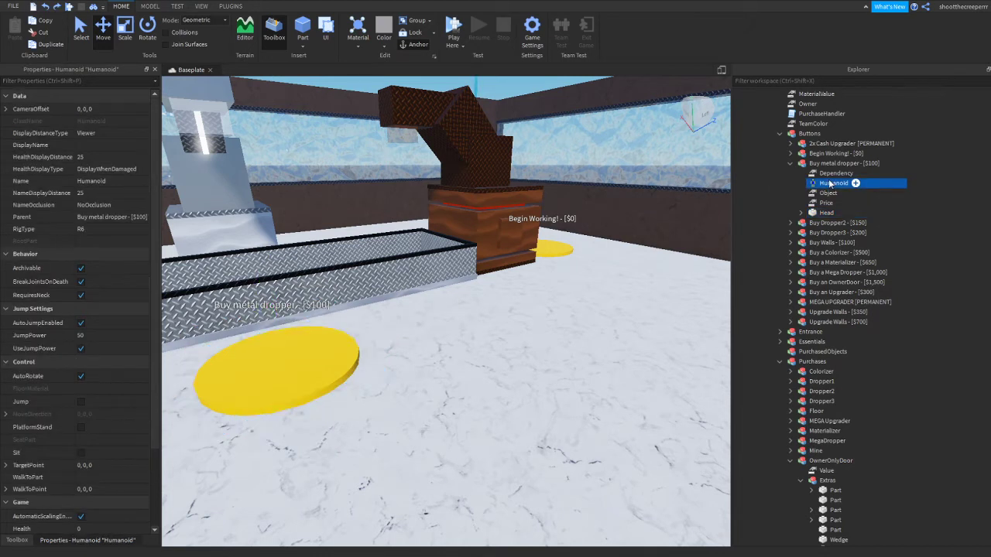
{"action": "key", "text": "Delete"}
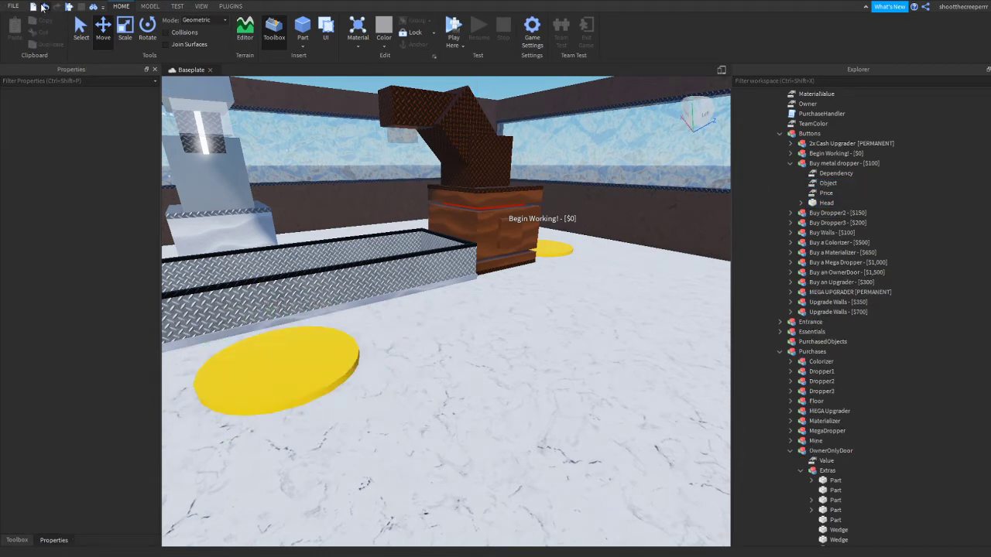
{"action": "left_click", "coordinate": [44, 6]}
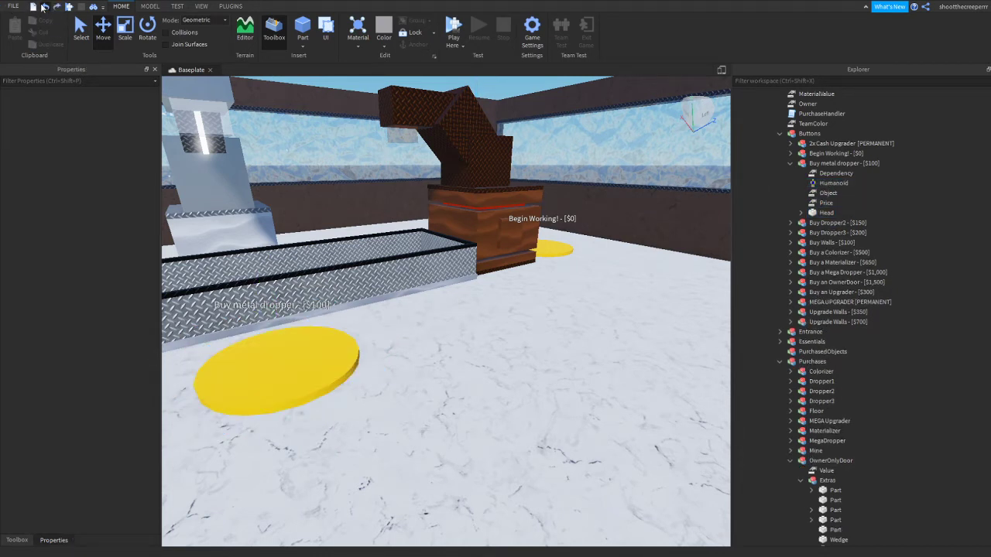
Select the button's Dependency, Object and Price values to review its purchase settings, ending on Dependency
{"action": "left_click", "coordinate": [819, 176]}
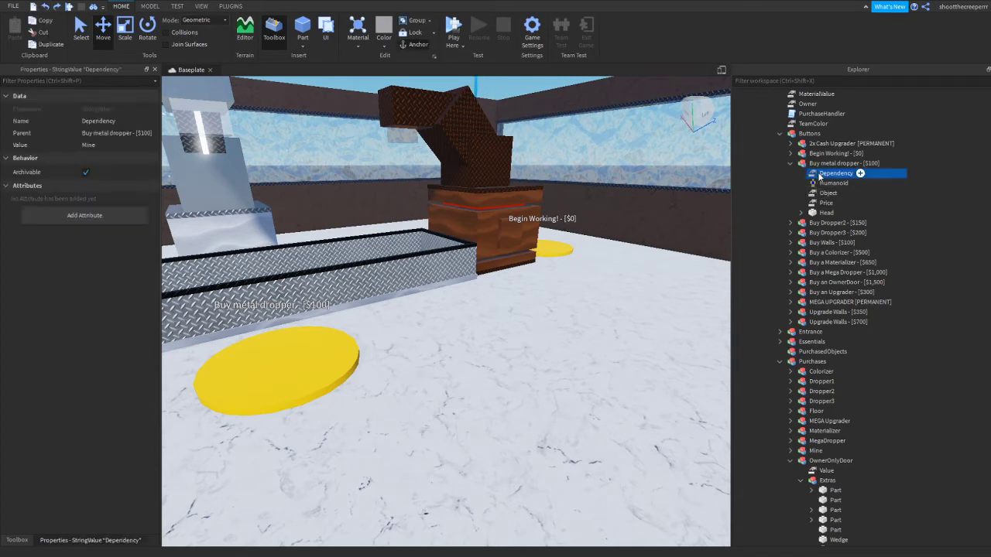
{"action": "left_click", "coordinate": [819, 203], "text": "ctrl"}
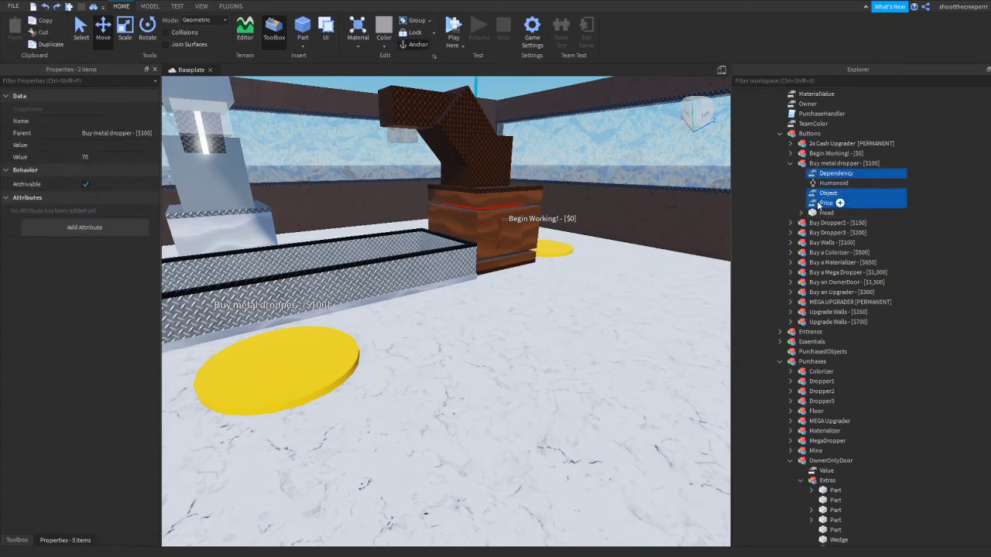
{"action": "left_click", "coordinate": [812, 174]}
Open the PurchaseHandler script and delete the collector's repeated wait(0.05) and Part.Transparency lines for 0.2 through 1
{"action": "scroll", "coordinate": [813, 174], "scroll_direction": "up", "scroll_amount": 1}
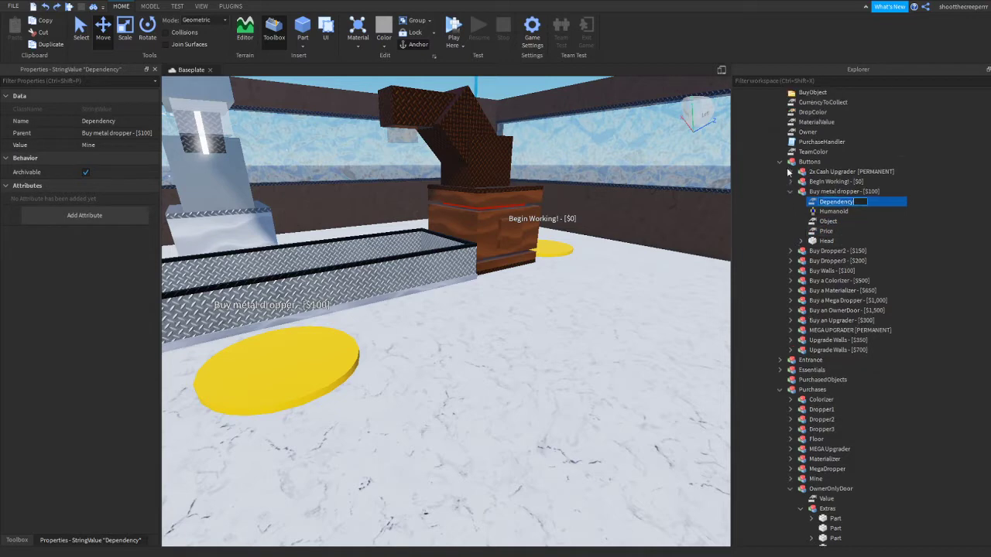
{"action": "left_click", "coordinate": [807, 133]}
{"action": "left_click", "coordinate": [807, 143]}
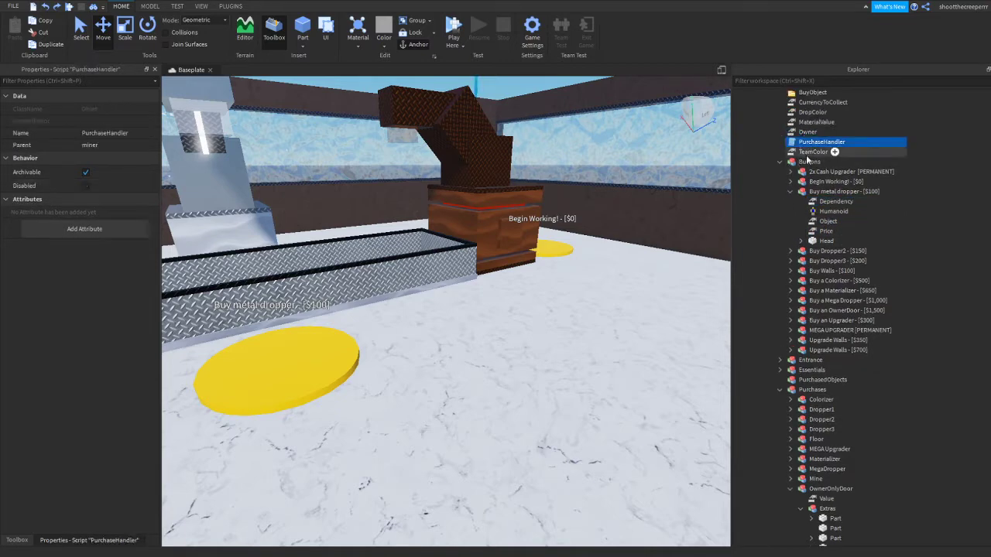
{"action": "double_click", "coordinate": [810, 144]}
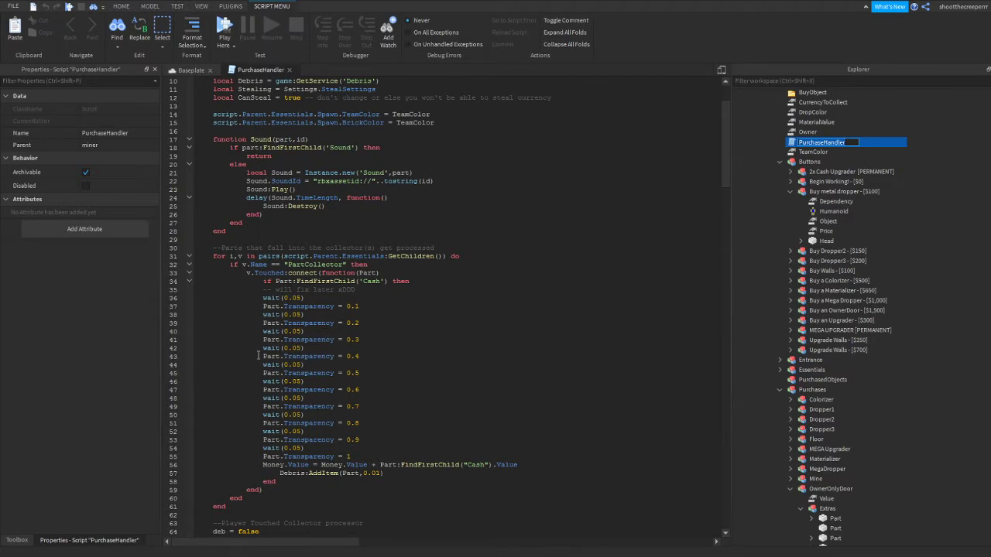
{"action": "left_click_drag", "start_coordinate": [352, 457], "coordinate": [258, 315]}
{"action": "key", "text": "BackSpace"}
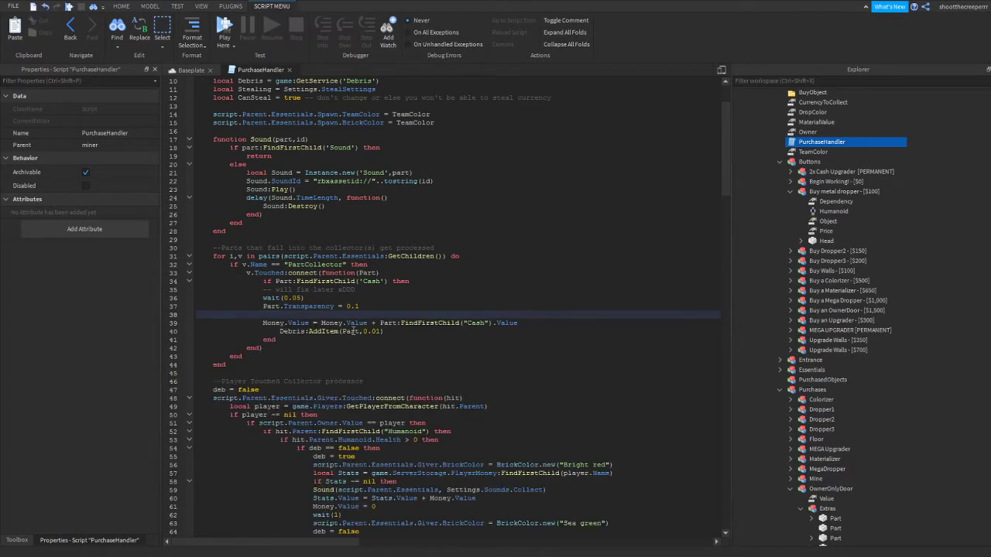
{"action": "key", "text": "BackSpace"}
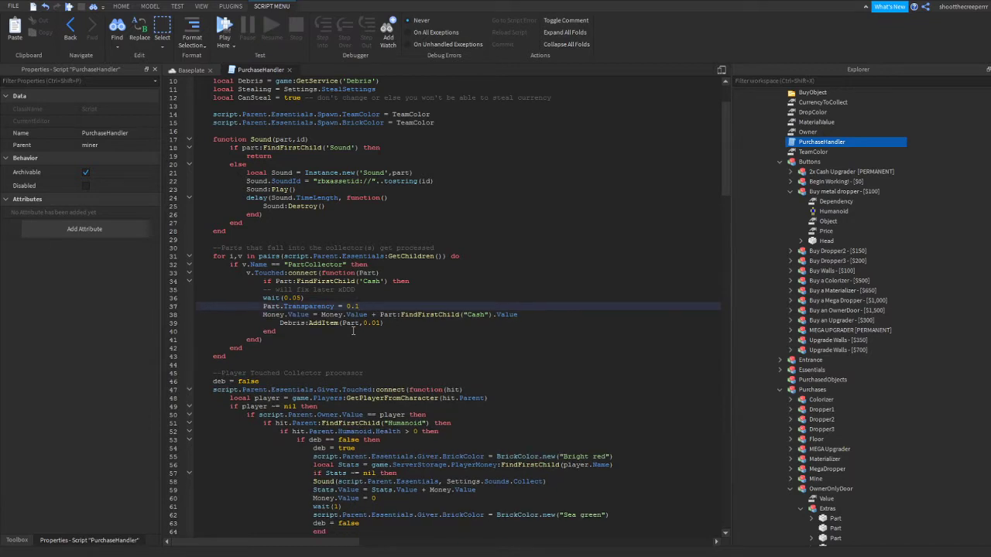
Change the collector's remaining Part.Transparency line in PurchaseHandler to 1 and close the script
{"action": "left_click", "coordinate": [44, 6]}
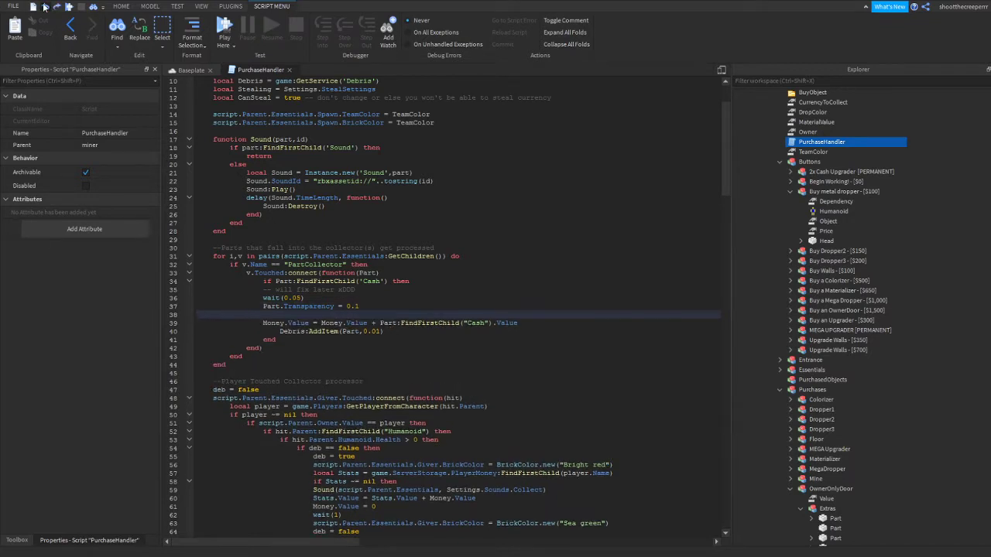
{"action": "left_click_drag", "start_coordinate": [361, 306], "coordinate": [346, 307]}
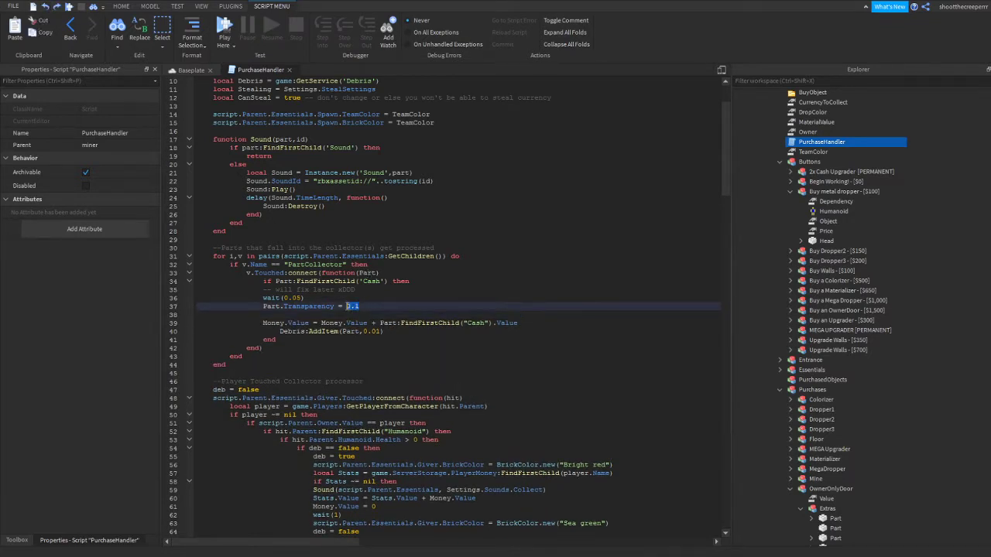
{"action": "type", "text": "2"}
{"action": "key", "text": "Return"}
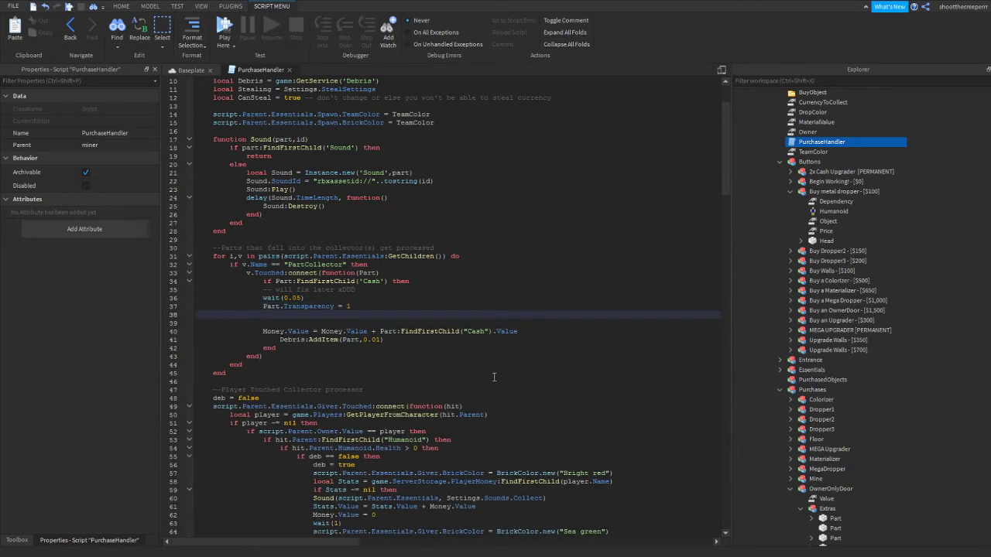
{"action": "key", "text": "BackSpace"}
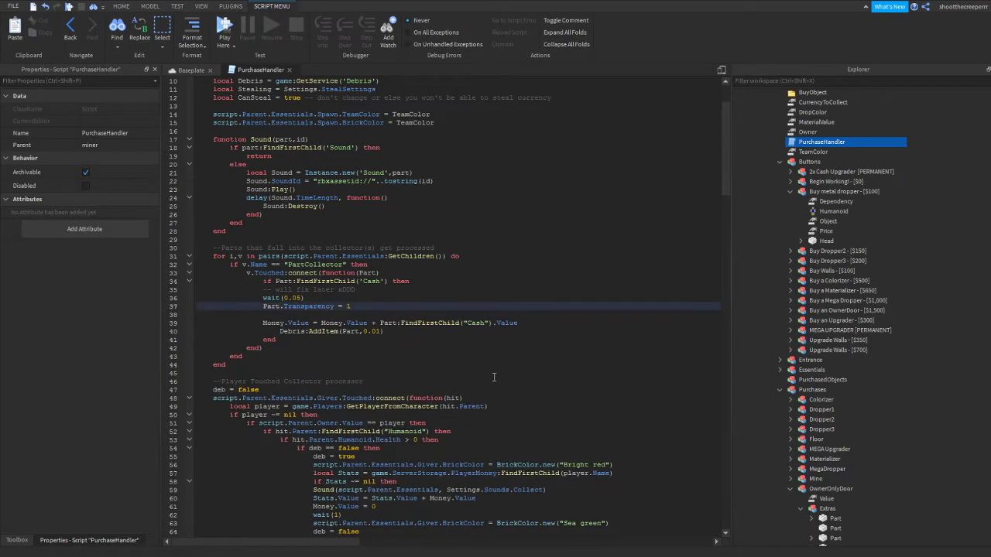
{"action": "left_click", "coordinate": [122, 7]}
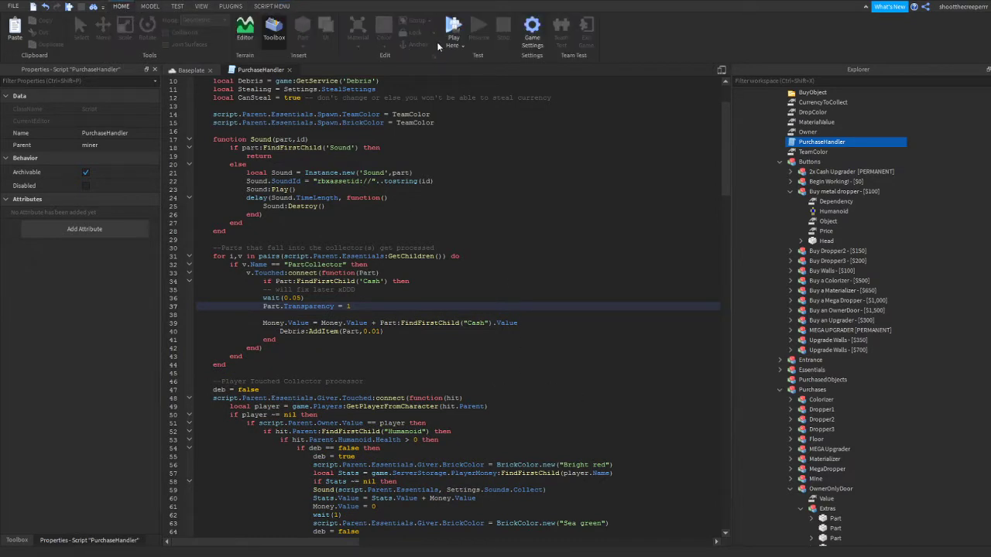
{"action": "left_click", "coordinate": [289, 69]}
Select the Buy metal dropper button's Dependency value and inspect the wooden dropper beside the Begin Working! button
{"action": "right_click_drag", "start_coordinate": [471, 222], "coordinate": [471, 222]}
{"action": "key", "text": "s"}
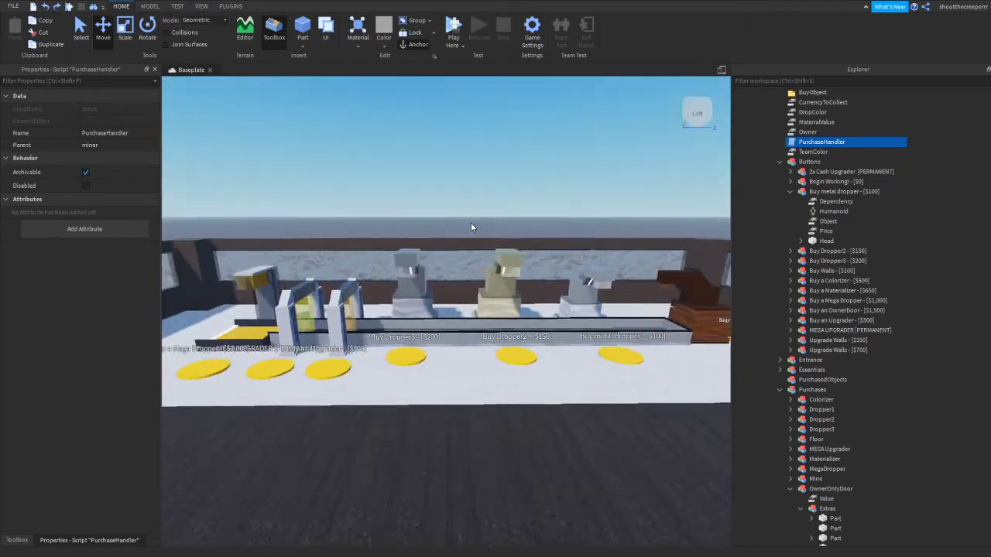
{"action": "key", "text": "d"}
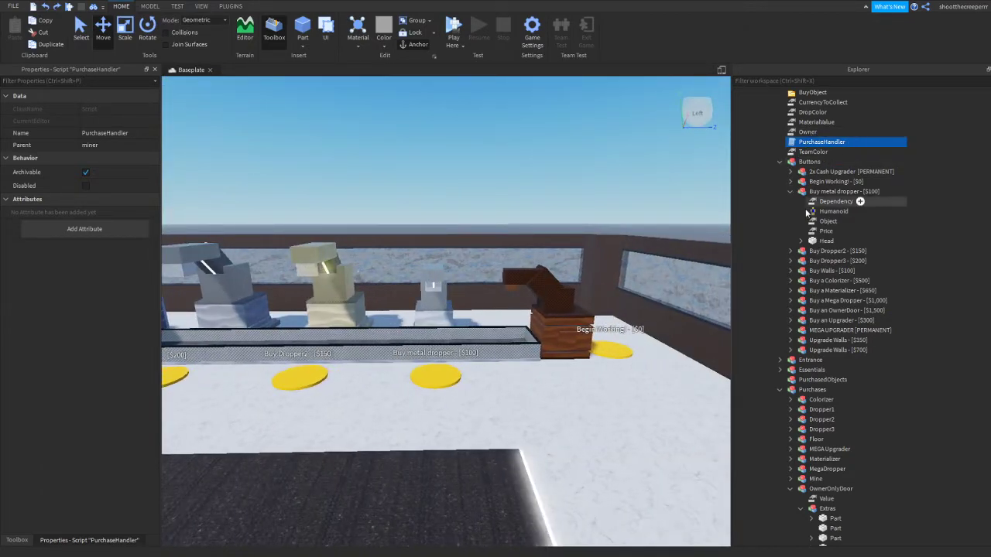
{"action": "left_click", "coordinate": [821, 202]}
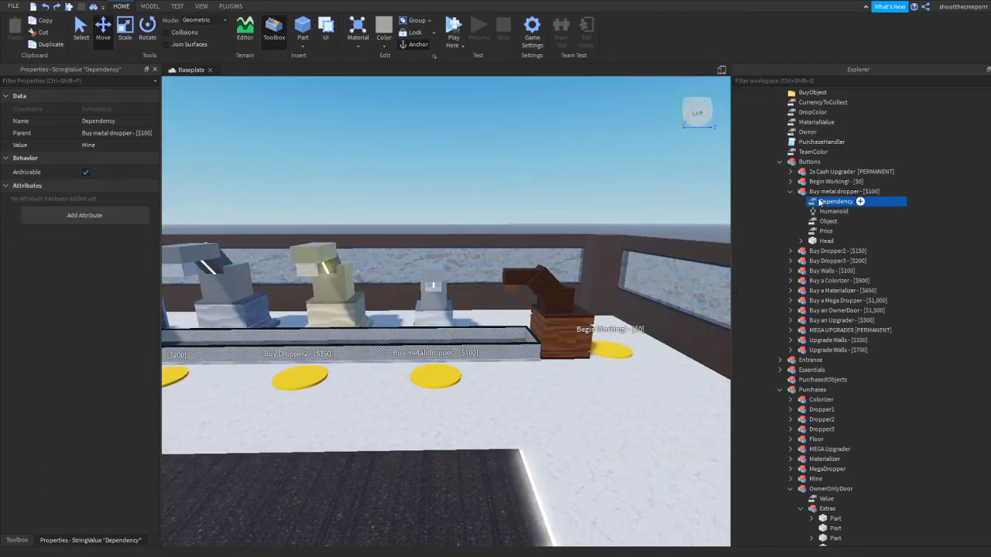
{"action": "left_click", "coordinate": [179, 7]}
{"action": "left_click", "coordinate": [203, 6]}
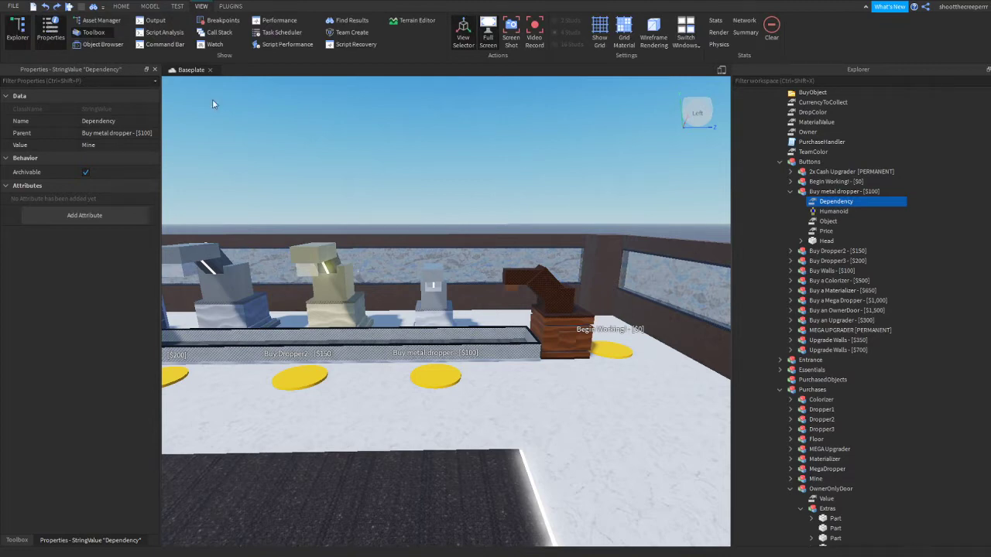
{"action": "scroll", "coordinate": [517, 255], "scroll_direction": "up", "scroll_amount": 3}
{"action": "right_click_drag", "start_coordinate": [518, 255], "coordinate": [517, 254]}
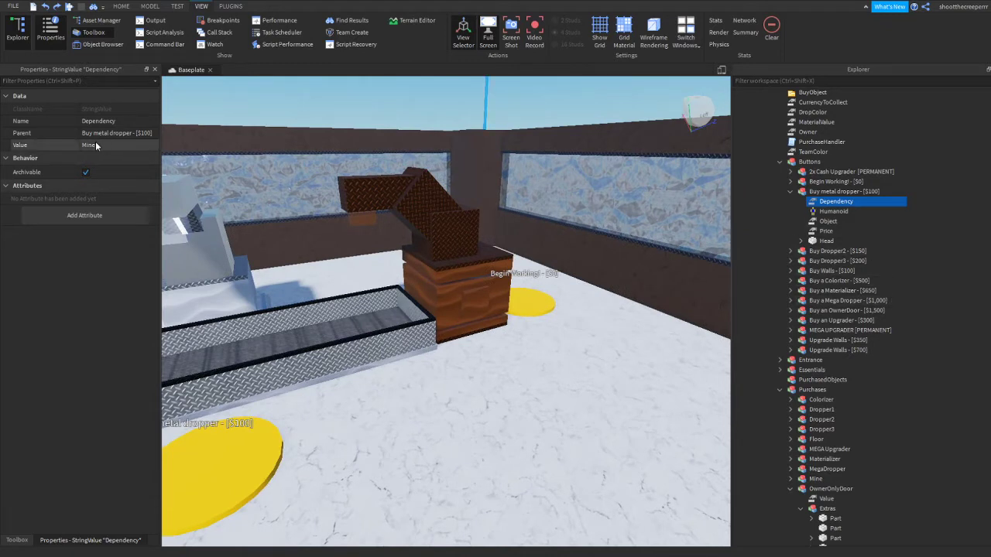
Collapse OwnerOnlyDoor, select the Mine model in Purchases, and undo the model's accidental move
{"action": "scroll", "coordinate": [898, 376], "scroll_direction": "down", "scroll_amount": 8}
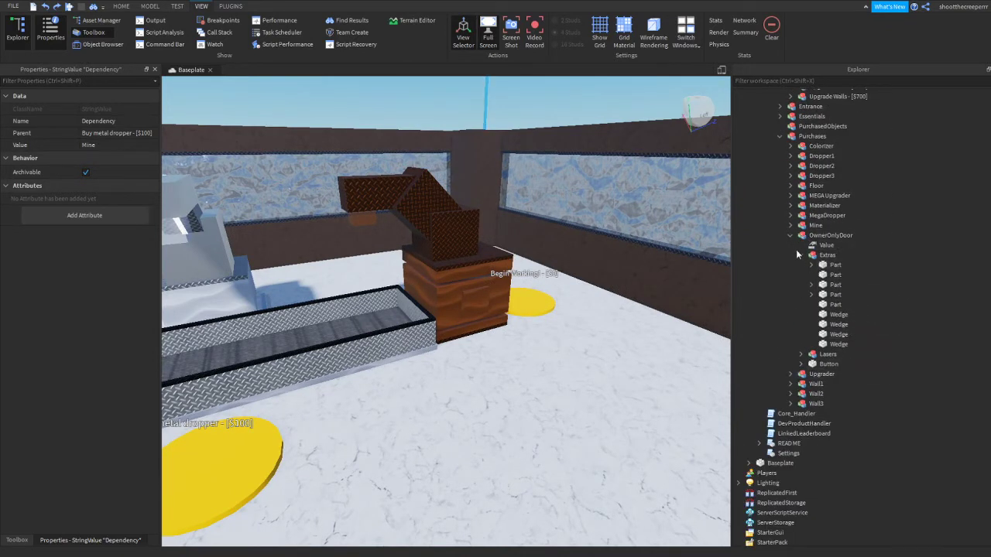
{"action": "left_click", "coordinate": [790, 236]}
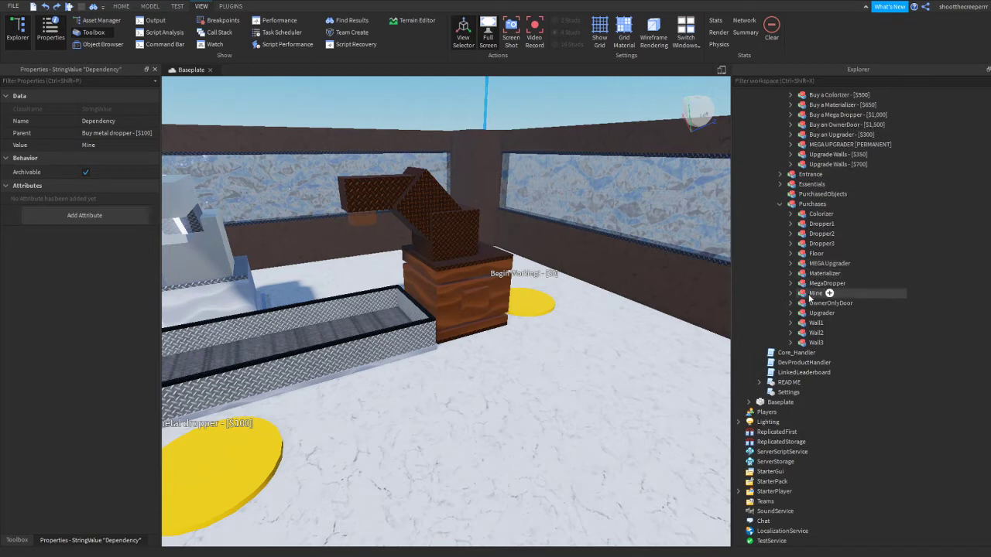
{"action": "left_click", "coordinate": [815, 294]}
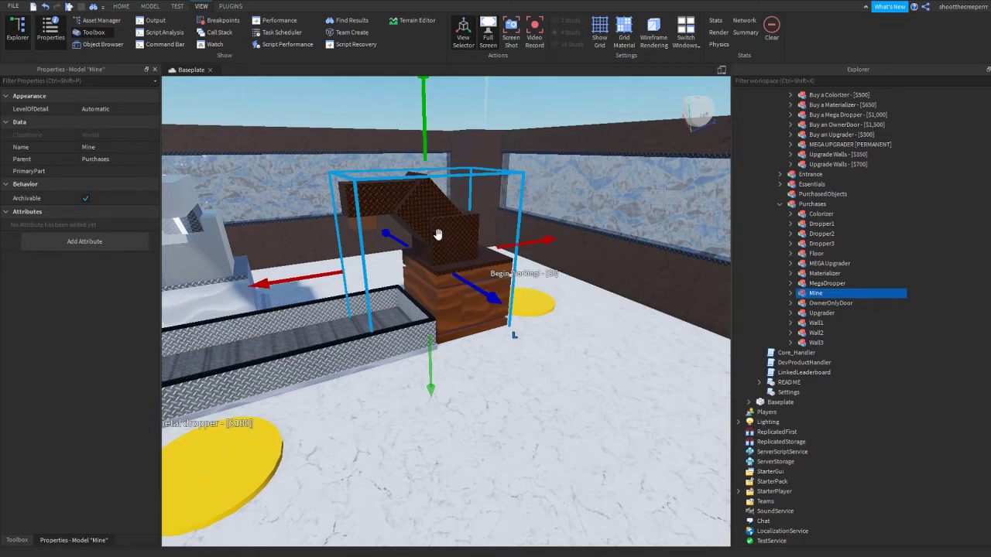
{"action": "right_click_drag", "start_coordinate": [438, 234], "coordinate": [372, 224]}
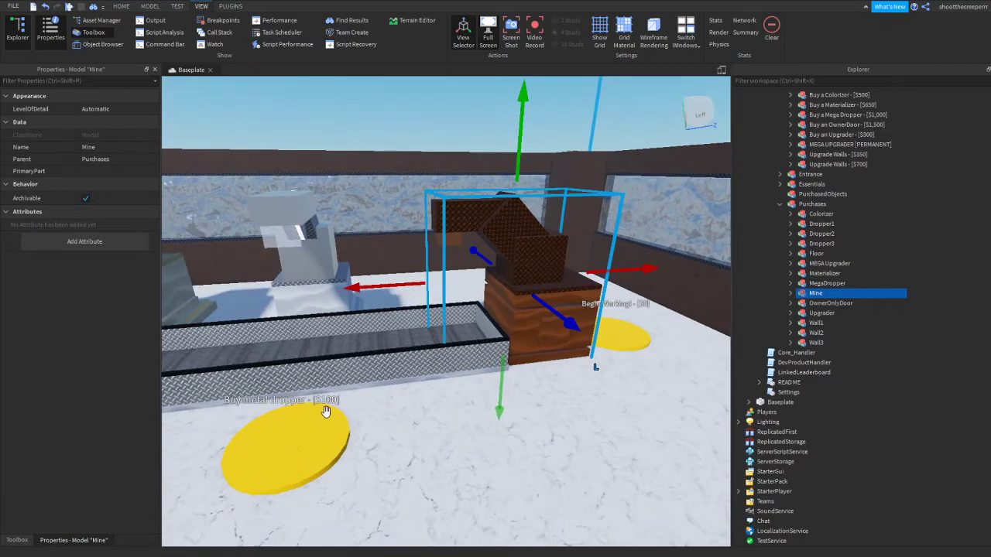
{"action": "left_click", "coordinate": [45, 10]}
Review the metal dropper button's Dependency and Object values, and select the matching Dropper1 model in Purchases
{"action": "scroll", "coordinate": [805, 199], "scroll_direction": "up", "scroll_amount": 8}
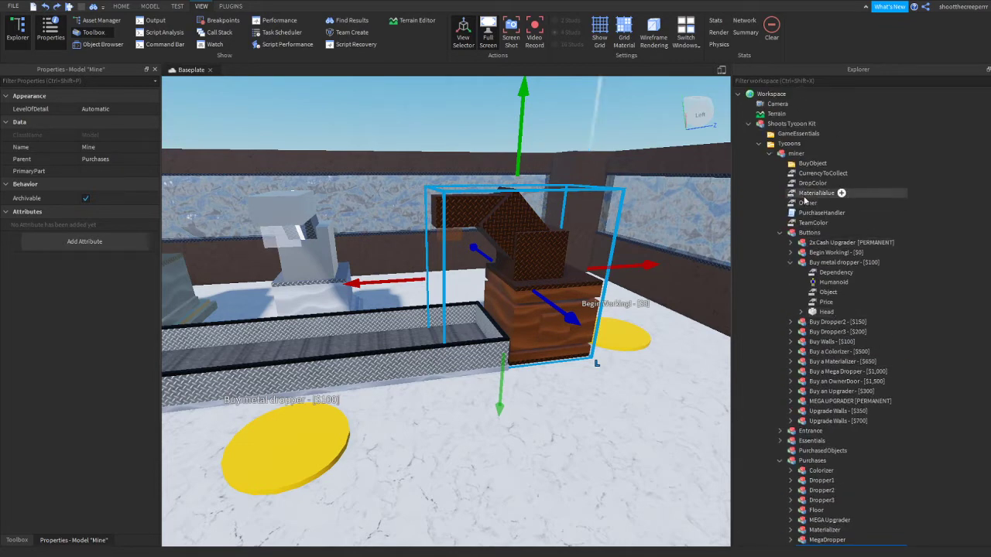
{"action": "left_click", "coordinate": [804, 194]}
{"action": "left_click", "coordinate": [807, 202]}
{"action": "left_click", "coordinate": [809, 232]}
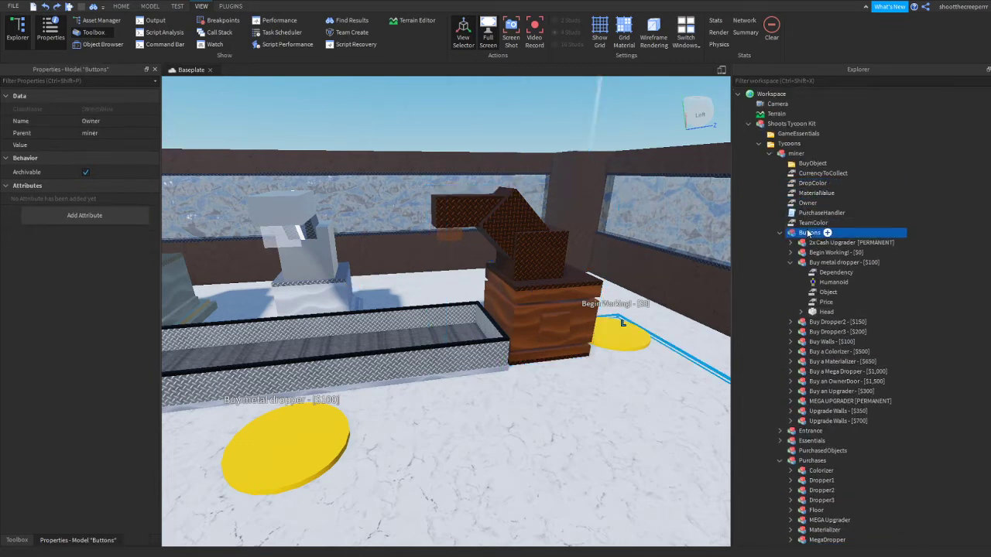
{"action": "left_click", "coordinate": [834, 272]}
{"action": "left_click", "coordinate": [825, 293]}
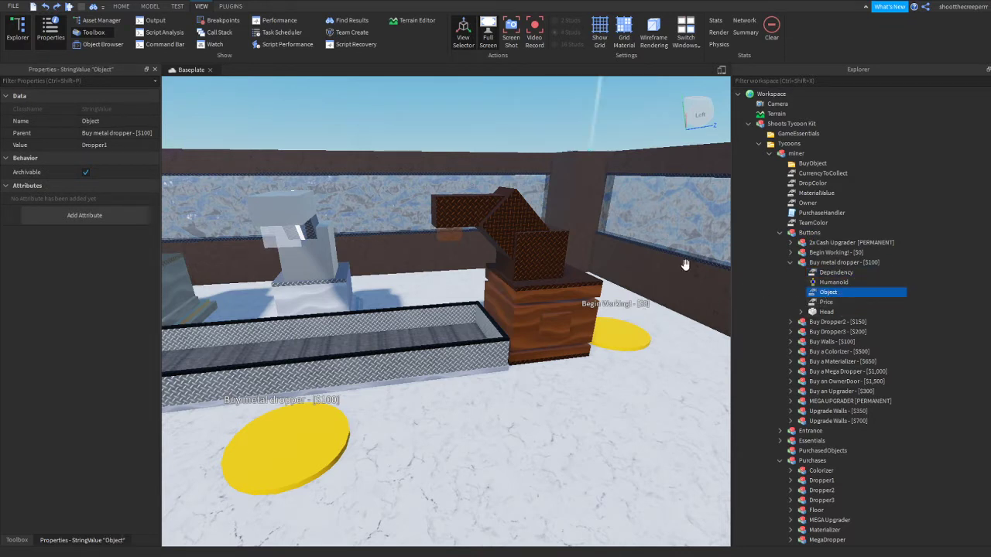
{"action": "right_click_drag", "start_coordinate": [684, 265], "coordinate": [361, 265]}
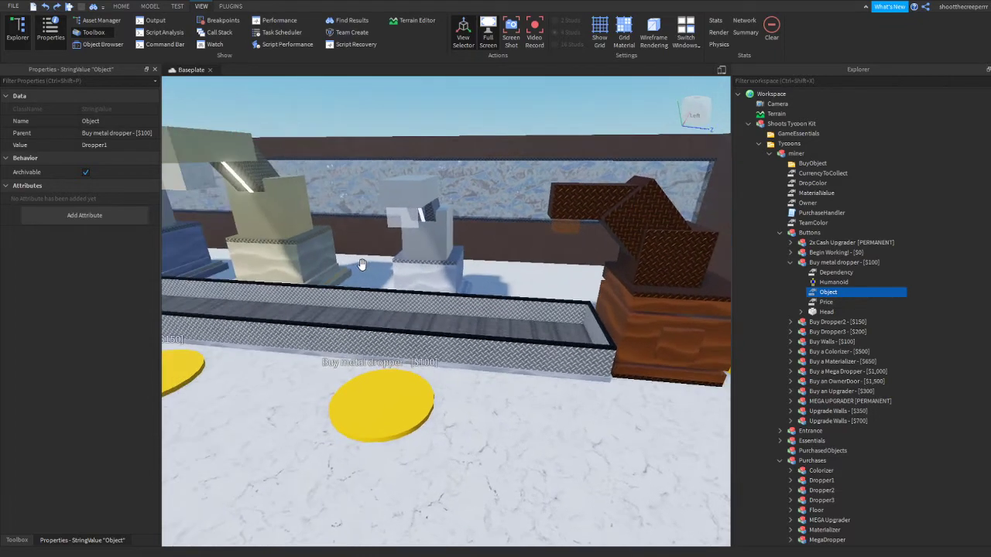
{"action": "scroll", "coordinate": [971, 361], "scroll_direction": "down", "scroll_amount": 8}
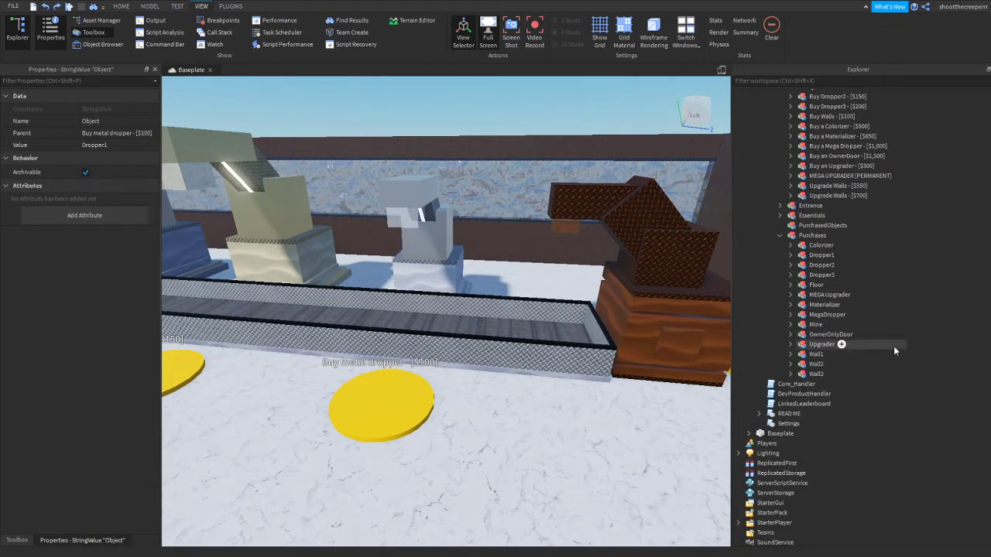
{"action": "left_click", "coordinate": [832, 254]}
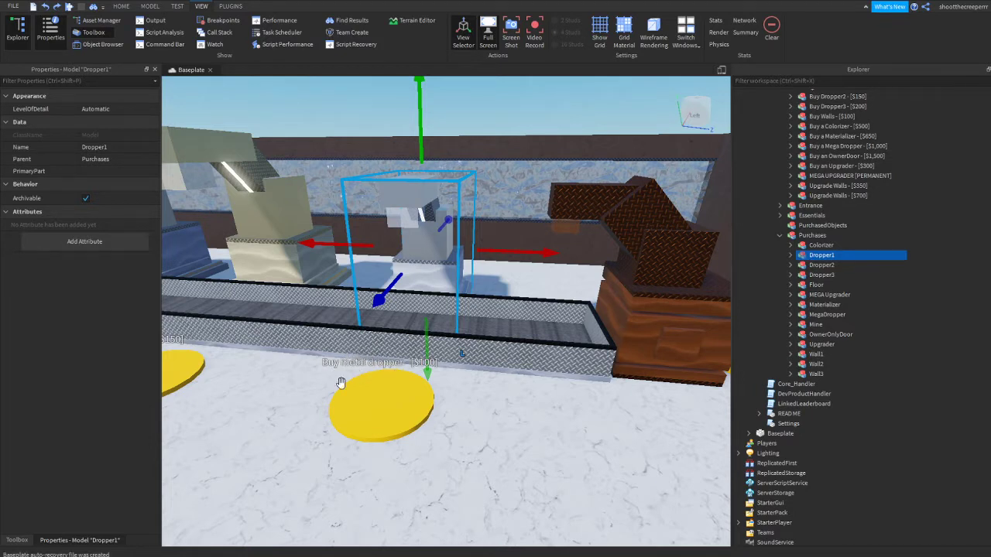
Set the Buy metal dropper button's Price value to 100
{"action": "scroll", "coordinate": [868, 390], "scroll_direction": "up", "scroll_amount": 5}
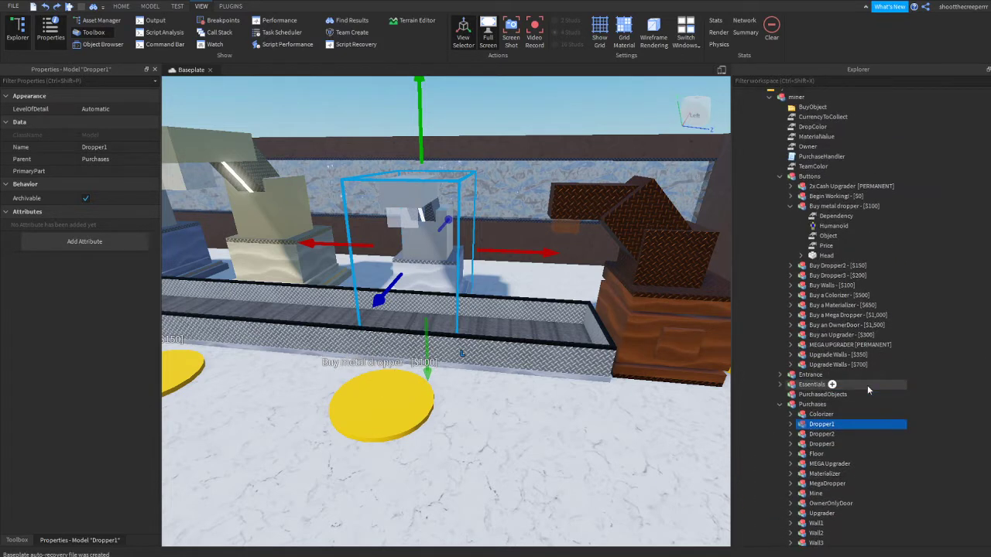
{"action": "scroll", "coordinate": [810, 375], "scroll_direction": "down", "scroll_amount": 2}
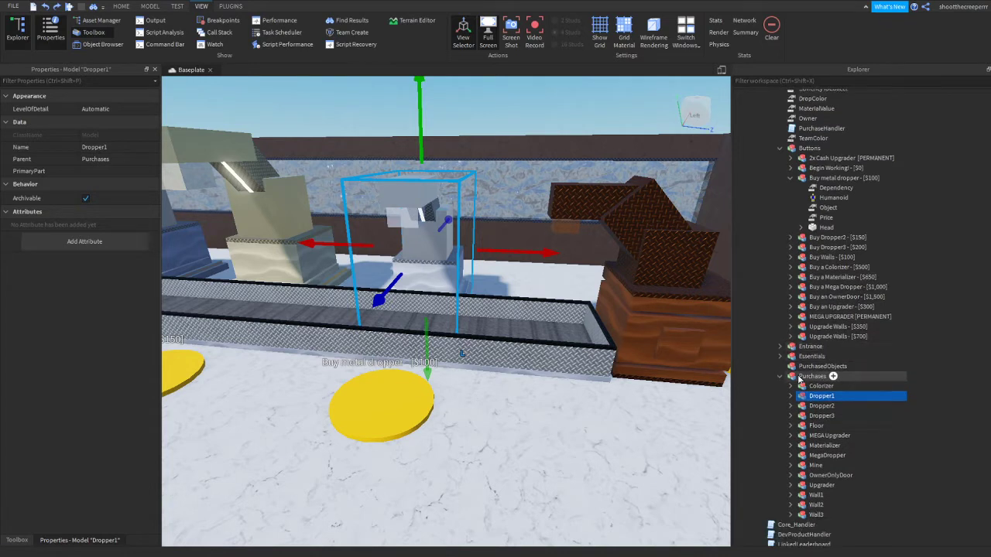
{"action": "scroll", "coordinate": [810, 377], "scroll_direction": "up", "scroll_amount": 1}
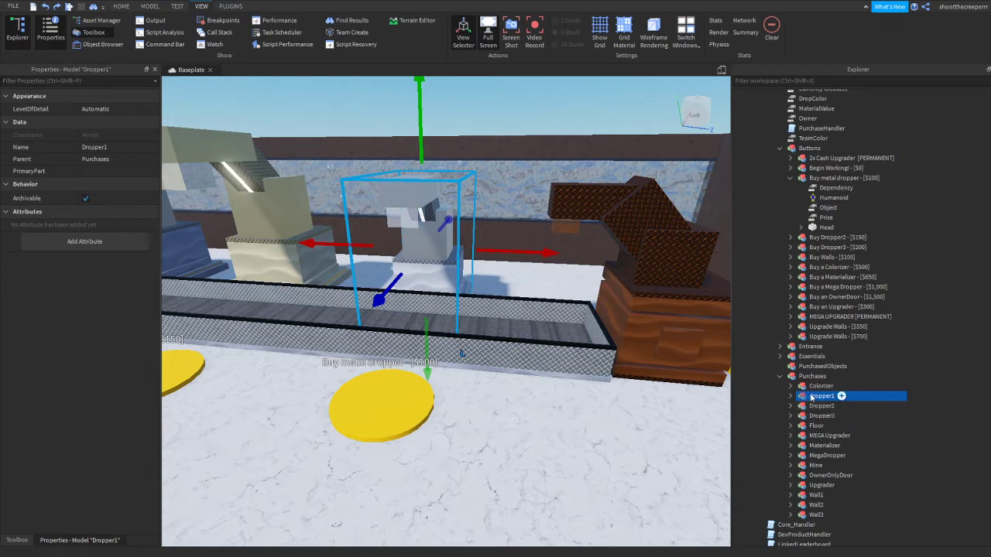
{"action": "scroll", "coordinate": [826, 401], "scroll_direction": "down", "scroll_amount": 1}
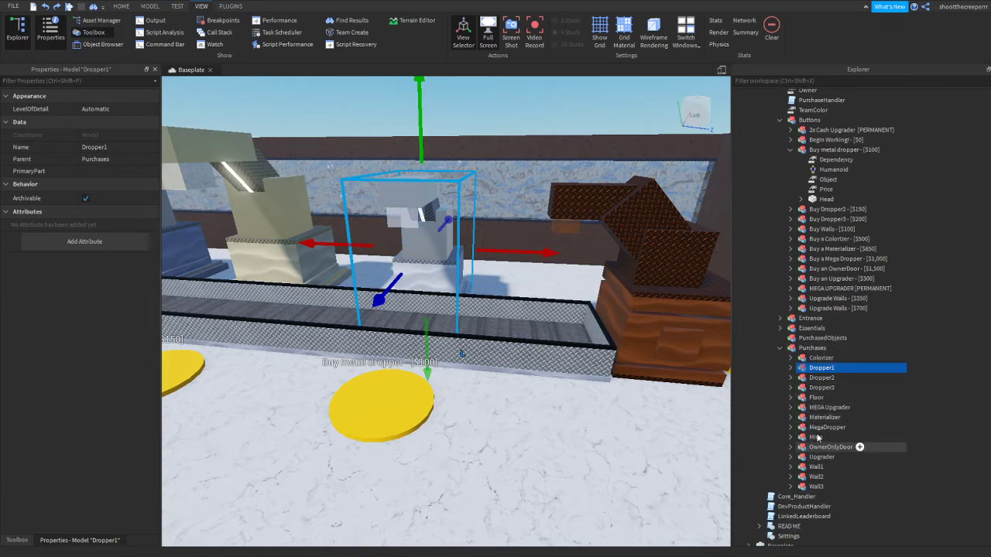
{"action": "scroll", "coordinate": [812, 445], "scroll_direction": "up", "scroll_amount": 4}
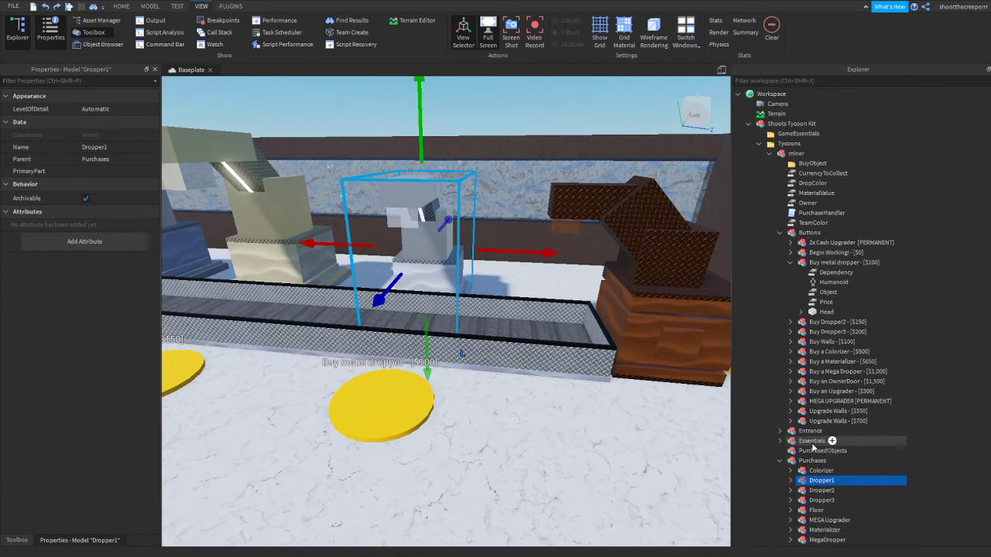
{"action": "left_click", "coordinate": [826, 302]}
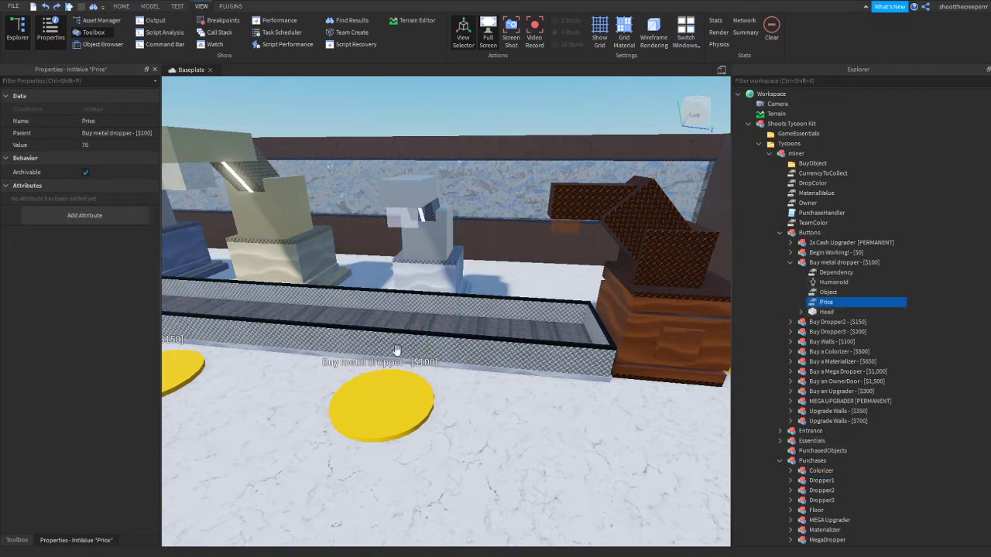
{"action": "left_click", "coordinate": [109, 145]}
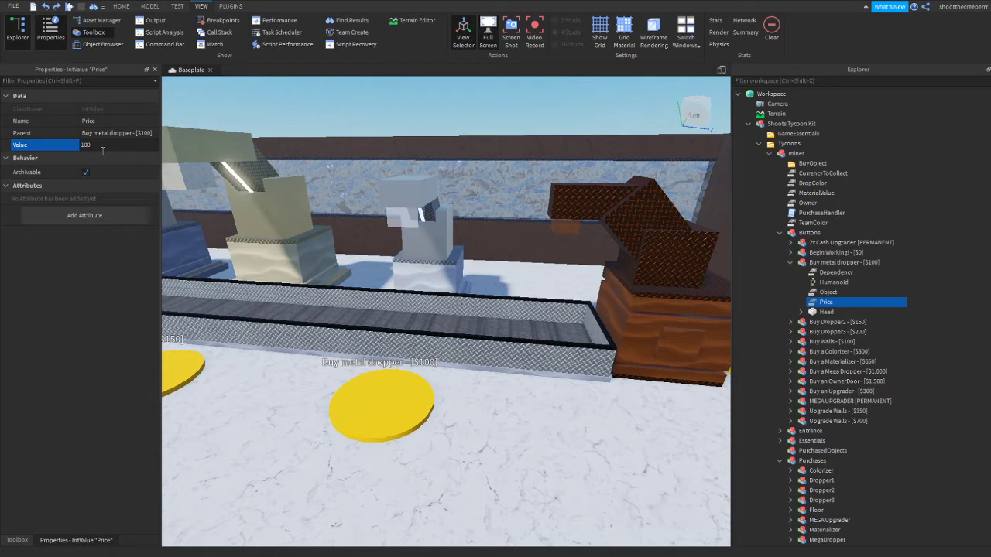
{"action": "key", "text": "Return"}
Reselect the metal dropper button's Price object and open its value for editing
{"action": "right_click_drag", "start_coordinate": [432, 370], "coordinate": [412, 286]}
{"action": "left_click", "coordinate": [415, 281]}
{"action": "scroll", "coordinate": [412, 287], "scroll_direction": "down", "scroll_amount": 5}
{"action": "scroll", "coordinate": [412, 286], "scroll_direction": "up", "scroll_amount": 3}
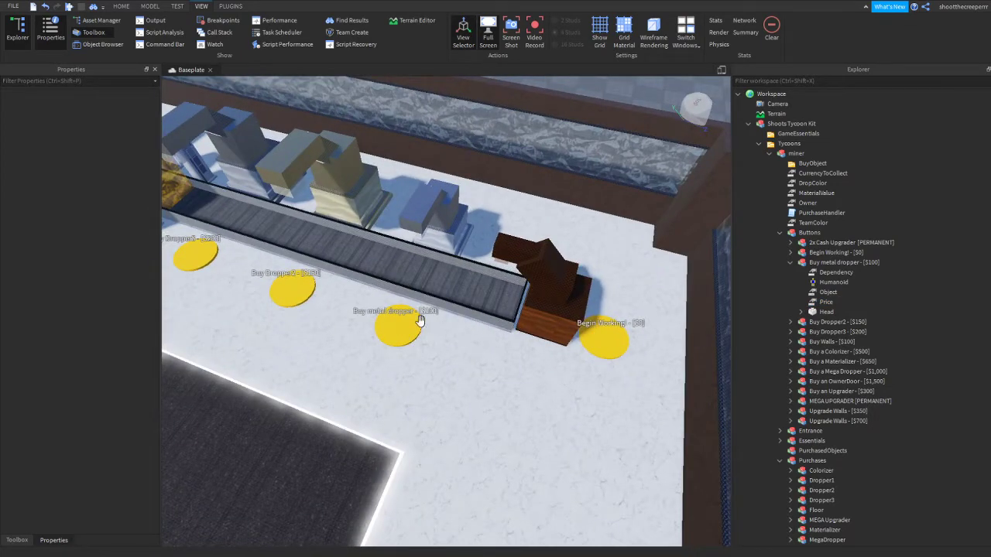
{"action": "left_click", "coordinate": [826, 302]}
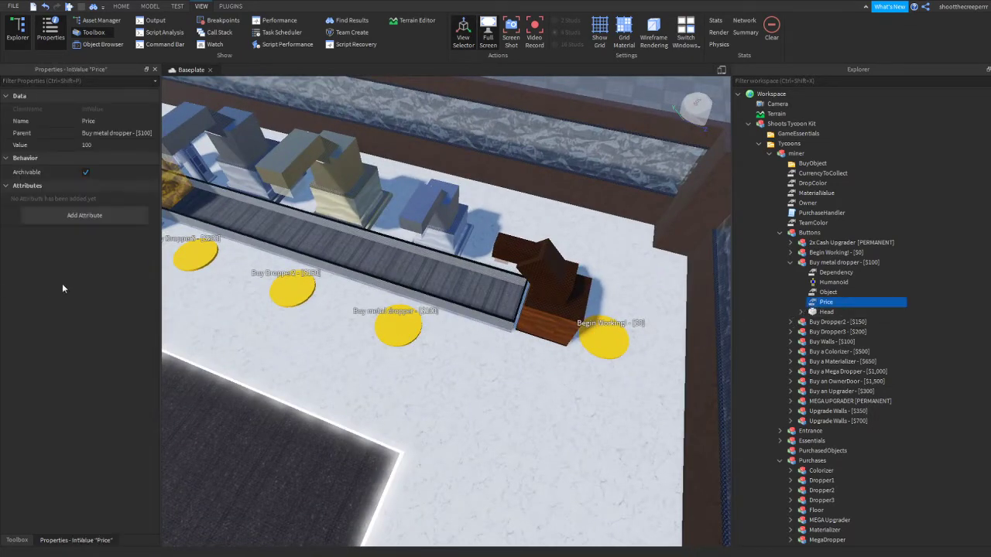
{"action": "left_click", "coordinate": [95, 134]}
{"action": "left_click", "coordinate": [101, 146]}
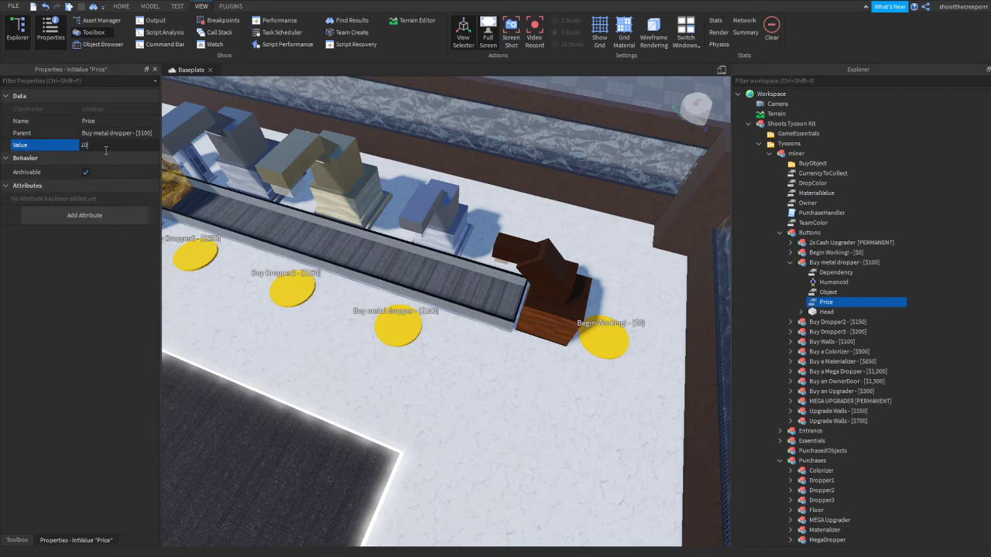
Filter the workspace objects by "2x" and delete the 2x Cash Upgrader [PERMANENT] button model
{"action": "right_click_drag", "start_coordinate": [526, 226], "coordinate": [523, 226]}
{"action": "key", "text": "s"}
{"action": "key", "text": "a"}
{"action": "left_click", "coordinate": [522, 231]}
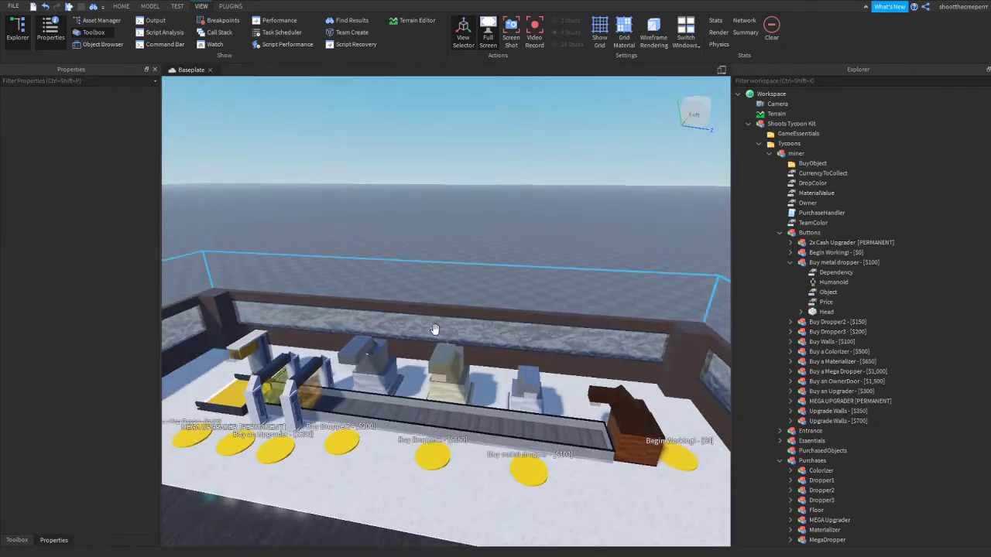
{"action": "scroll", "coordinate": [456, 385], "scroll_direction": "up", "scroll_amount": 3}
{"action": "right_click_drag", "start_coordinate": [455, 384], "coordinate": [455, 384]}
{"action": "scroll", "coordinate": [455, 384], "scroll_direction": "up", "scroll_amount": 4}
{"action": "right_click_drag", "start_coordinate": [540, 334], "coordinate": [523, 336]}
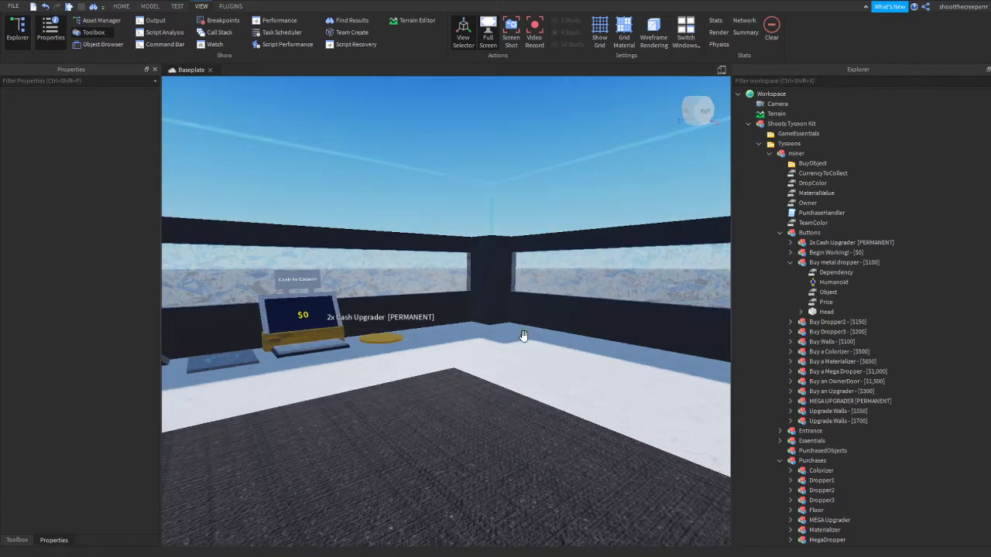
{"action": "left_click", "coordinate": [758, 79]}
{"action": "type", "text": "2x"}
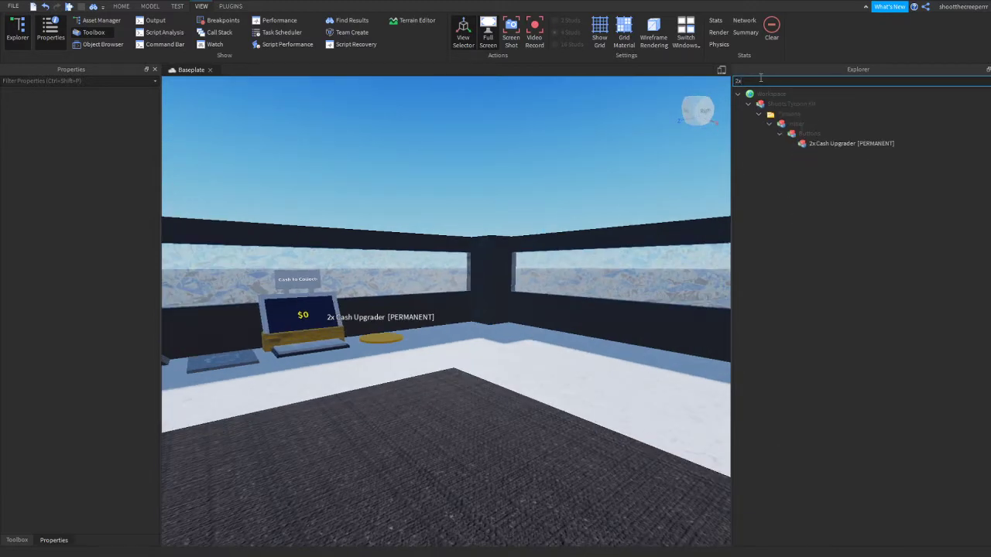
{"action": "left_click", "coordinate": [802, 144]}
{"action": "key", "text": "Delete"}
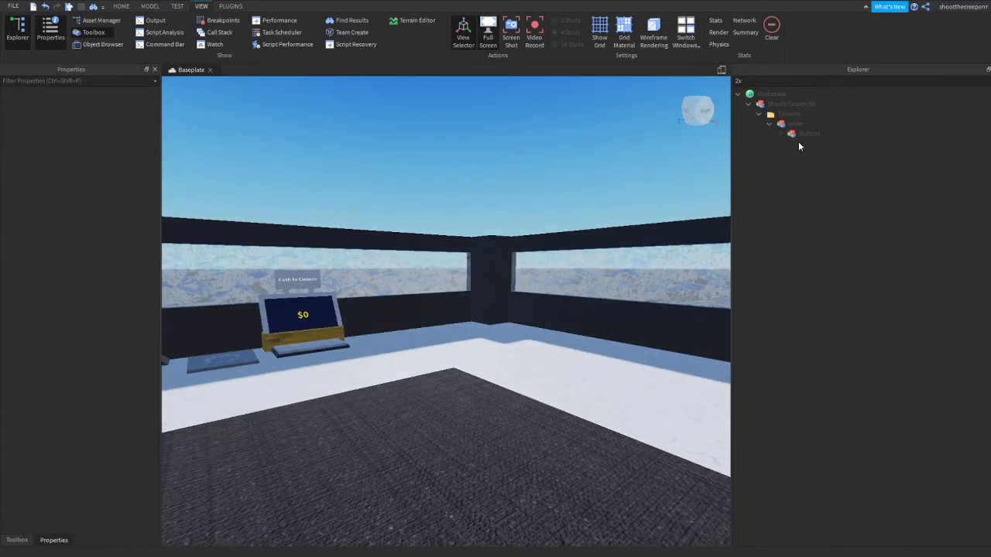
Clear the workspace filter and collapse the Buy metal dropper button's contents
{"action": "right_click_drag", "start_coordinate": [596, 153], "coordinate": [597, 153]}
{"action": "key", "text": "w"}
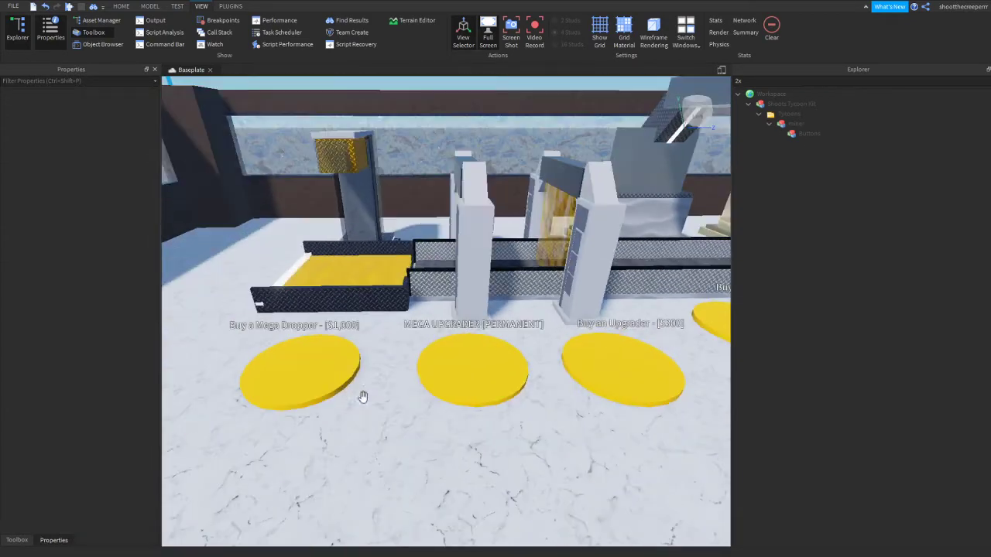
{"action": "scroll", "coordinate": [441, 358], "scroll_direction": "down", "scroll_amount": 5}
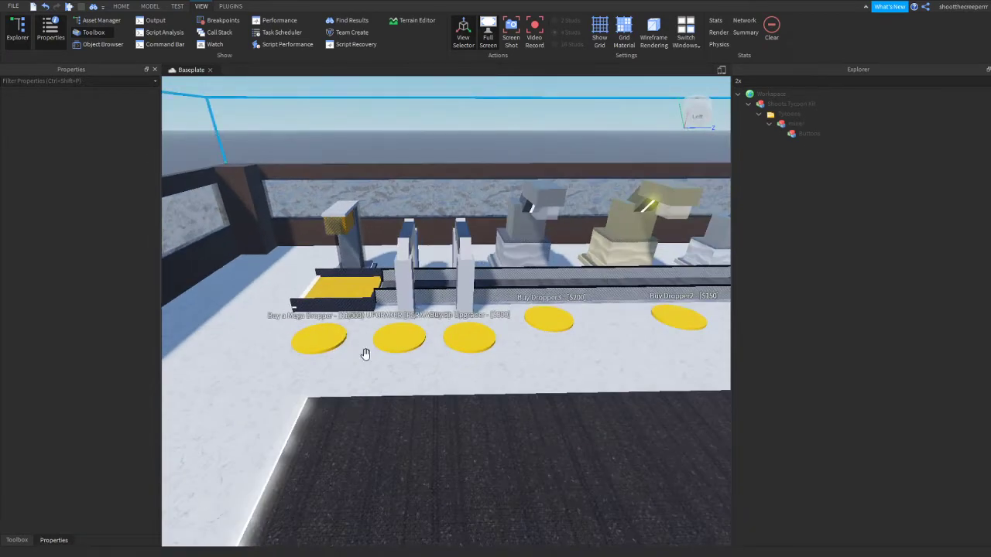
{"action": "key", "text": "ctrl+shift+x"}
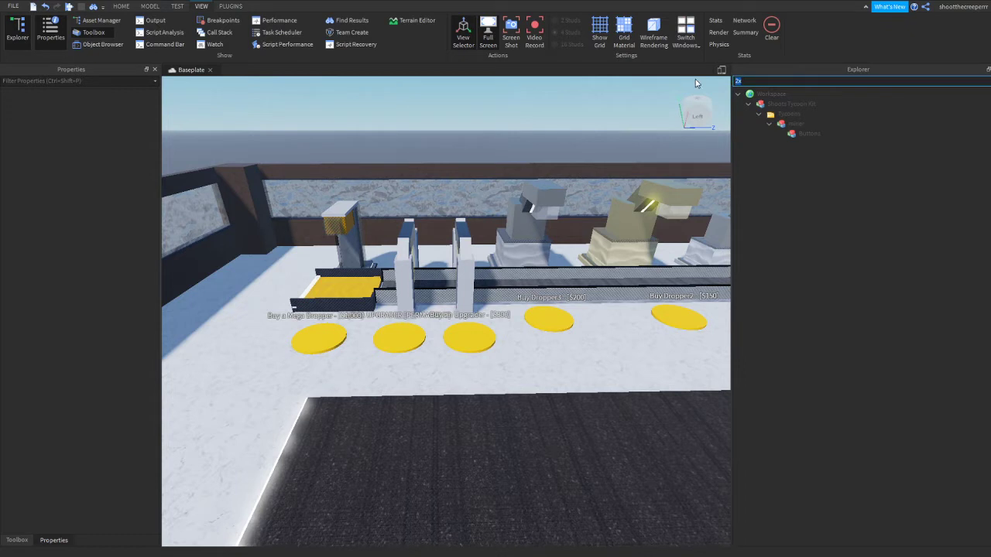
{"action": "key", "text": "BackSpace"}
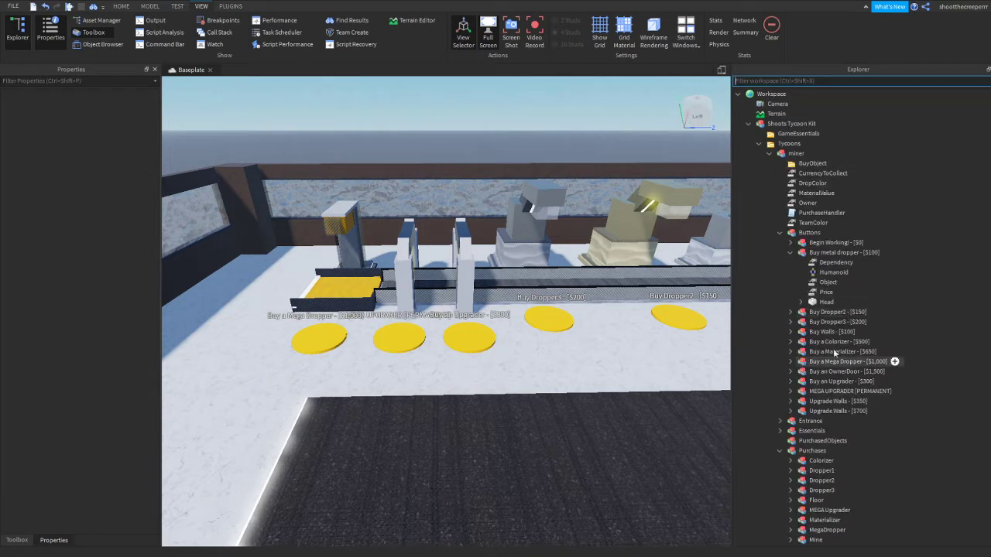
{"action": "left_click", "coordinate": [793, 253]}
{"action": "left_click", "coordinate": [791, 253]}
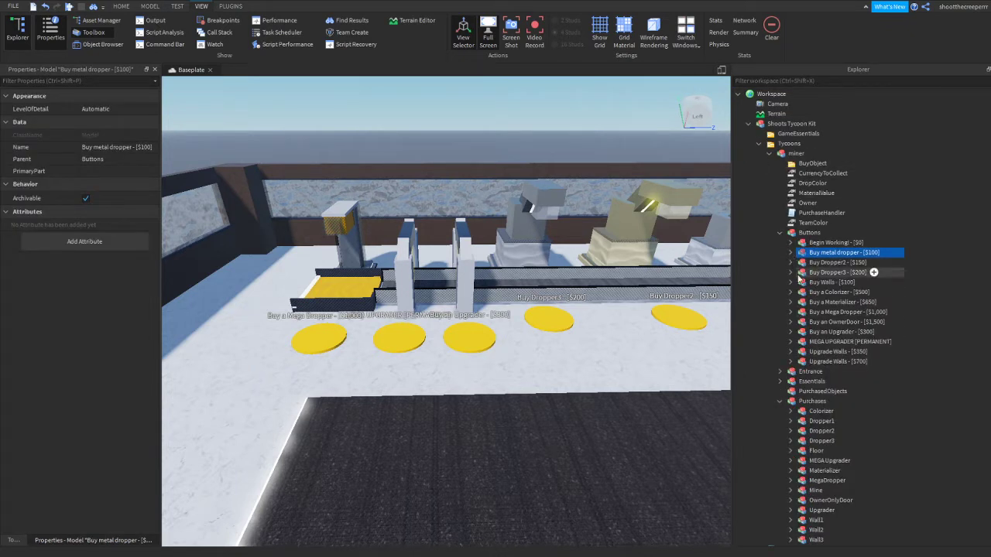
Set the Gamepass value of the MEGA UPGRADER [PERMANENT] button to 7000
{"action": "left_click", "coordinate": [811, 343]}
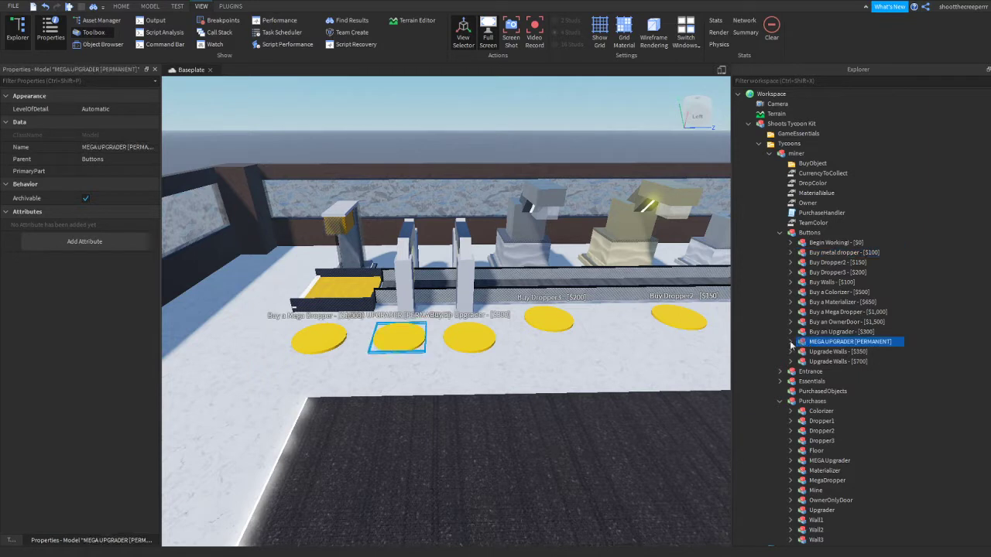
{"action": "left_click", "coordinate": [790, 341]}
{"action": "left_click", "coordinate": [828, 362]}
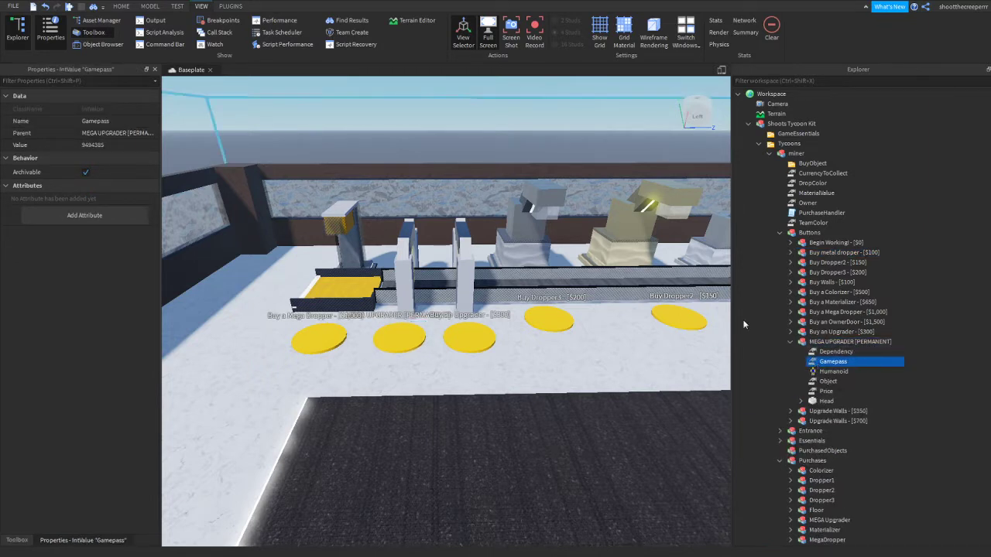
{"action": "left_click", "coordinate": [94, 146]}
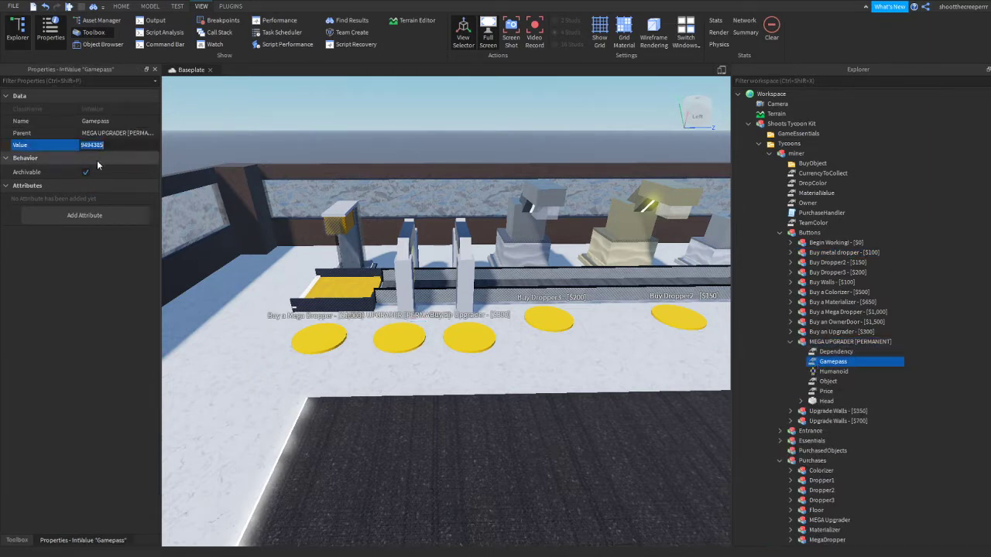
{"action": "key", "text": "BackSpace"}
{"action": "type", "text": "7000"}
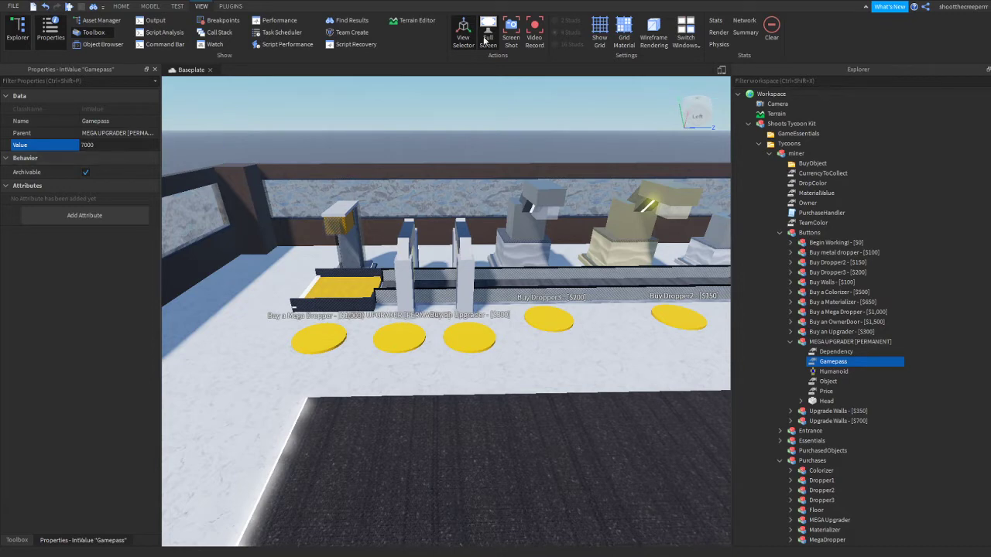
{"action": "right_click_drag", "start_coordinate": [428, 126], "coordinate": [402, 217]}
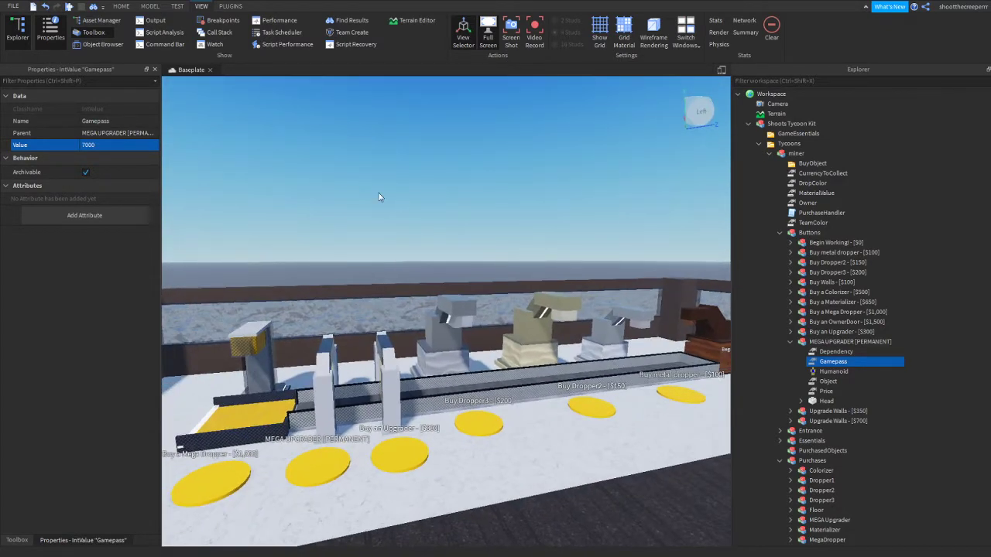
{"action": "left_click", "coordinate": [96, 146]}
{"action": "left_click", "coordinate": [292, 188]}
Collapse the MEGA UPGRADER button's contents and delete the Dropper3 model from Purchases
{"action": "scroll", "coordinate": [553, 369], "scroll_direction": "up", "scroll_amount": 4}
{"action": "right_click_drag", "start_coordinate": [552, 369], "coordinate": [611, 389]}
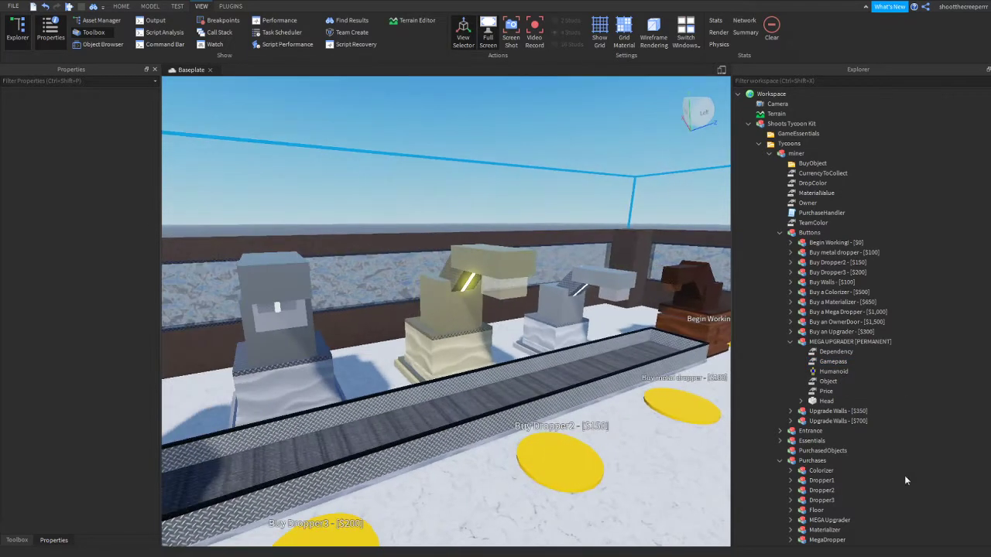
{"action": "scroll", "coordinate": [805, 364], "scroll_direction": "down", "scroll_amount": 1}
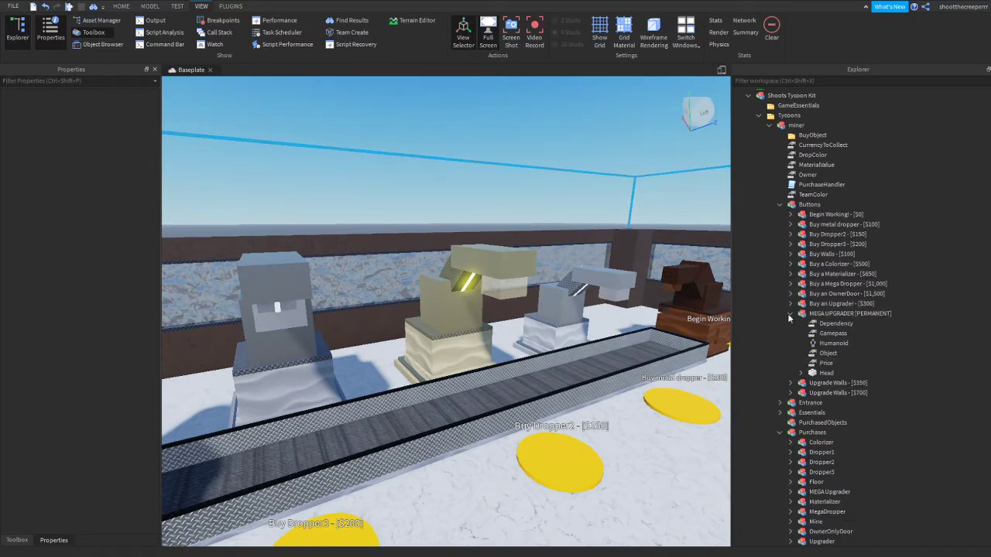
{"action": "left_click", "coordinate": [801, 313]}
{"action": "scroll", "coordinate": [576, 323], "scroll_direction": "down", "scroll_amount": 4}
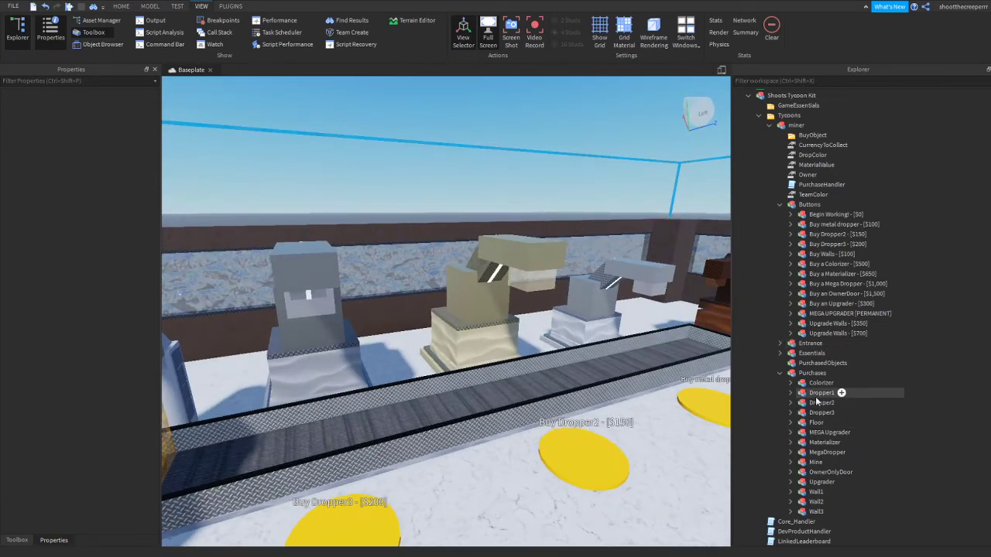
{"action": "left_click", "coordinate": [821, 392]}
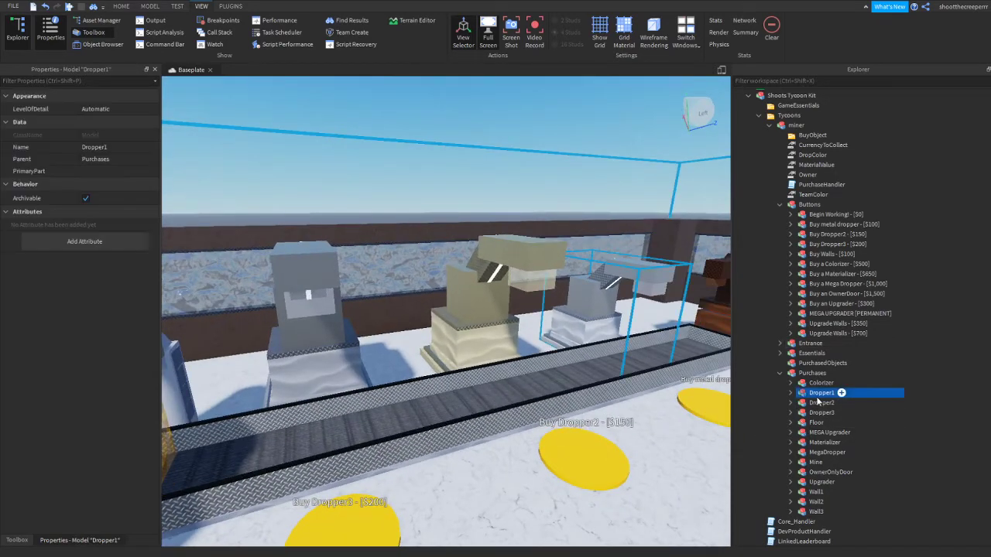
{"action": "left_click", "coordinate": [820, 413]}
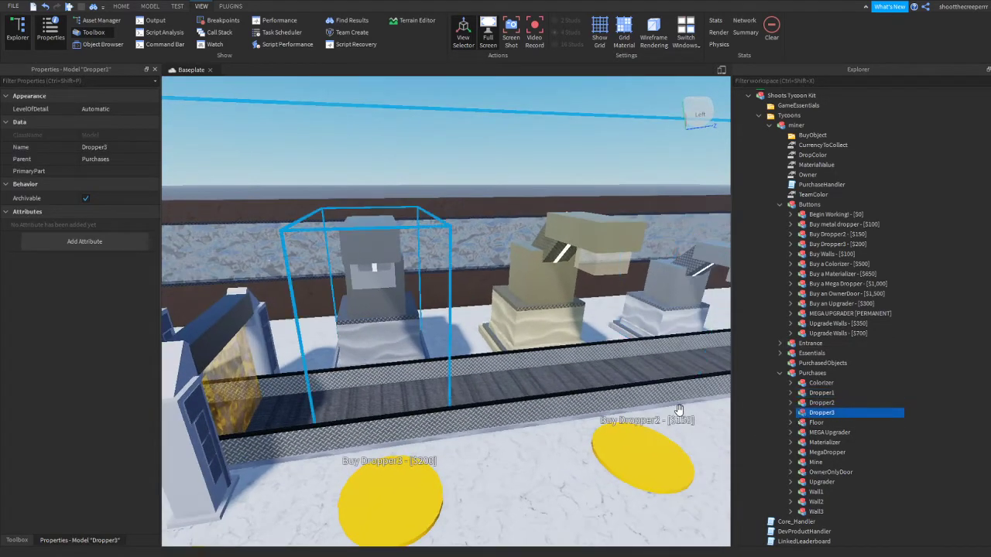
Delete the Buy Dropper3 - [$200] model from Buttons
{"action": "left_click", "coordinate": [821, 401]}
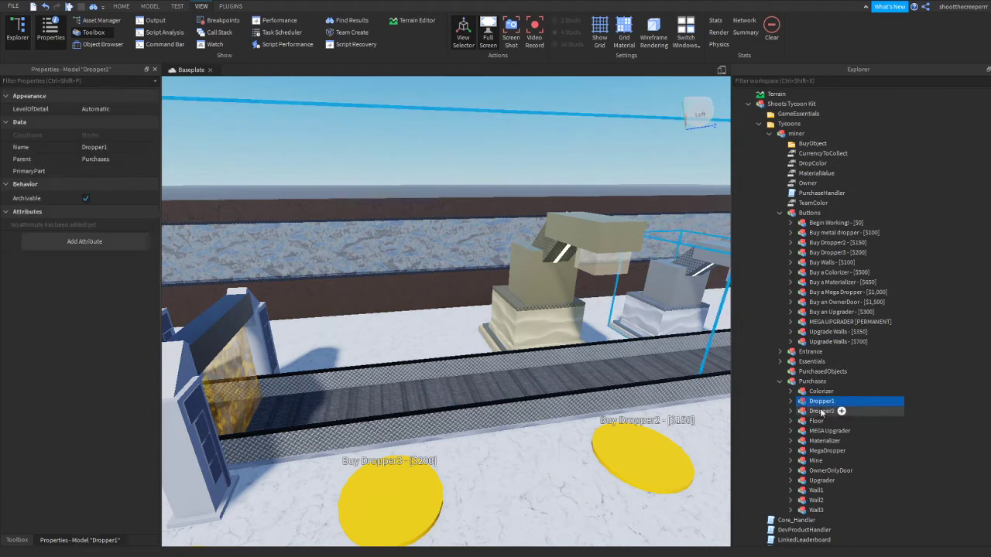
{"action": "left_click", "coordinate": [822, 411]}
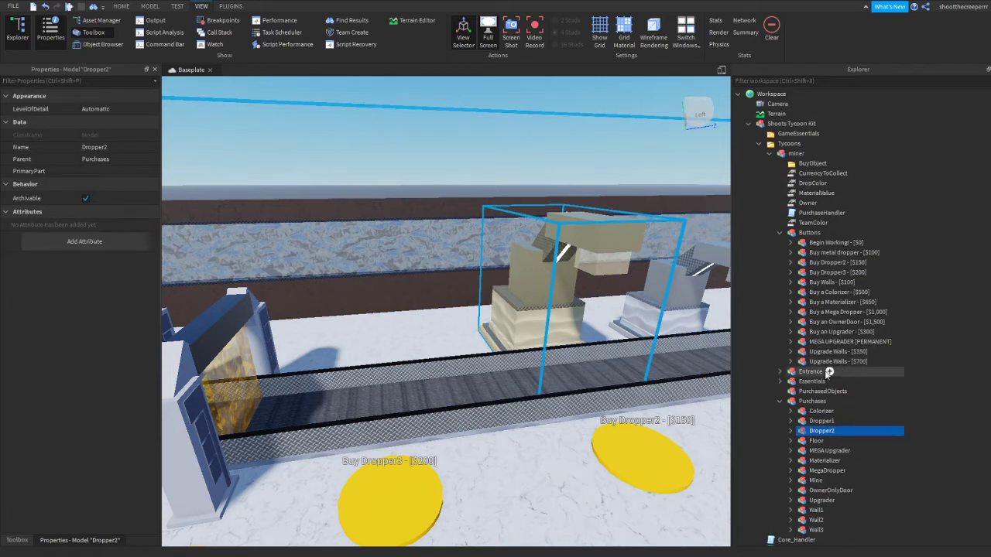
{"action": "left_click", "coordinate": [813, 232]}
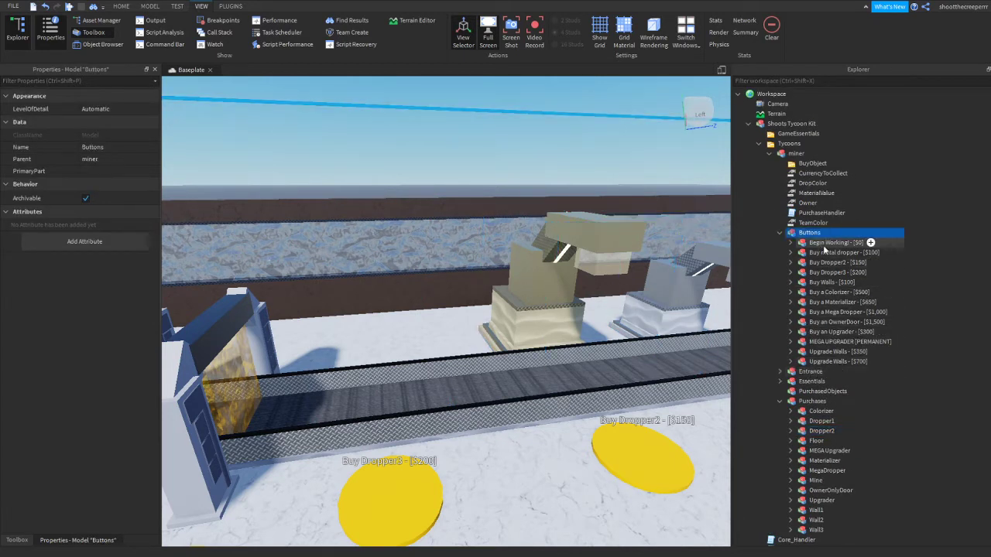
{"action": "left_click", "coordinate": [828, 252]}
{"action": "left_click", "coordinate": [830, 262]}
{"action": "left_click", "coordinate": [831, 272]}
{"action": "key", "text": "Delete"}
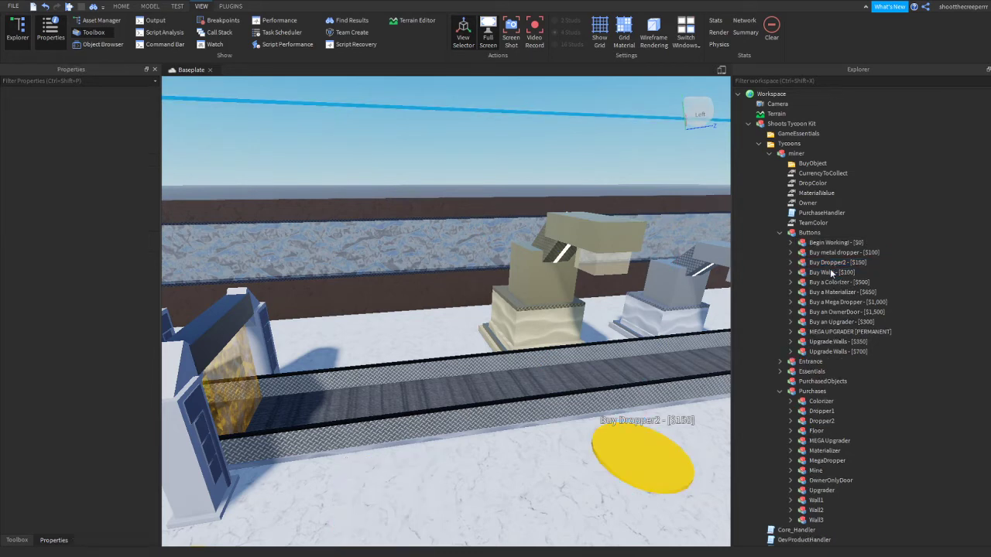
Duplicate the Dropper2 model in Purchases together with its Buy Dropper2 - [$150] button
{"action": "right_click_drag", "start_coordinate": [302, 377], "coordinate": [302, 378]}
{"action": "key", "text": "s"}
{"action": "key", "text": "a"}
{"action": "key", "text": "d"}
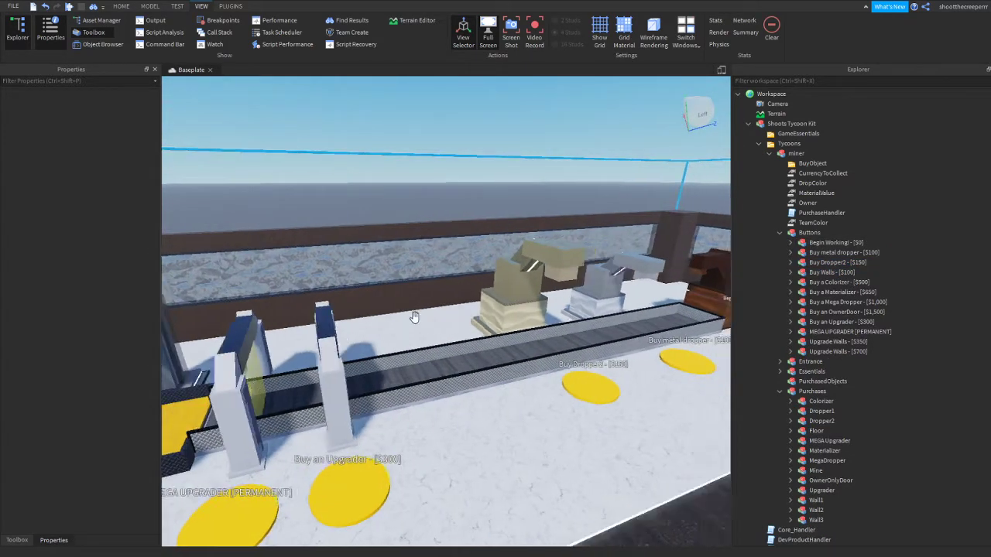
{"action": "key", "text": "d"}
{"action": "scroll", "coordinate": [789, 370], "scroll_direction": "down", "scroll_amount": 2}
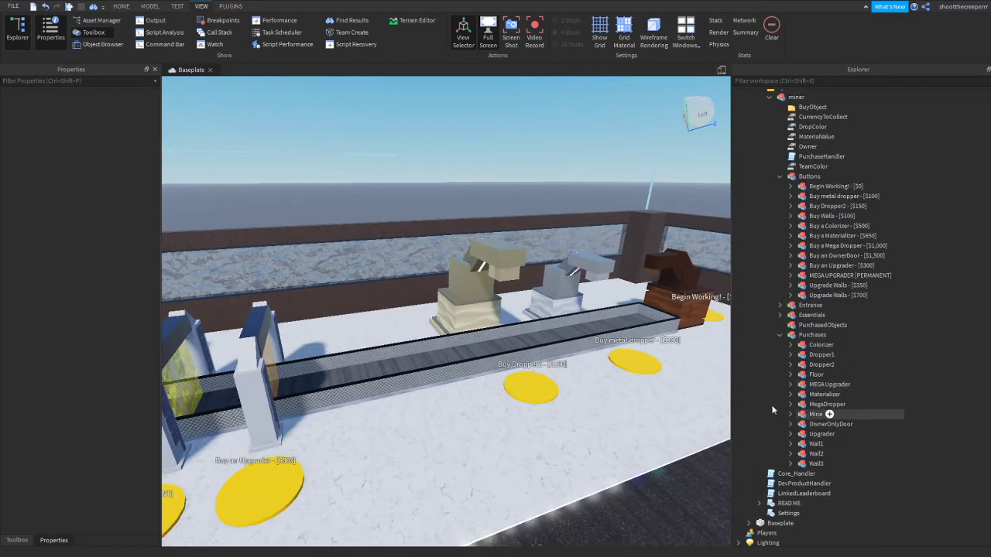
{"action": "left_click", "coordinate": [815, 415]}
{"action": "left_click", "coordinate": [820, 394]}
{"action": "left_click", "coordinate": [820, 384]}
{"action": "left_click", "coordinate": [817, 375]}
{"action": "left_click", "coordinate": [819, 365]}
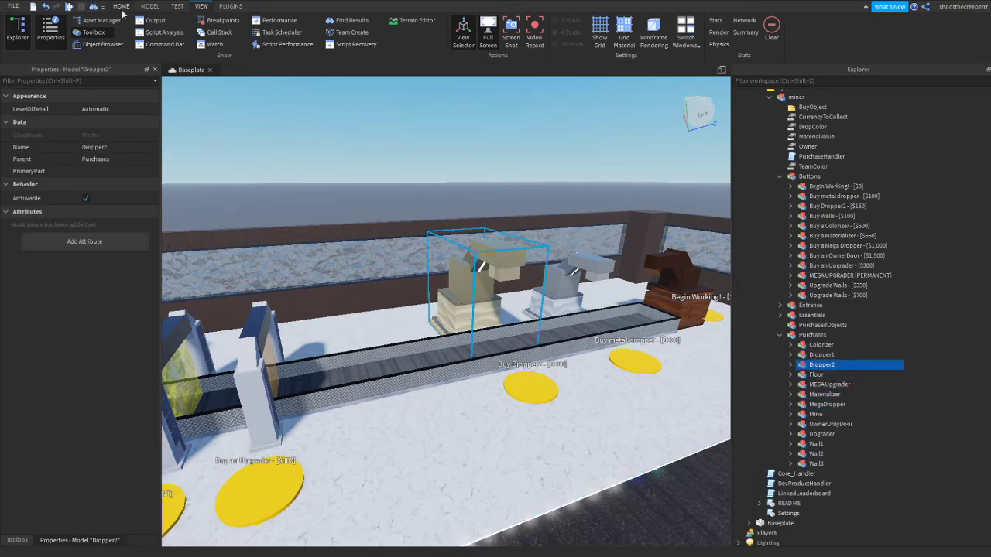
{"action": "scroll", "coordinate": [719, 358], "scroll_direction": "down", "scroll_amount": 5}
{"action": "scroll", "coordinate": [859, 314], "scroll_direction": "up", "scroll_amount": 1}
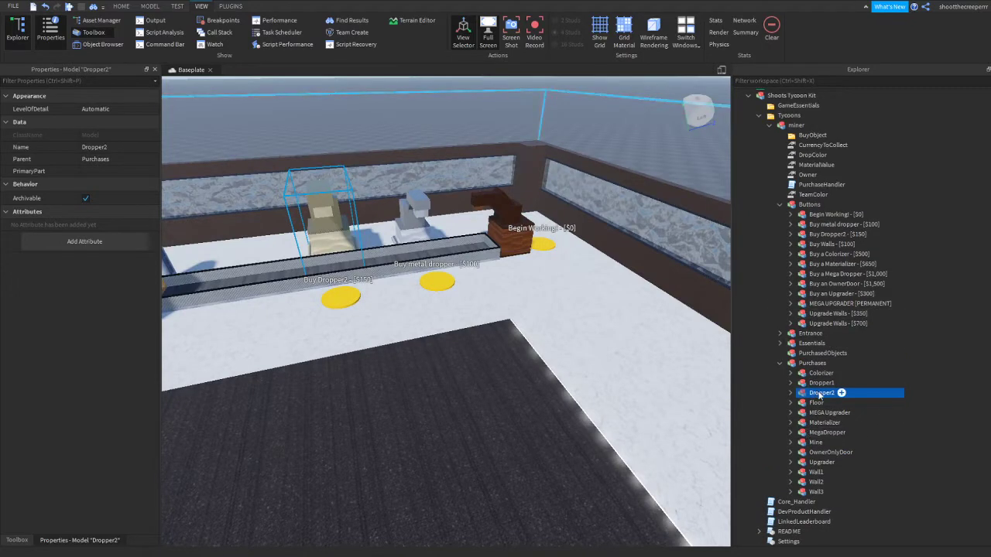
{"action": "left_click", "coordinate": [836, 233], "text": "ctrl"}
{"action": "key", "text": "f"}
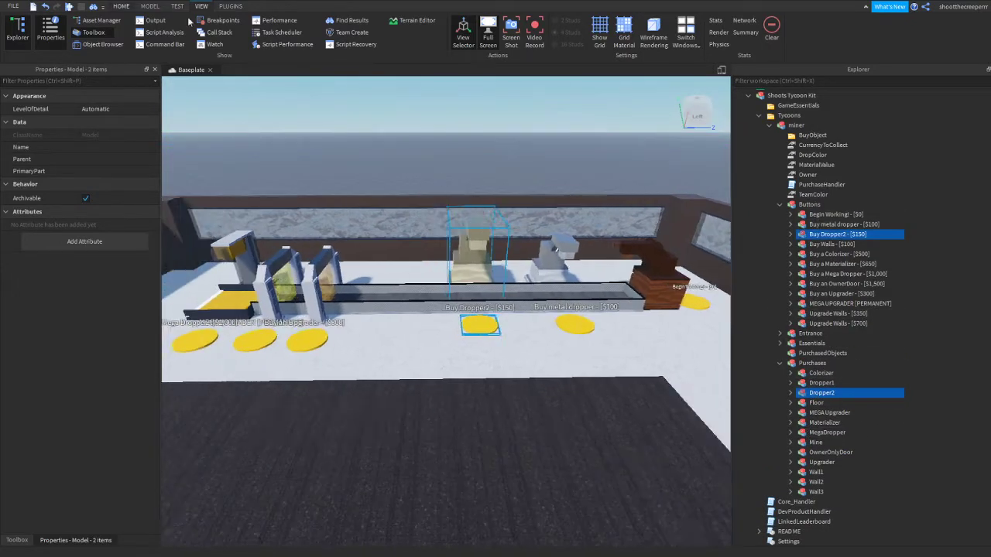
{"action": "left_click", "coordinate": [122, 7]}
{"action": "left_click", "coordinate": [34, 47]}
Move the duplicated dropper and button along the conveyor into the empty spot between the original Dropper2 and the upgrader
{"action": "left_click", "coordinate": [103, 27]}
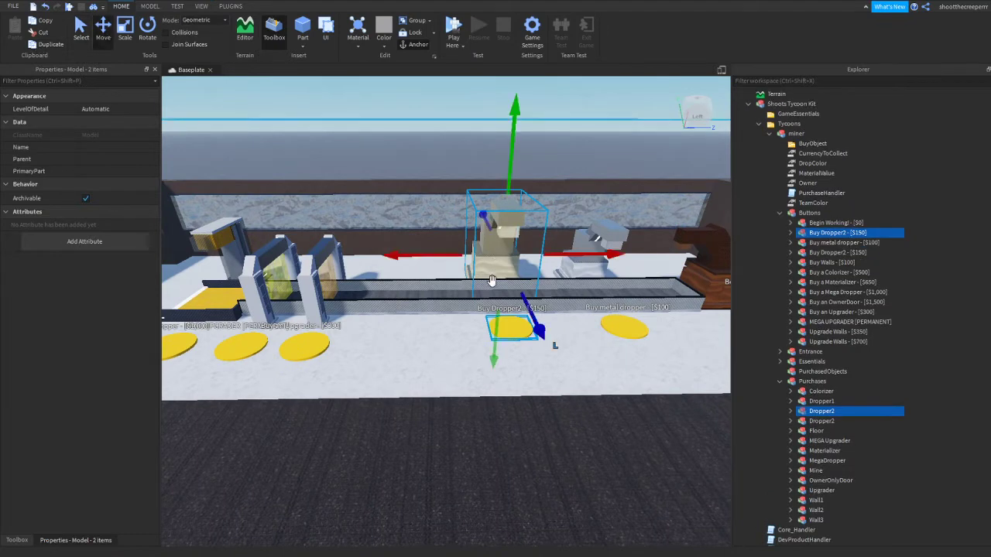
{"action": "left_click_drag", "start_coordinate": [435, 258], "coordinate": [331, 245]}
{"action": "scroll", "coordinate": [387, 263], "scroll_direction": "down", "scroll_amount": 3}
{"action": "right_click_drag", "start_coordinate": [387, 263], "coordinate": [387, 264]}
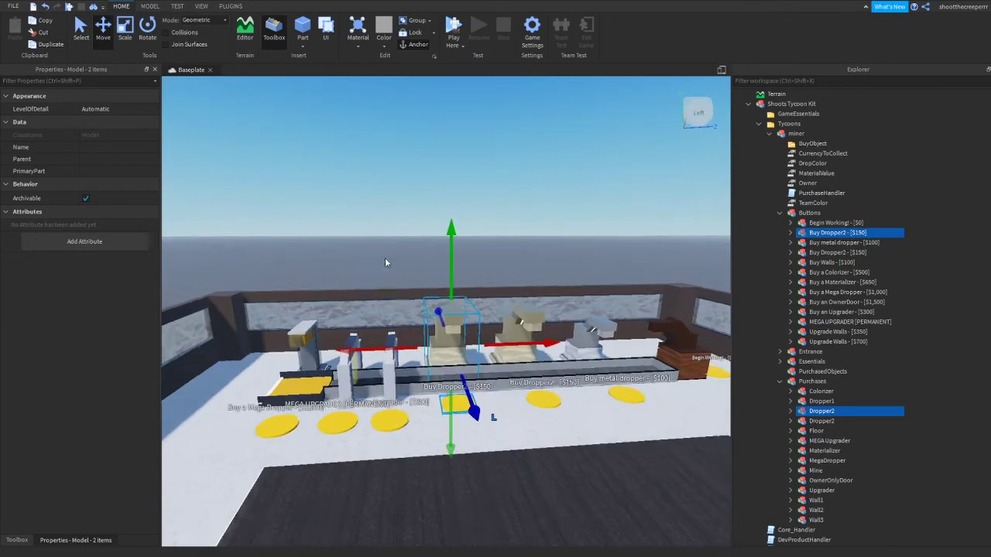
{"action": "scroll", "coordinate": [515, 284], "scroll_direction": "up", "scroll_amount": 3}
{"action": "right_click_drag", "start_coordinate": [515, 284], "coordinate": [515, 285]}
{"action": "key", "text": "w"}
{"action": "key", "text": "a"}
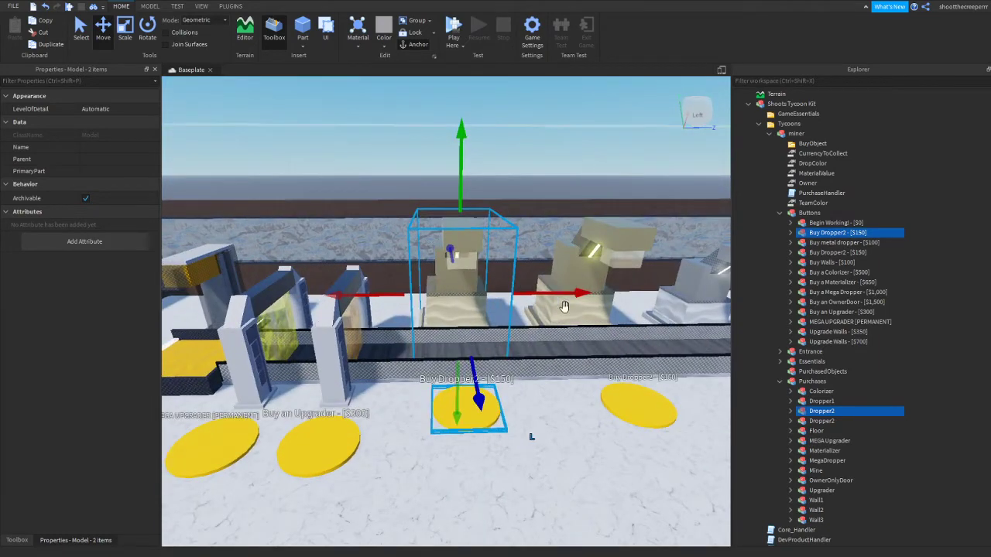
{"action": "right_click_drag", "start_coordinate": [699, 385], "coordinate": [601, 336]}
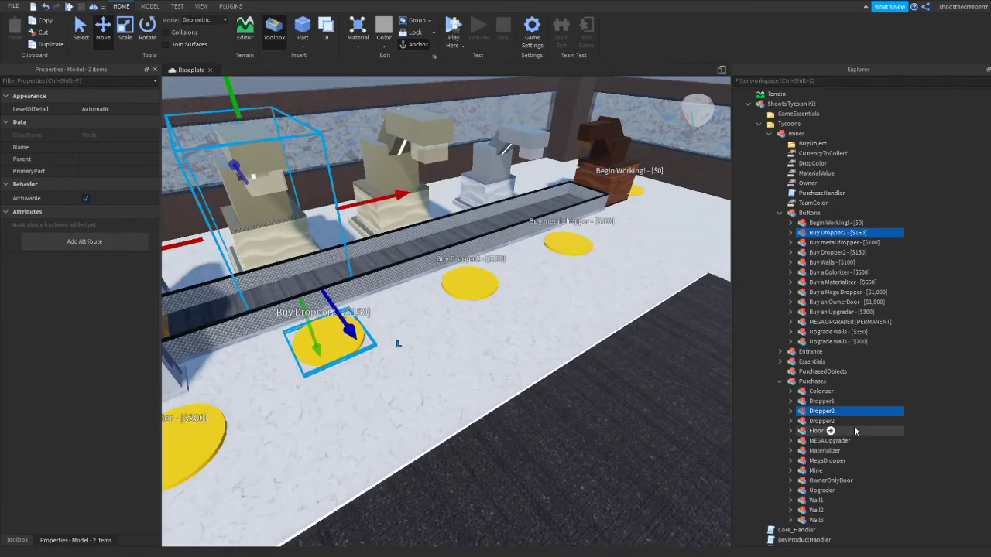
Identify the duplicated dropper among the two Dropper2 models in Purchases and rename it Dropper3
{"action": "left_click", "coordinate": [822, 410], "text": "ctrl"}
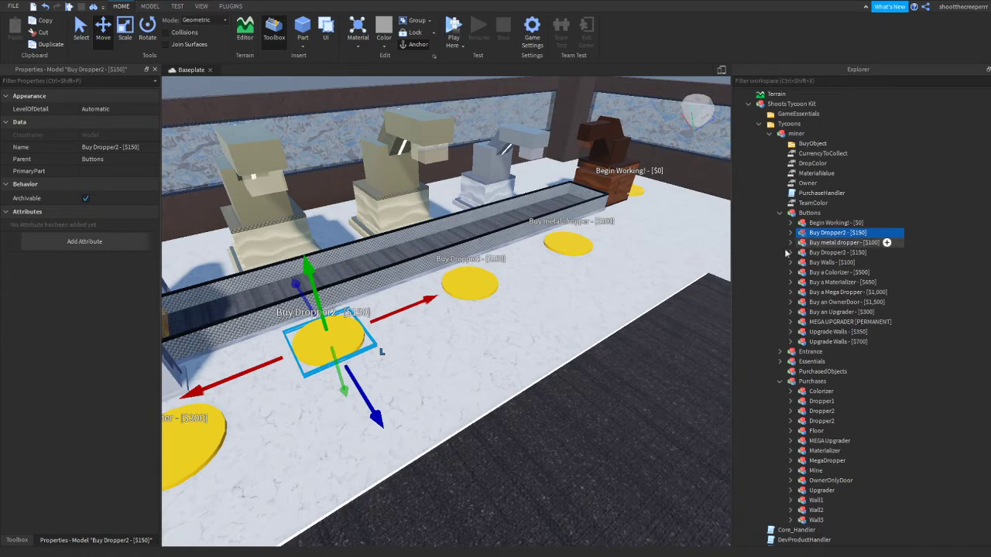
{"action": "right_click_drag", "start_coordinate": [701, 251], "coordinate": [643, 250]}
{"action": "left_click", "coordinate": [643, 250]}
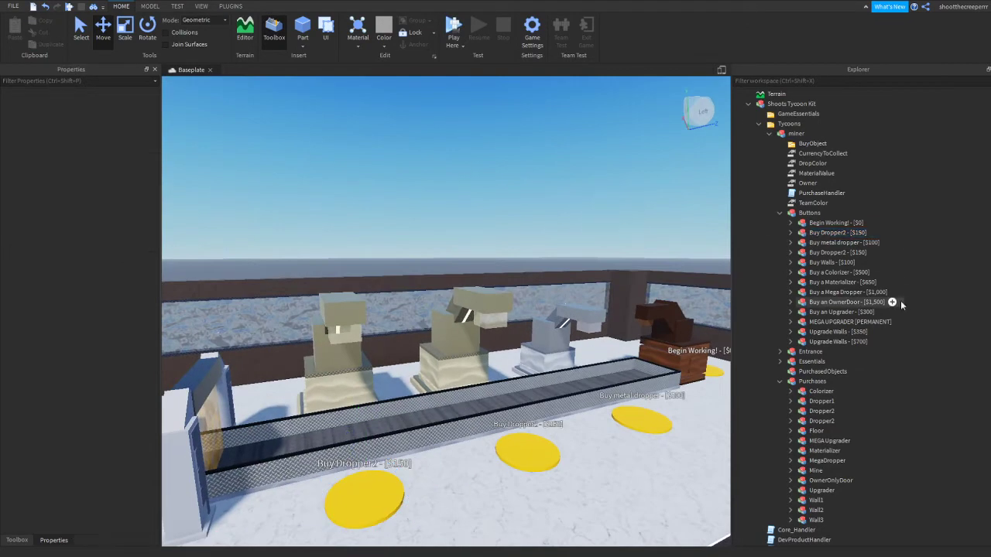
{"action": "left_click", "coordinate": [811, 234]}
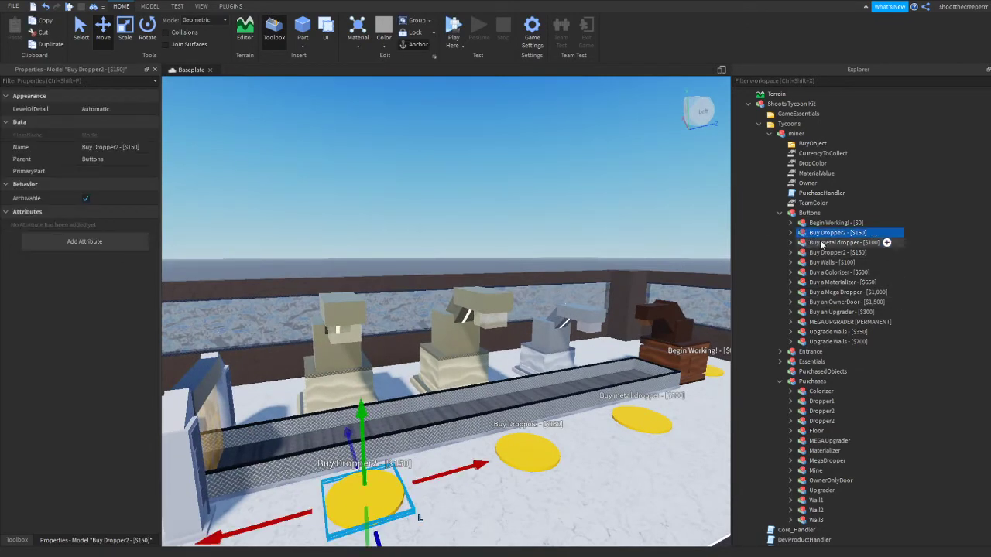
{"action": "left_click", "coordinate": [818, 421]}
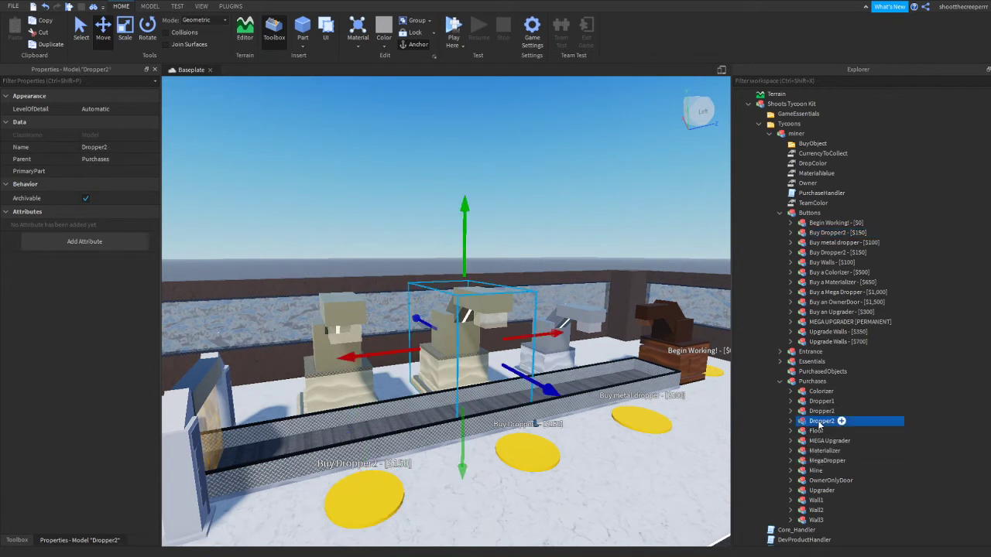
{"action": "left_click", "coordinate": [817, 411]}
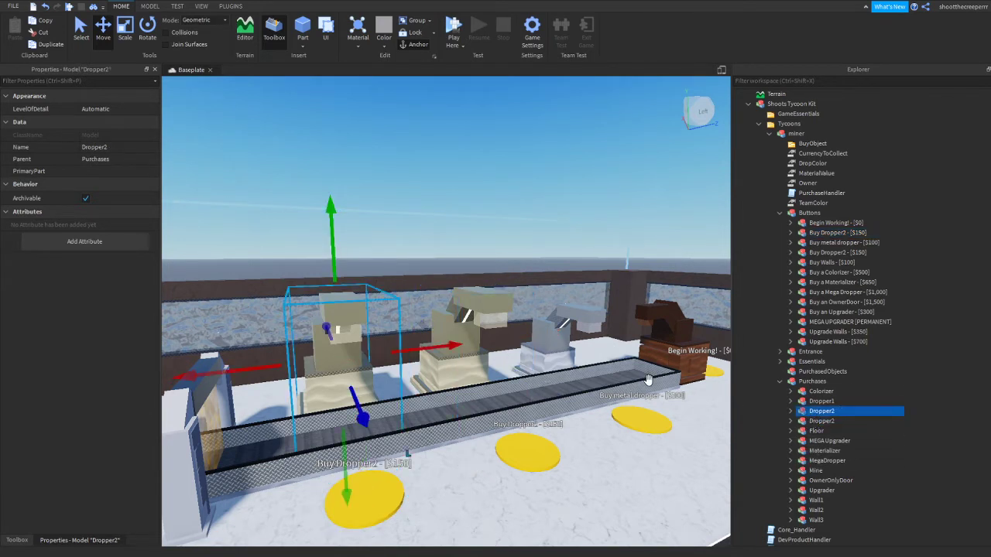
{"action": "left_click", "coordinate": [838, 411]}
{"action": "type", "text": "Dropper3"}
{"action": "key", "text": "Return"}
Rename the duplicated Buy Dropper2 button beside the new dropper as Buy Dropper TEST - [$500]
{"action": "scroll", "coordinate": [793, 418], "scroll_direction": "up", "scroll_amount": 1}
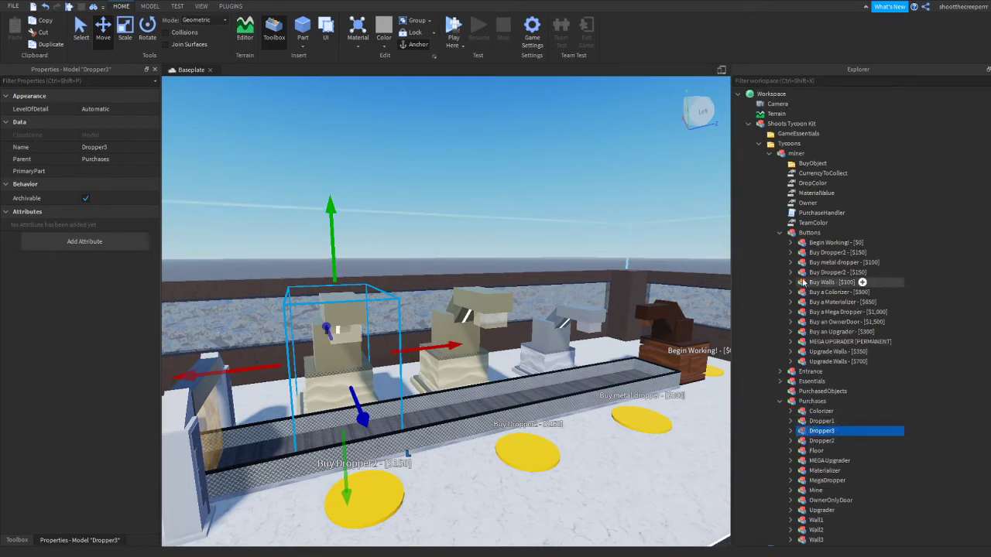
{"action": "left_click", "coordinate": [809, 253]}
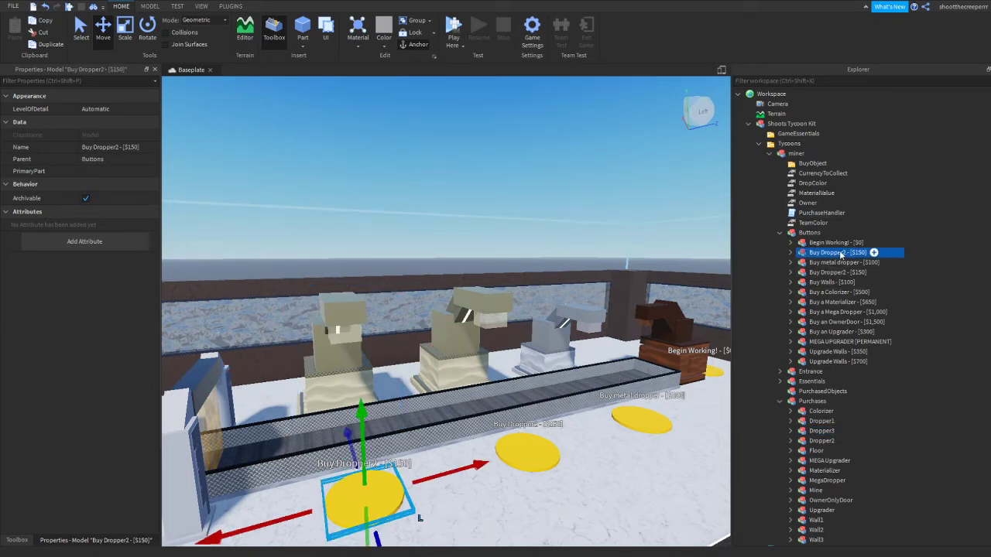
{"action": "double_click", "coordinate": [842, 253]}
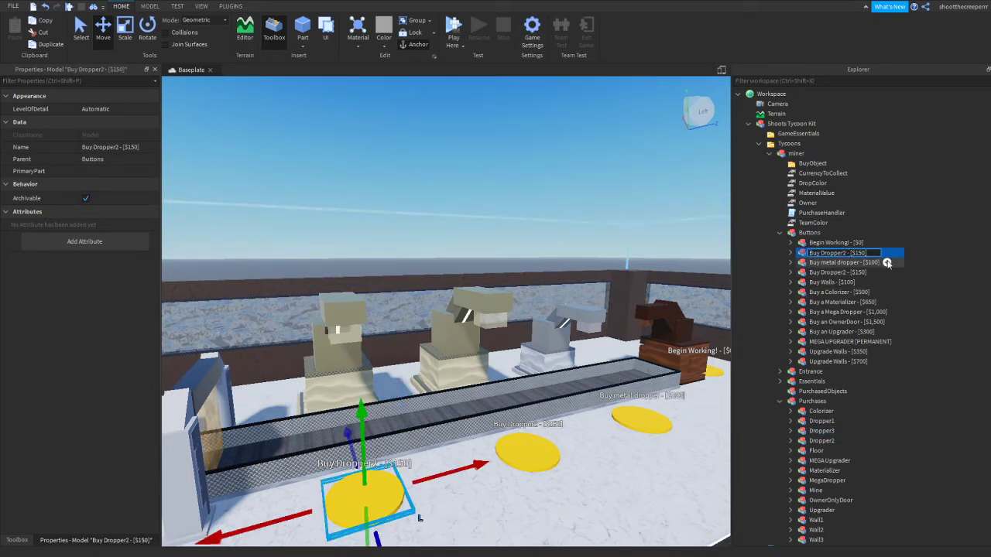
{"action": "key", "text": "BackSpace"}
{"action": "type", "text": "TEST"}
{"action": "key", "text": "Return"}
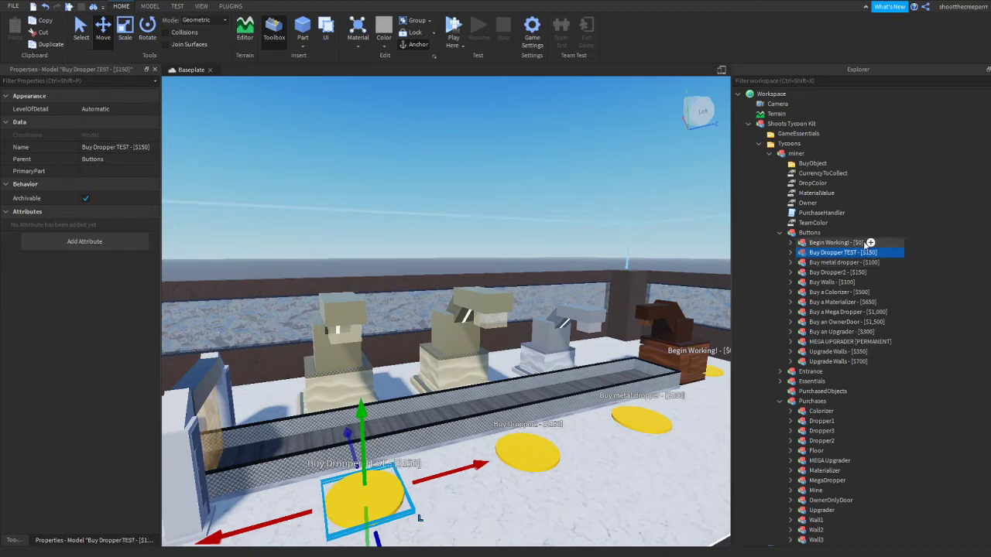
{"action": "double_click", "coordinate": [868, 253]}
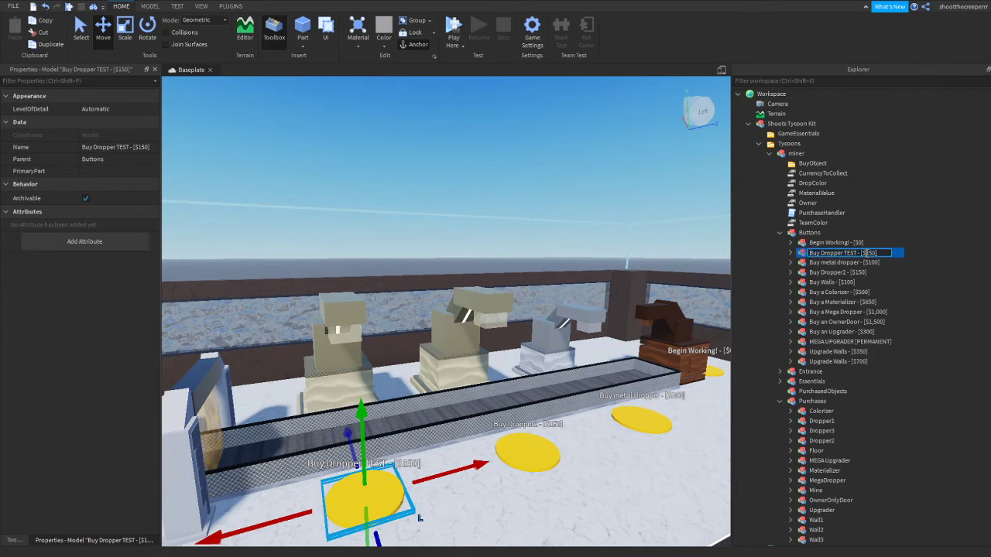
{"action": "type", "text": "500]"}
{"action": "key", "text": "Return"}
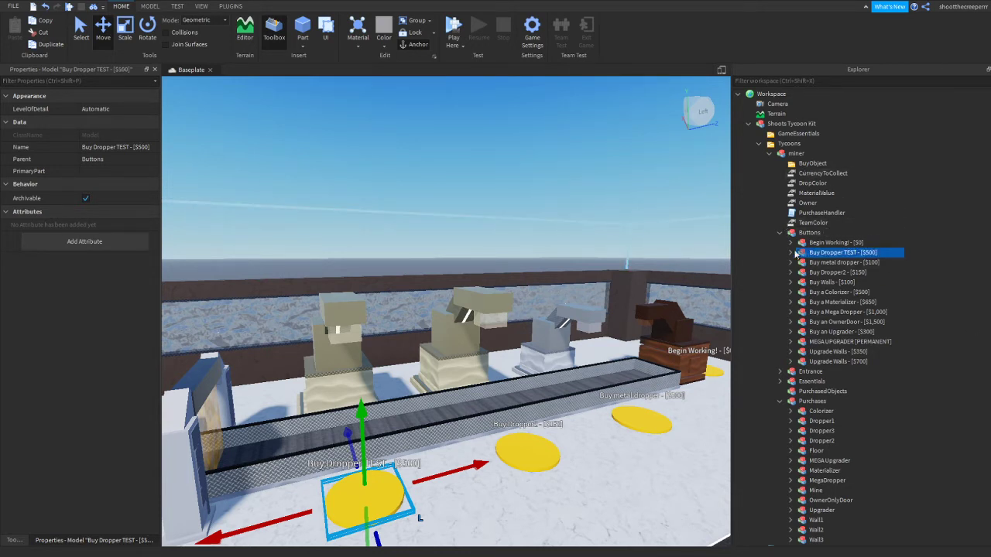
Recolour the whole Dropper3 model in Purchases hot pink
{"action": "left_click", "coordinate": [791, 253]}
{"action": "scroll", "coordinate": [890, 313], "scroll_direction": "down", "scroll_amount": 1}
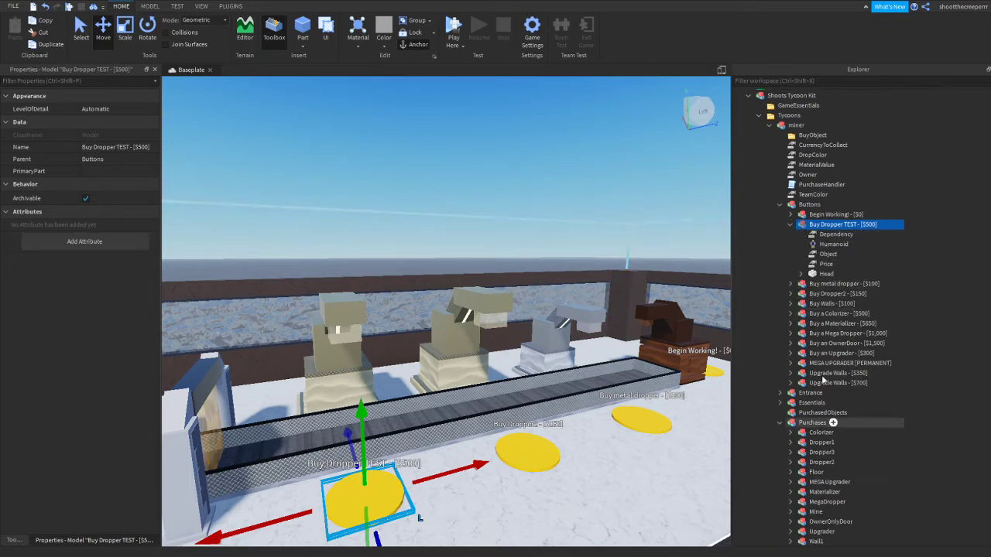
{"action": "left_click", "coordinate": [820, 453]}
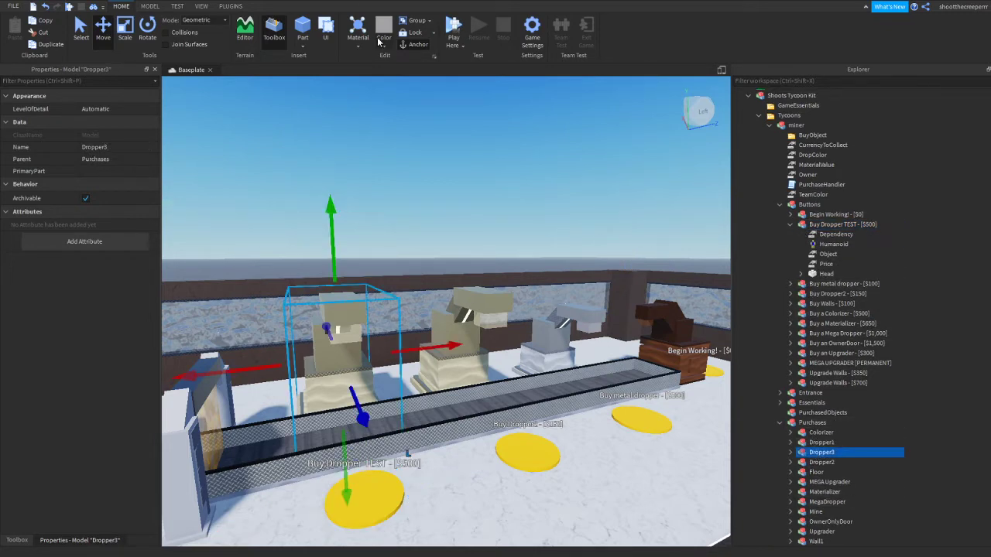
{"action": "left_click", "coordinate": [379, 42]}
{"action": "left_click", "coordinate": [521, 129]}
{"action": "right_click_drag", "start_coordinate": [522, 129], "coordinate": [432, 198]}
{"action": "right_click_drag", "start_coordinate": [527, 257], "coordinate": [527, 257]}
{"action": "scroll", "coordinate": [803, 432], "scroll_direction": "up", "scroll_amount": 1}
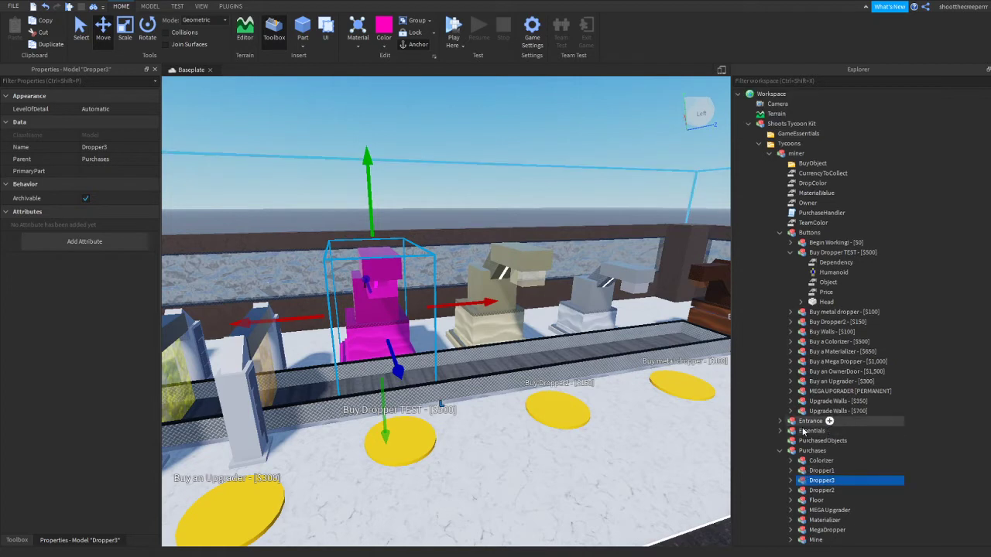
Set the Dependency value of the Buy Dropper TEST - [$500] button to Dropper2
{"action": "left_click", "coordinate": [822, 263]}
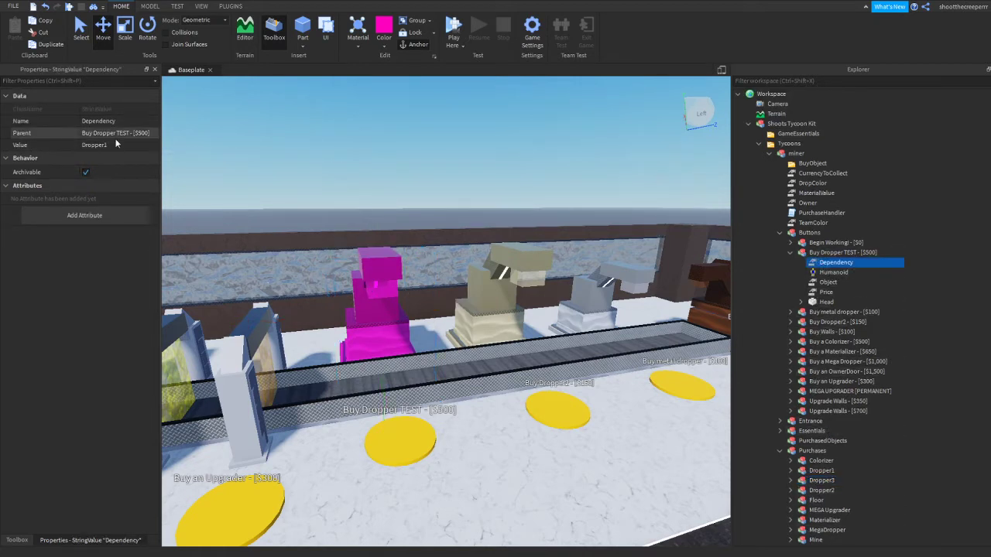
{"action": "left_click", "coordinate": [134, 145]}
{"action": "left_click", "coordinate": [113, 147]}
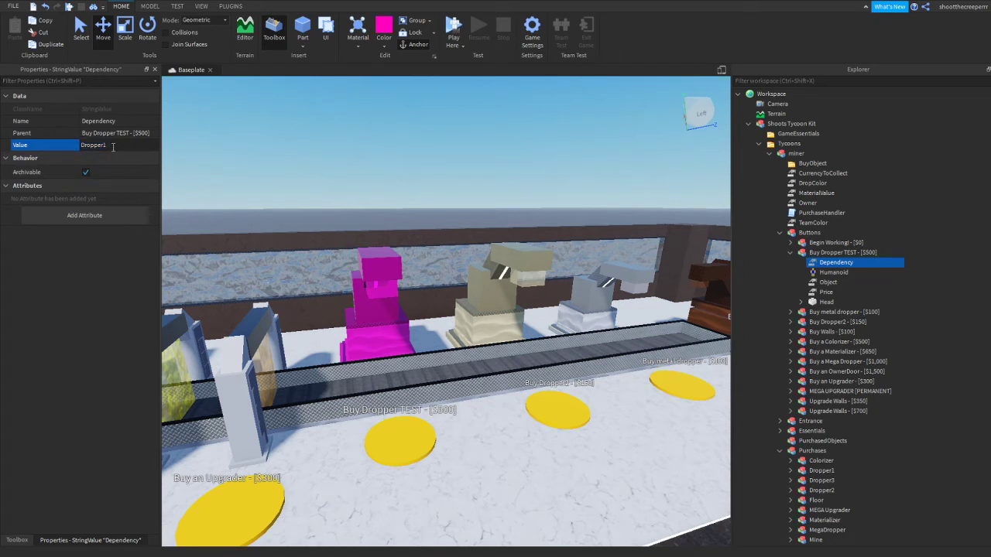
{"action": "key", "text": "BackSpace"}
{"action": "type", "text": "2"}
{"action": "key", "text": "Return"}
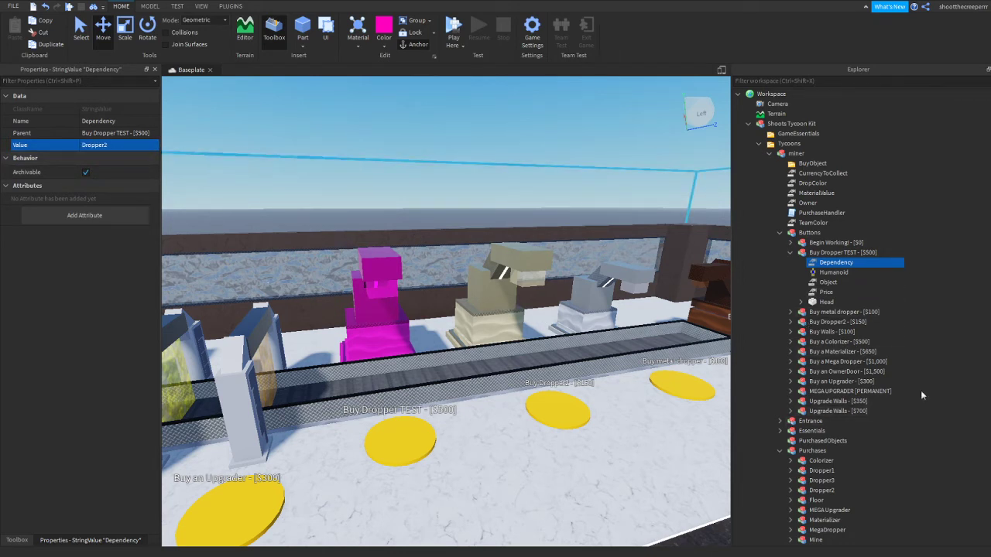
Set the Object value of the Buy Dropper TEST - [$500] button to Dropper3
{"action": "left_click", "coordinate": [825, 283]}
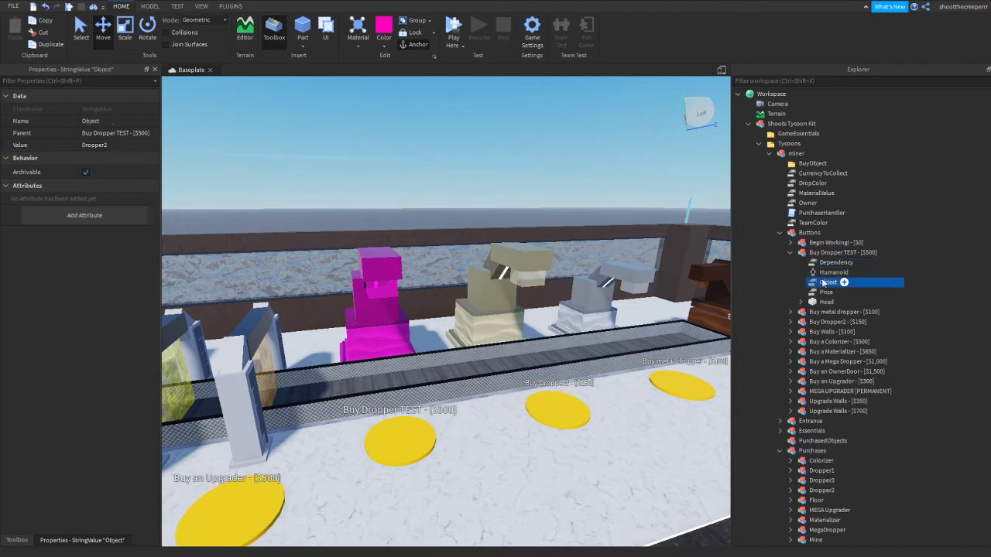
{"action": "left_click", "coordinate": [114, 145]}
{"action": "left_click", "coordinate": [115, 144]}
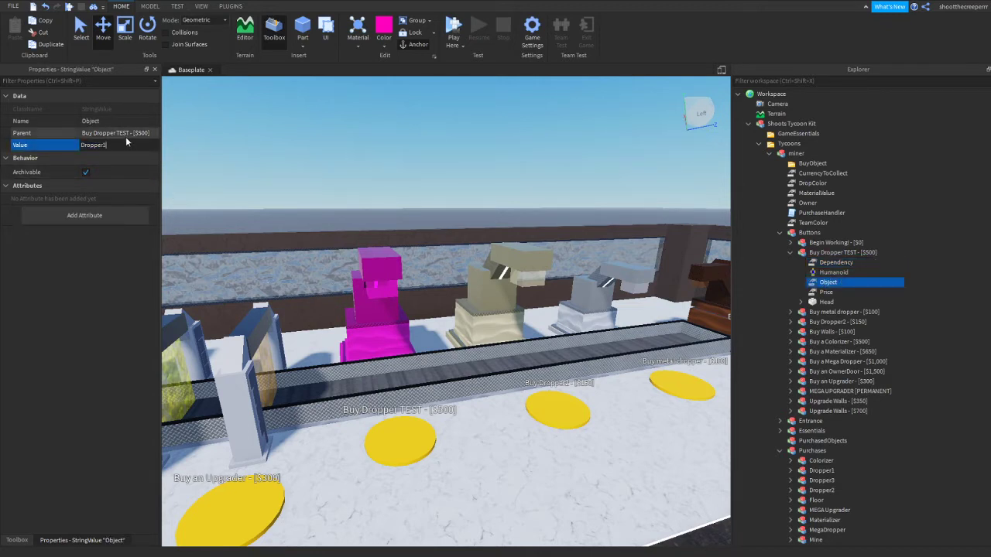
{"action": "key", "text": "Return"}
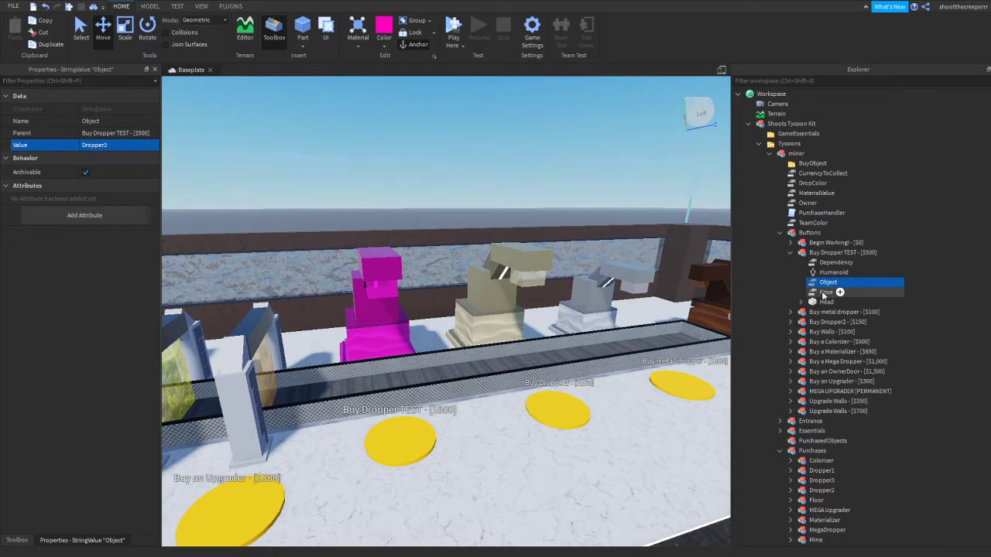
Set the Price value of the Buy Dropper TEST button to 500 and collapse the button's contents
{"action": "left_click", "coordinate": [825, 293]}
{"action": "left_click", "coordinate": [101, 144]}
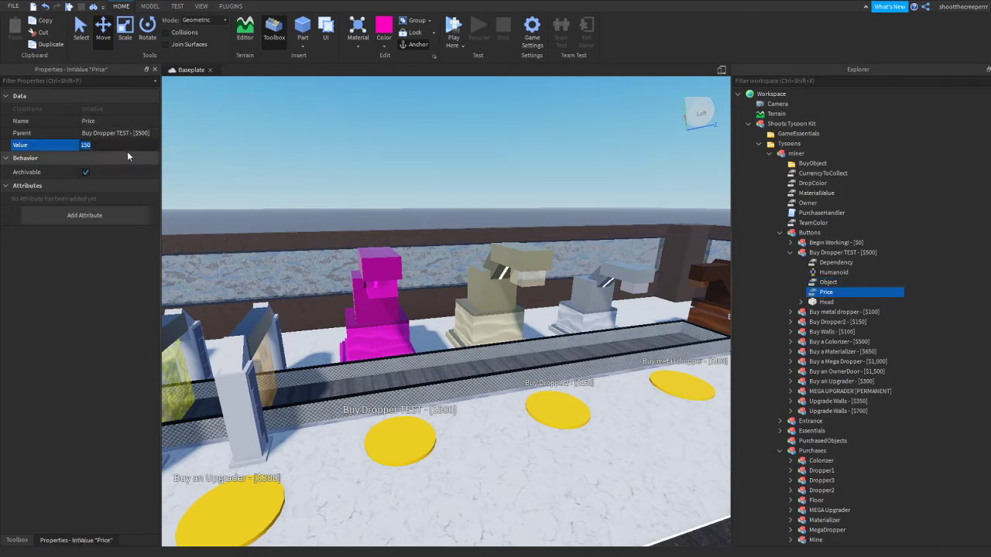
{"action": "type", "text": "500"}
{"action": "key", "text": "Return"}
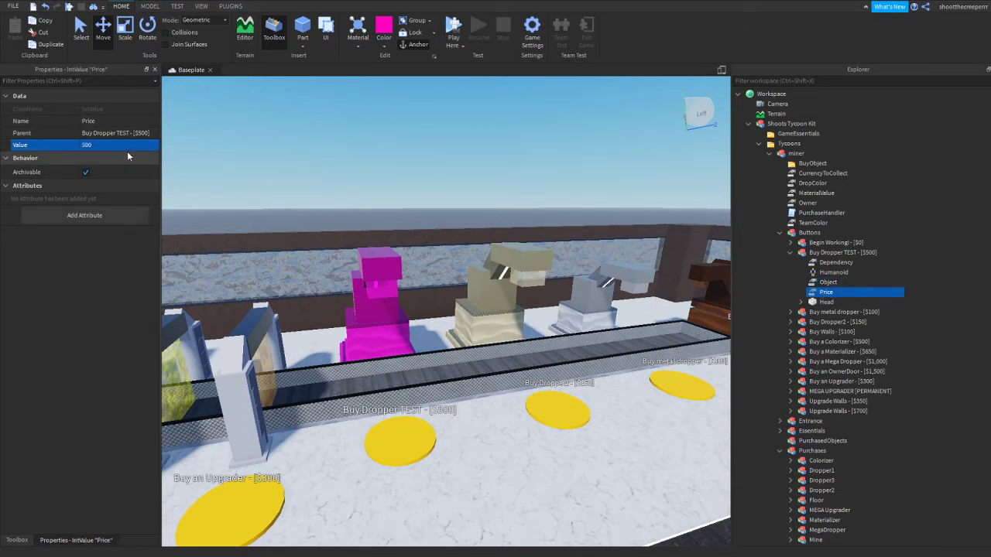
{"action": "left_click", "coordinate": [218, 152]}
{"action": "left_click", "coordinate": [790, 252]}
Inspect the parts inside the Dropper3 model in Purchases and open its DropperScript
{"action": "scroll", "coordinate": [788, 258], "scroll_direction": "down", "scroll_amount": 3}
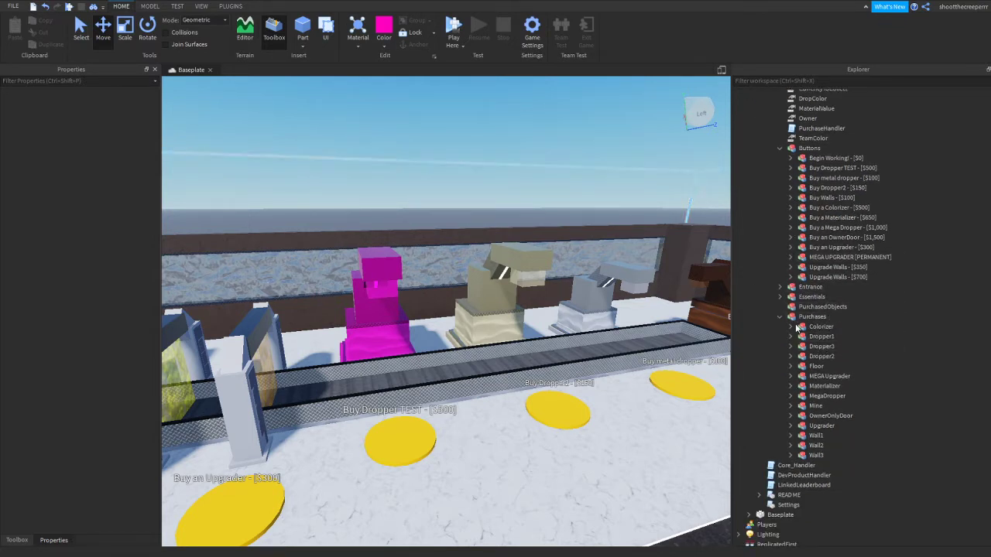
{"action": "left_click", "coordinate": [810, 357]}
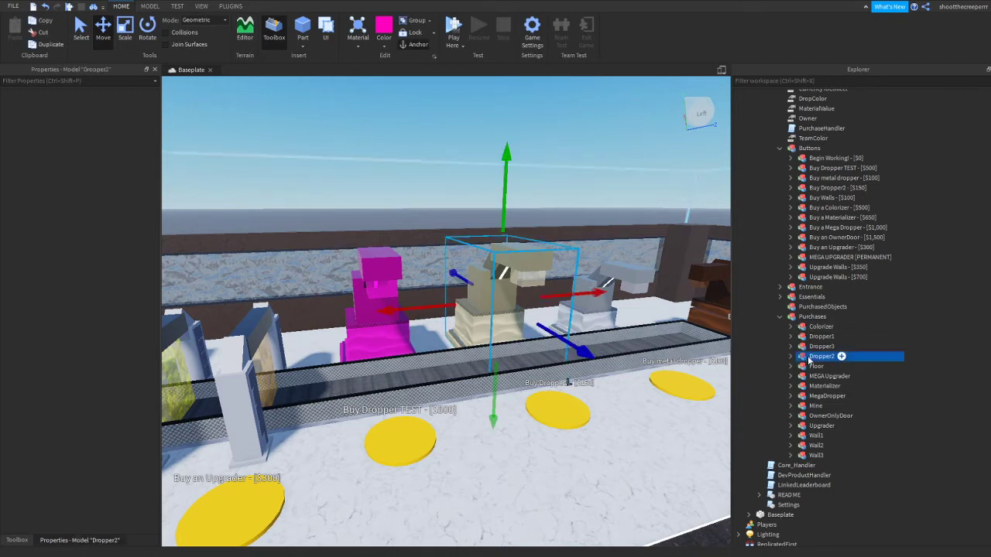
{"action": "left_click", "coordinate": [817, 346]}
{"action": "left_click", "coordinate": [791, 346]}
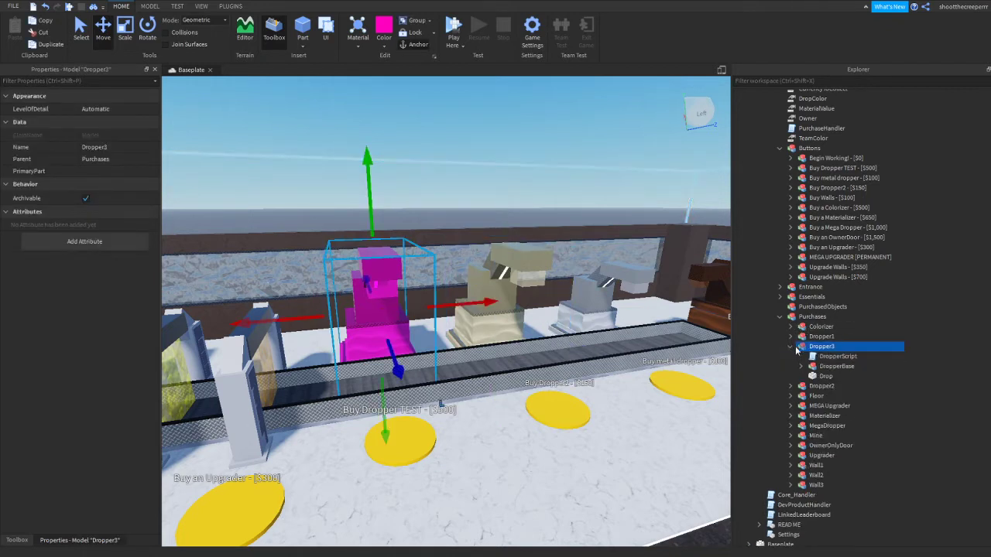
{"action": "left_click", "coordinate": [836, 356]}
{"action": "left_click", "coordinate": [835, 366]}
{"action": "left_click", "coordinate": [825, 376]}
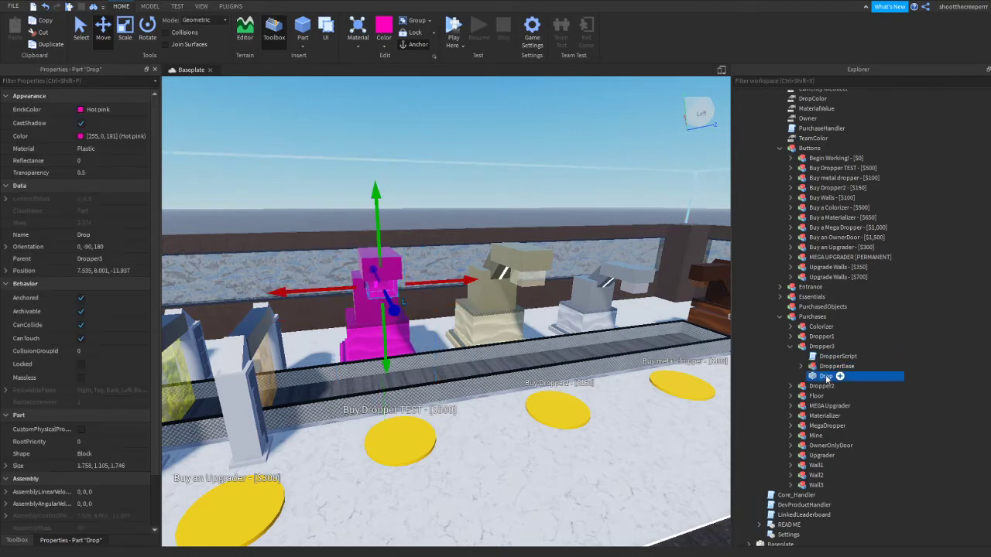
{"action": "left_click", "coordinate": [826, 367]}
{"action": "double_click", "coordinate": [822, 358]}
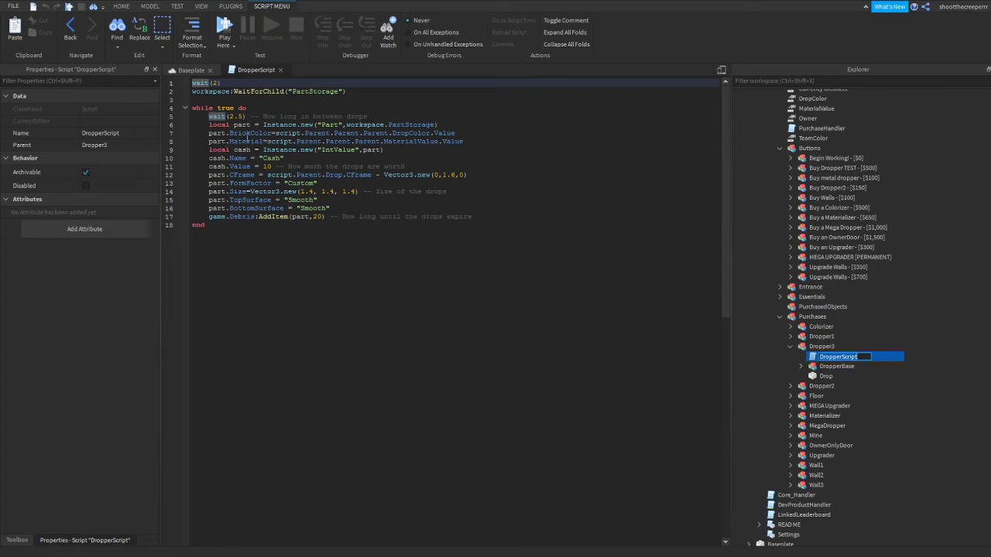
Examine the script's settings for initial wait, drop interval, cash worth, drop size and drop expiry
{"action": "left_click_drag", "start_coordinate": [227, 116], "coordinate": [239, 116]}
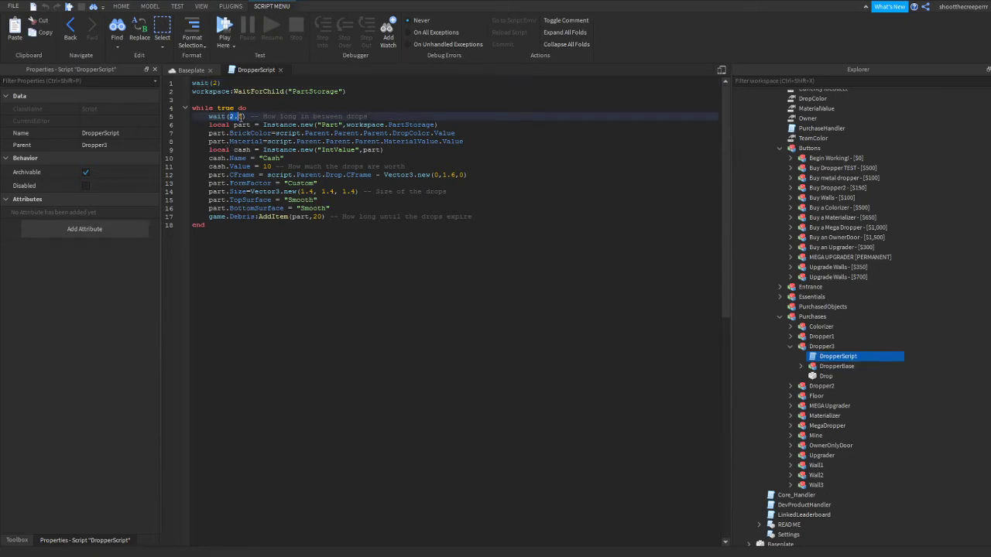
{"action": "left_click_drag", "start_coordinate": [218, 83], "coordinate": [214, 83]}
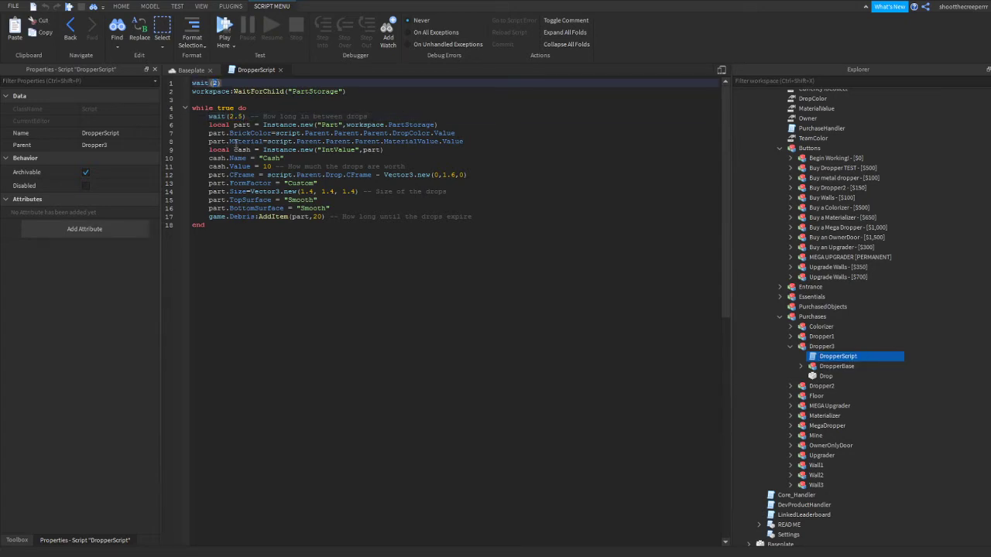
{"action": "double_click", "coordinate": [267, 166]}
{"action": "left_click_drag", "start_coordinate": [301, 191], "coordinate": [345, 191]}
{"action": "left_click", "coordinate": [353, 242]}
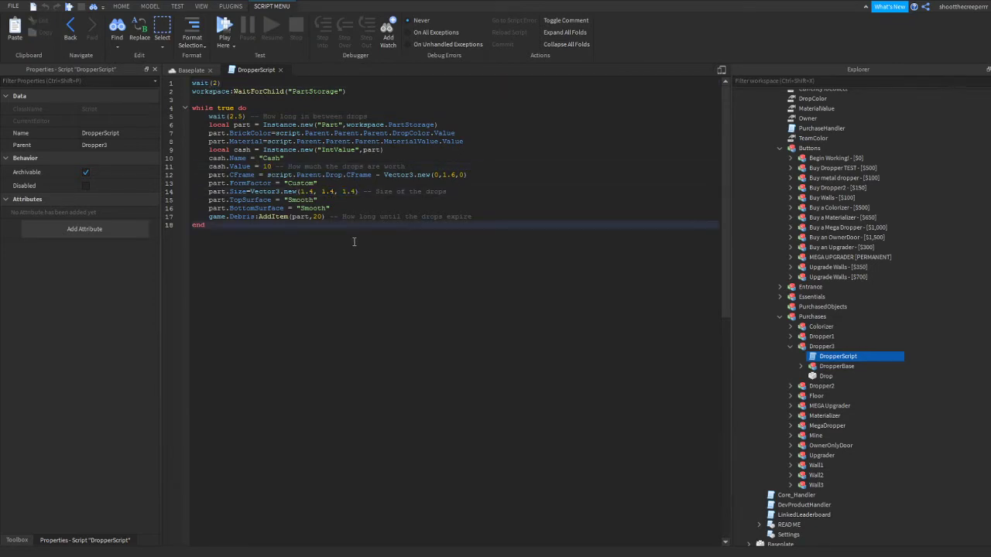
{"action": "left_click", "coordinate": [323, 216]}
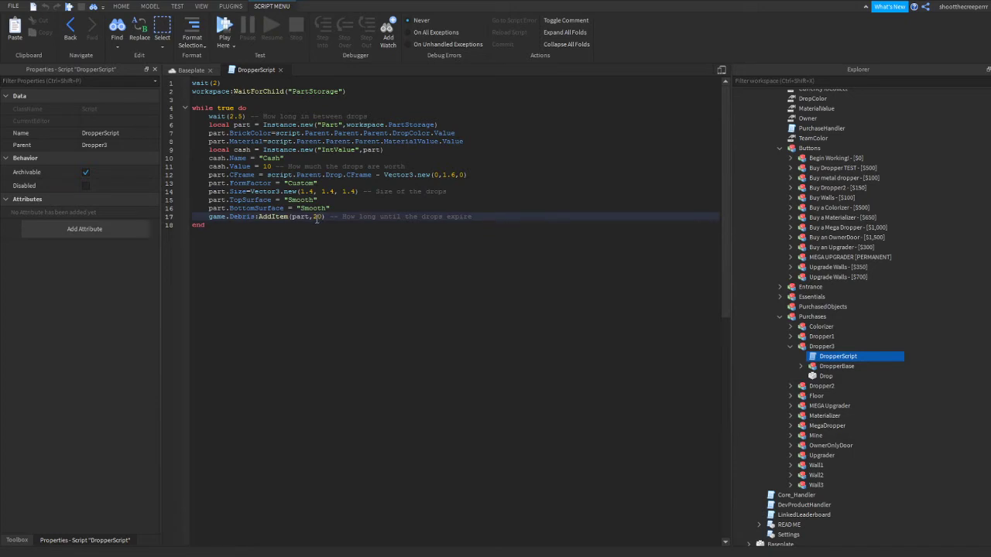
{"action": "left_click", "coordinate": [318, 224]}
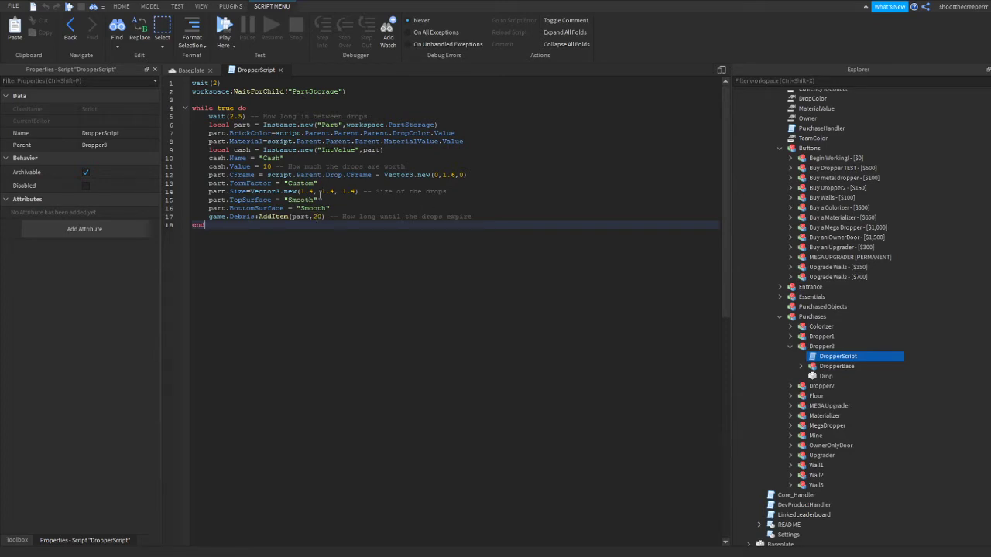
{"action": "double_click", "coordinate": [216, 83]}
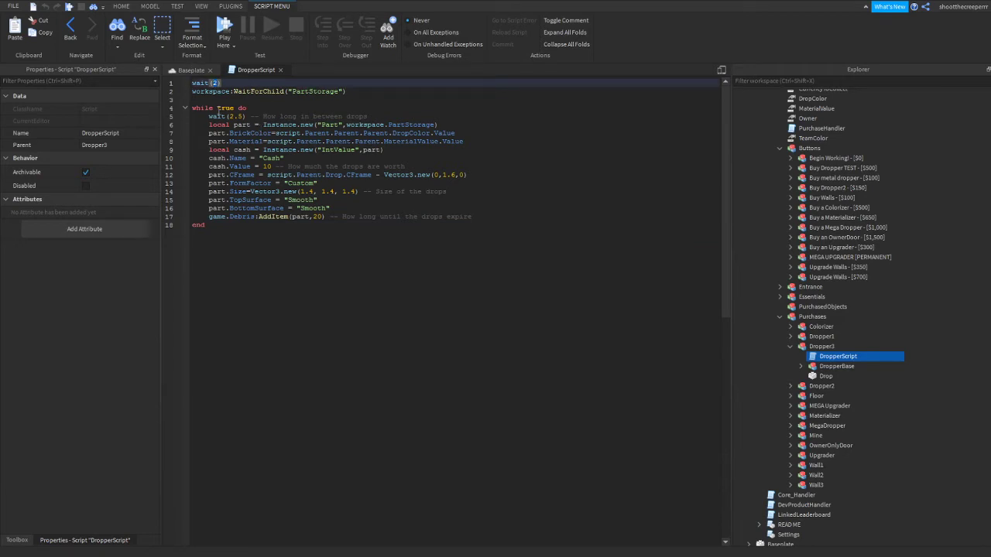
Set the wait between drops to 1 and the cash value of each drop to 100
{"action": "double_click", "coordinate": [231, 116]}
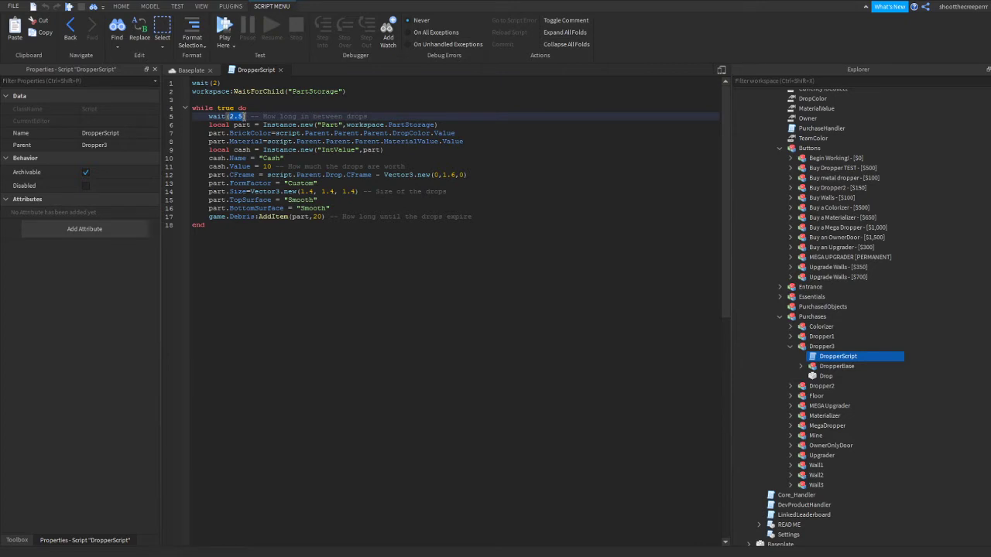
{"action": "type", "text": "1"}
{"action": "left_click", "coordinate": [271, 167]}
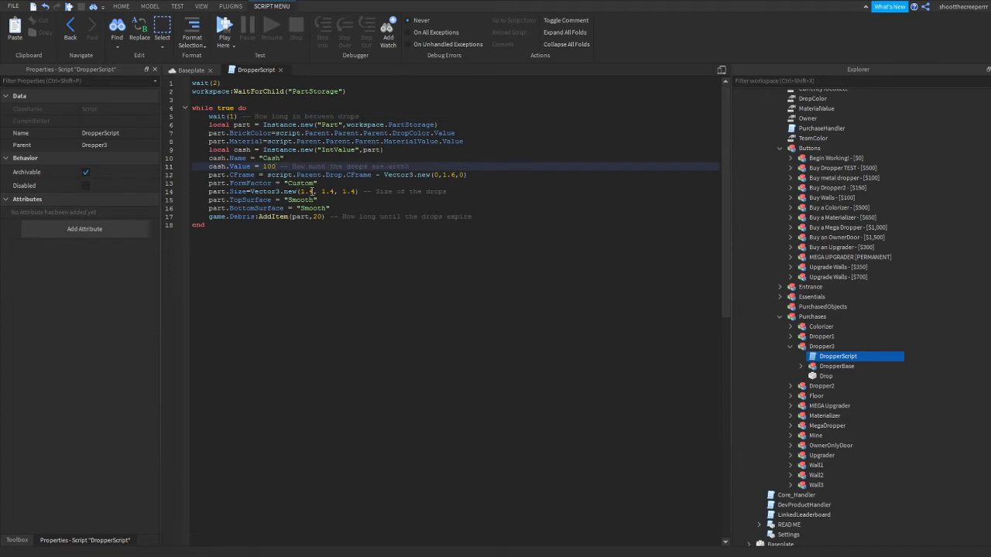
Set the drop size vector in the script to 2, 2, 2.5
{"action": "double_click", "coordinate": [310, 191]}
{"action": "type", "text": "2"}
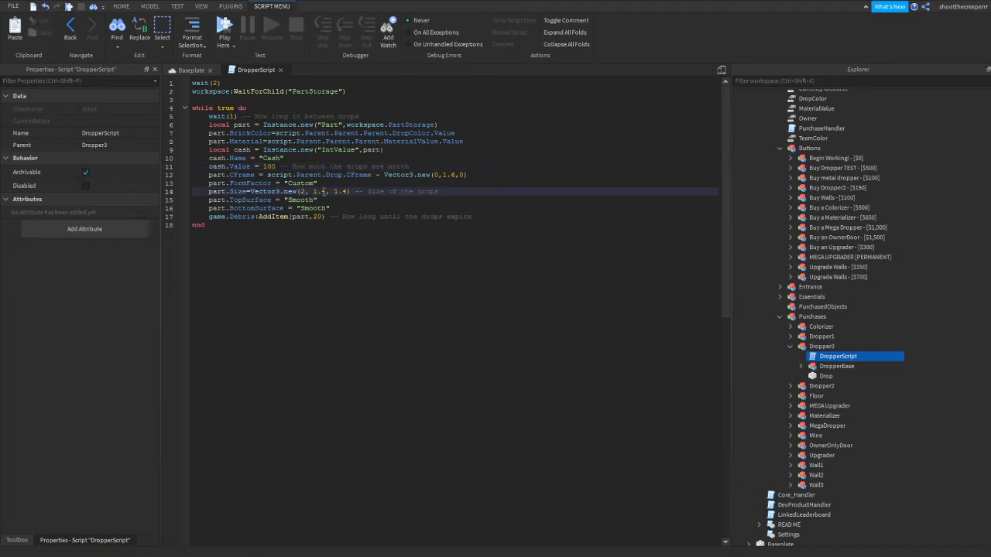
{"action": "double_click", "coordinate": [321, 191]}
{"action": "type", "text": "2"}
{"action": "double_click", "coordinate": [331, 191]}
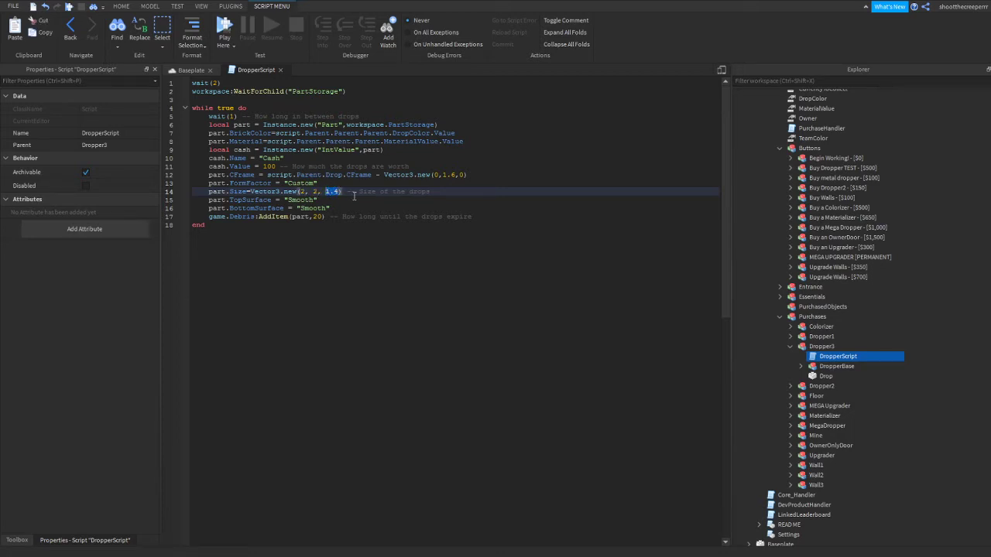
{"action": "type", "text": "2.5"}
Check the drop expiry line and close the DropperScript to return to the tycoon scene
{"action": "left_click", "coordinate": [325, 217]}
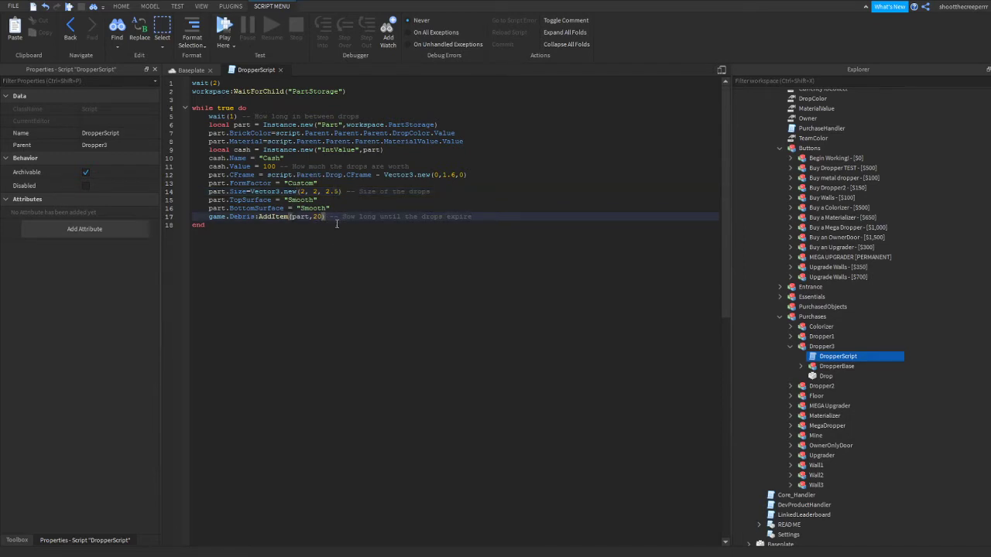
{"action": "left_click", "coordinate": [336, 226]}
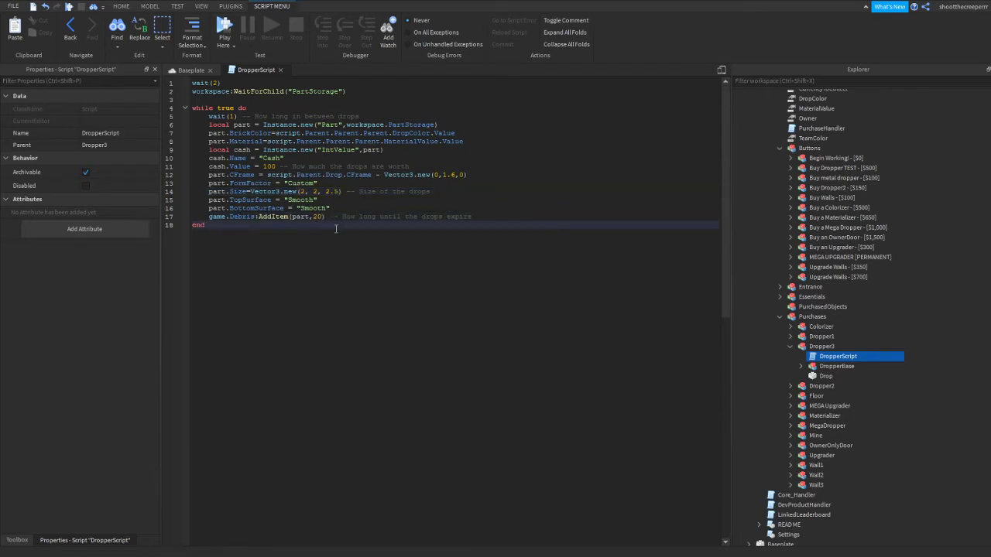
{"action": "left_click", "coordinate": [280, 70]}
{"action": "scroll", "coordinate": [664, 442], "scroll_direction": "up", "scroll_amount": 3}
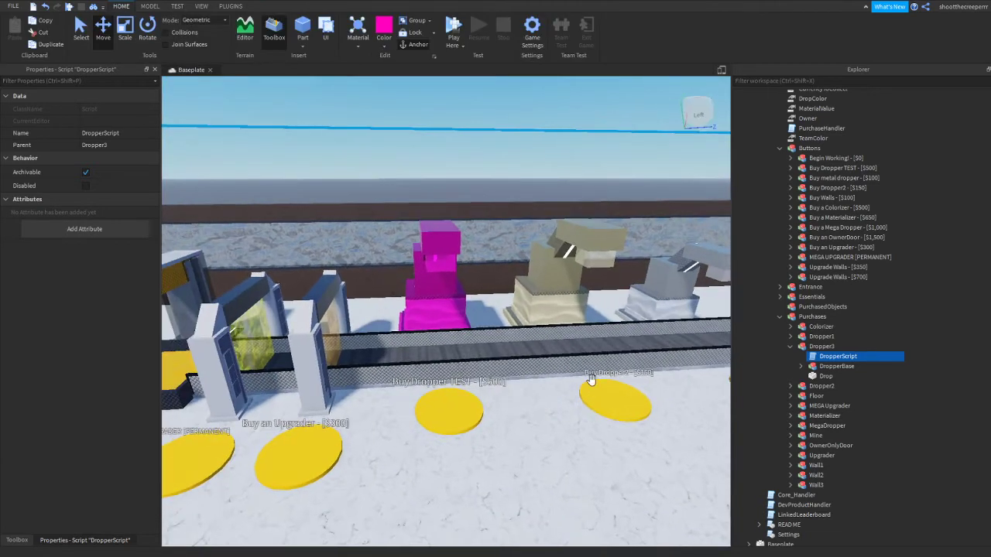
Open the script inside the Upgrader model in the Purchases group
{"action": "left_click", "coordinate": [809, 465]}
{"action": "left_click", "coordinate": [808, 456]}
{"action": "right_click_drag", "start_coordinate": [647, 421], "coordinate": [630, 421]}
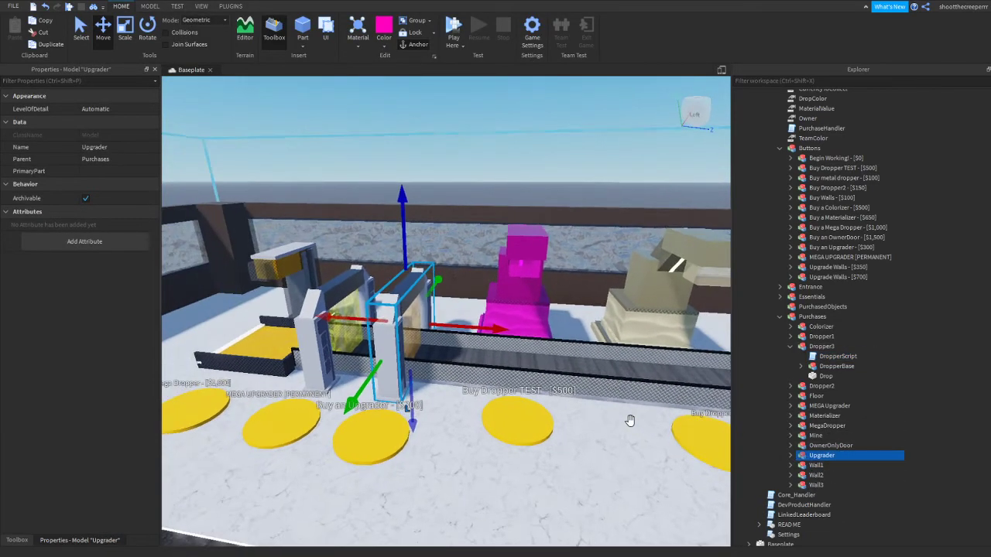
{"action": "left_click", "coordinate": [791, 456]}
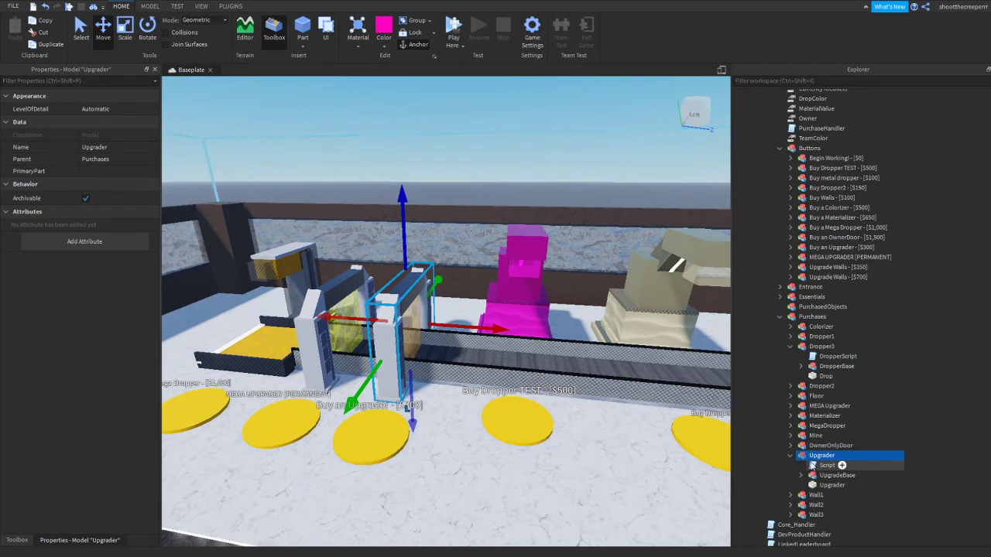
{"action": "double_click", "coordinate": [811, 466]}
Change the Upgrader's cash formula to multiply the drop value by 500 and close the script
{"action": "double_click", "coordinate": [377, 99]}
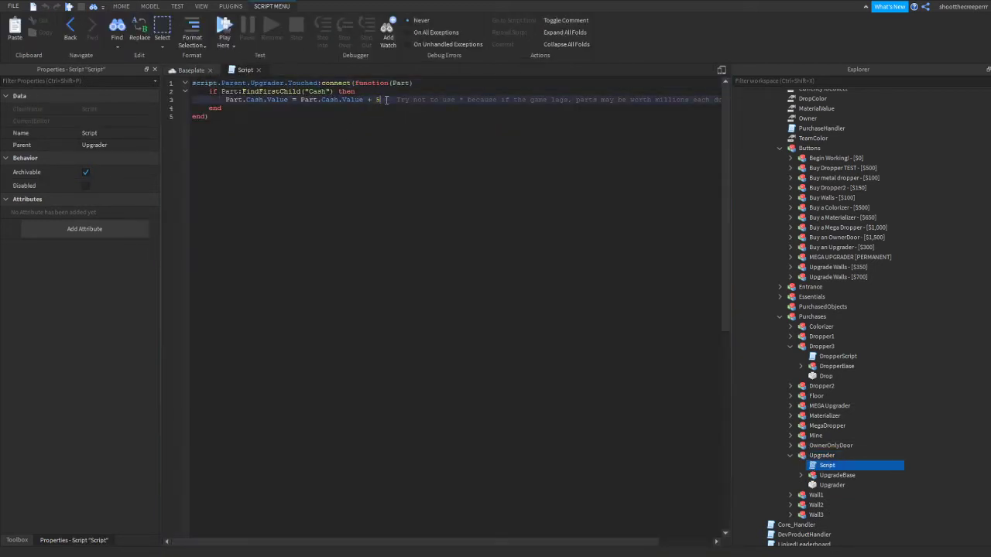
{"action": "type", "text": "0"}
{"action": "key", "text": "BackSpace"}
{"action": "type", "text": "*"}
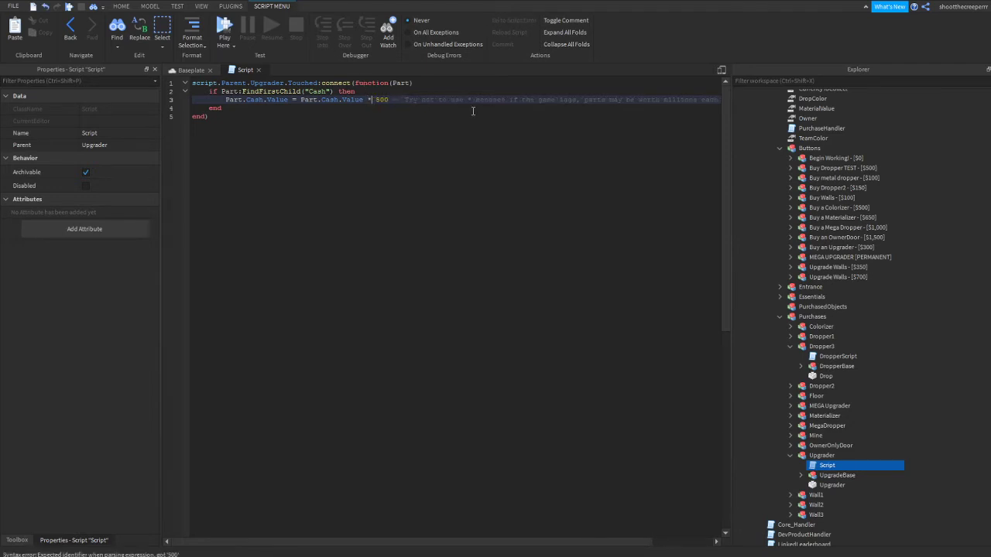
{"action": "left_click", "coordinate": [456, 120]}
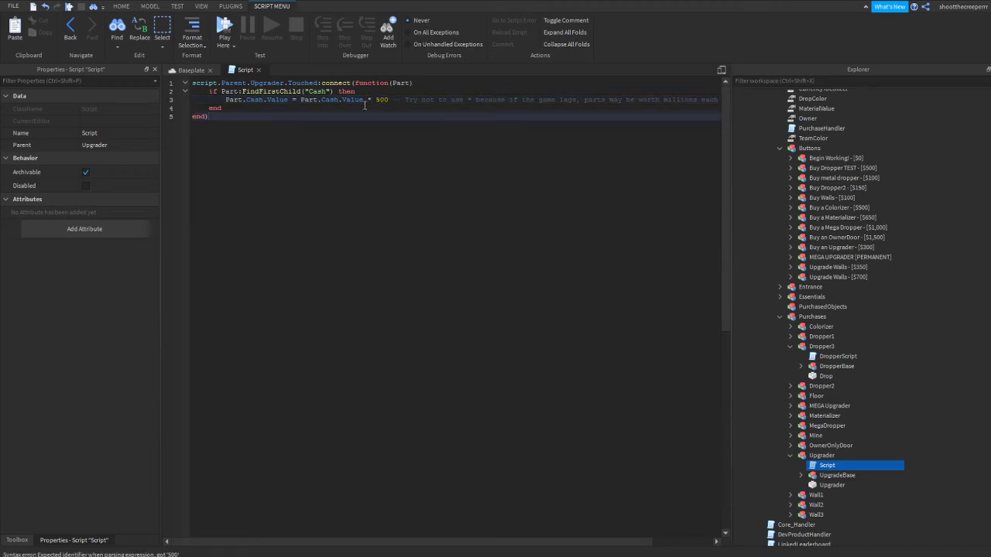
{"action": "left_click", "coordinate": [259, 70]}
Look over the tycoon's droppers in the scene and collapse the Upgrader model in the Explorer
{"action": "right_click_drag", "start_coordinate": [329, 139], "coordinate": [330, 139]}
{"action": "key", "text": "w"}
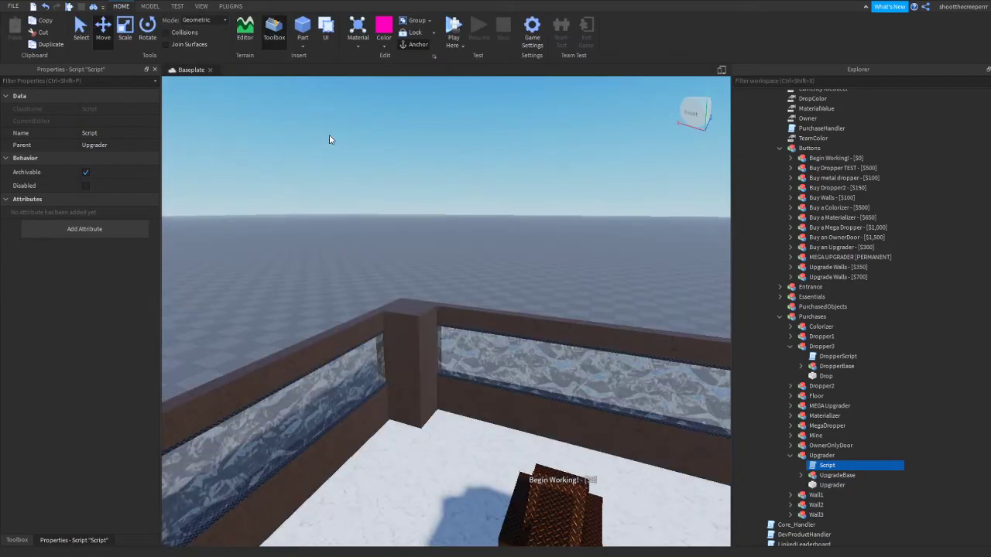
{"action": "right_click_drag", "start_coordinate": [397, 190], "coordinate": [401, 192]}
{"action": "scroll", "coordinate": [851, 465], "scroll_direction": "down", "scroll_amount": 1}
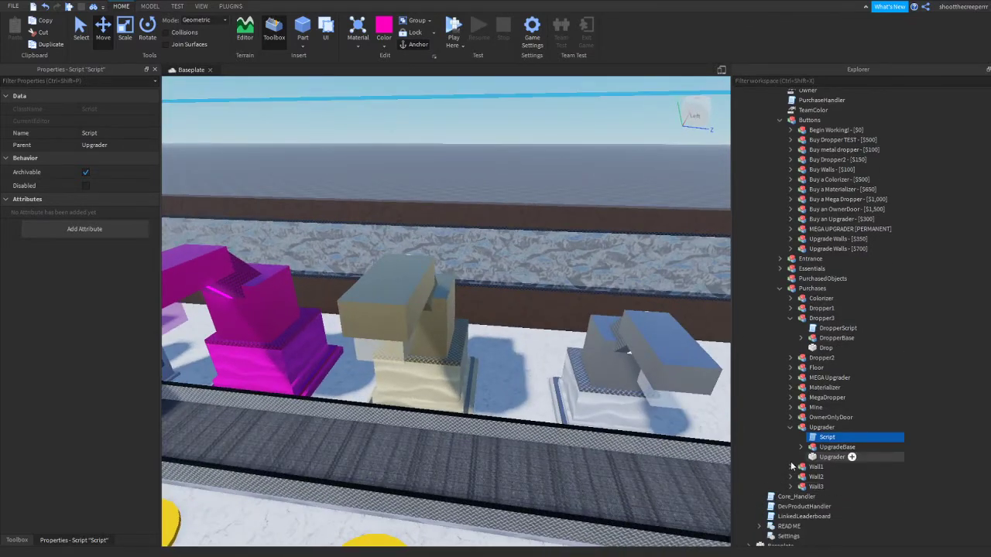
{"action": "left_click", "coordinate": [790, 428]}
{"action": "scroll", "coordinate": [792, 426], "scroll_direction": "up", "scroll_amount": 2}
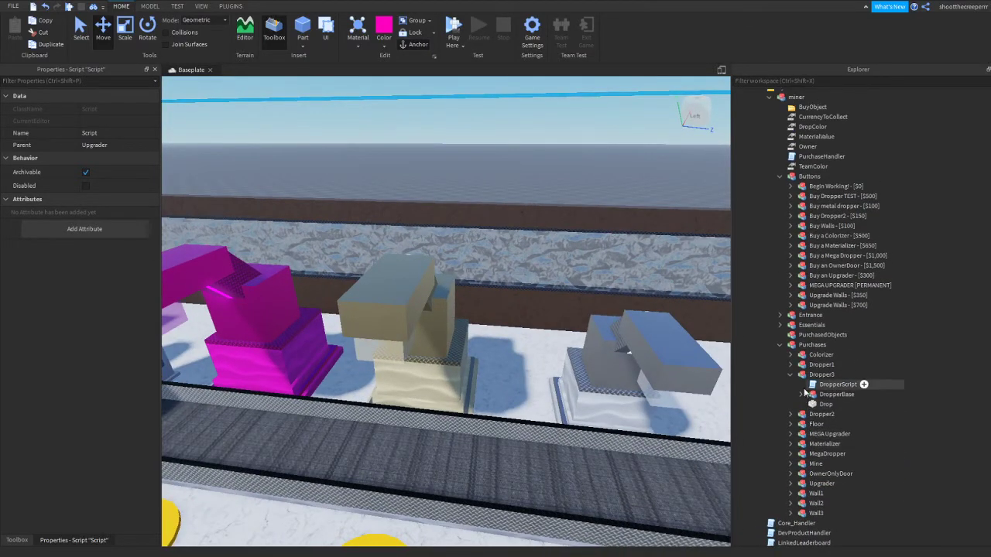
{"action": "scroll", "coordinate": [803, 387], "scroll_direction": "up", "scroll_amount": 1}
{"action": "scroll", "coordinate": [799, 371], "scroll_direction": "down", "scroll_amount": 1}
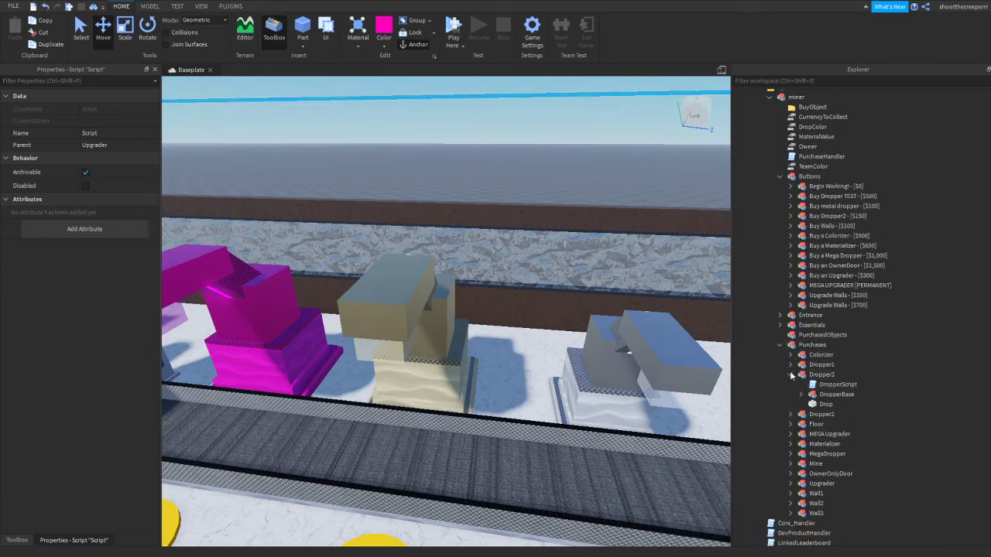
Set the drop cash value to 100000 in the Mine's DropperScript and close the script
{"action": "left_click", "coordinate": [790, 375]}
{"action": "left_click", "coordinate": [791, 435]}
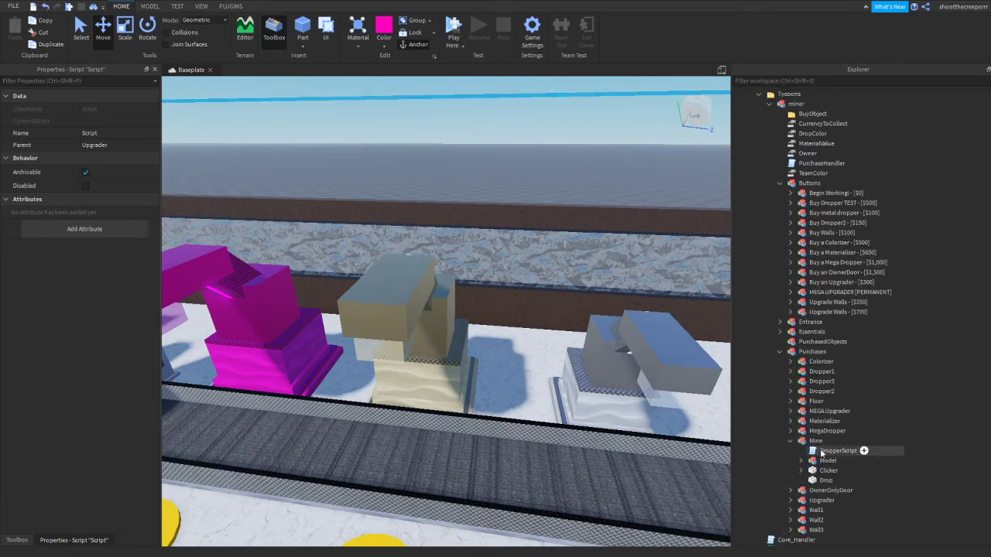
{"action": "double_click", "coordinate": [836, 450]}
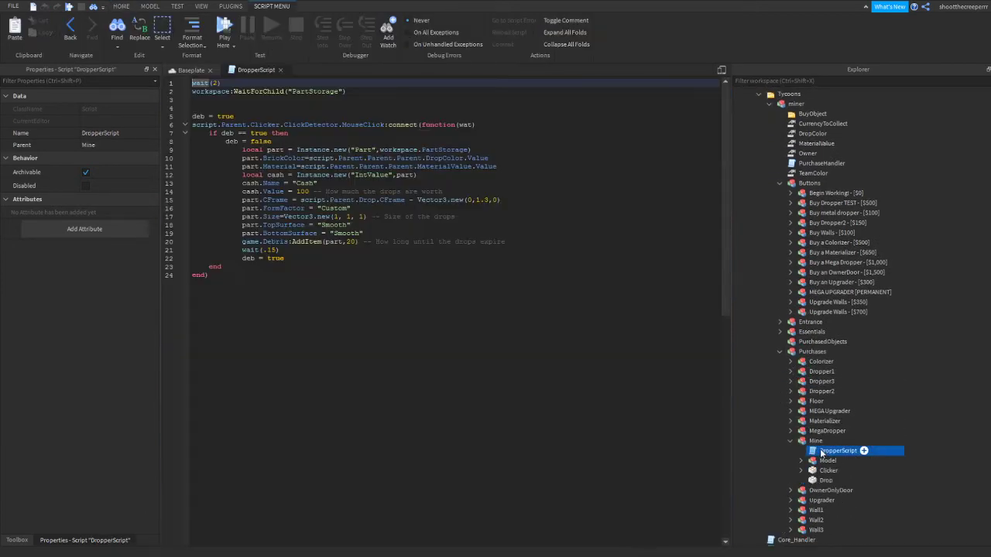
{"action": "left_click", "coordinate": [310, 192]}
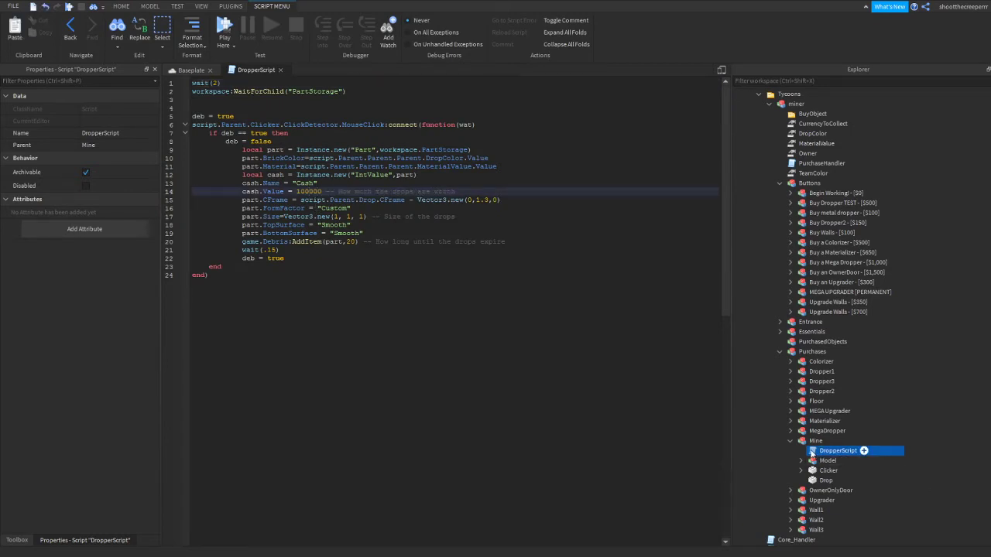
{"action": "left_click", "coordinate": [279, 70]}
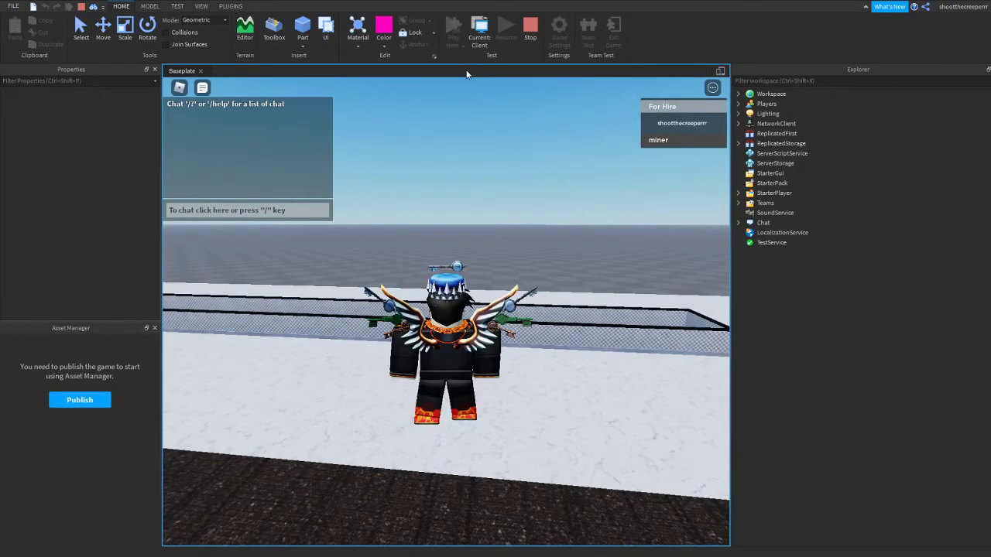
Walk the character to the "Touch to claim!" door in the play test and claim the miner tycoon
{"action": "key", "text": "w"}
{"action": "right_click_drag", "start_coordinate": [433, 309], "coordinate": [477, 339]}
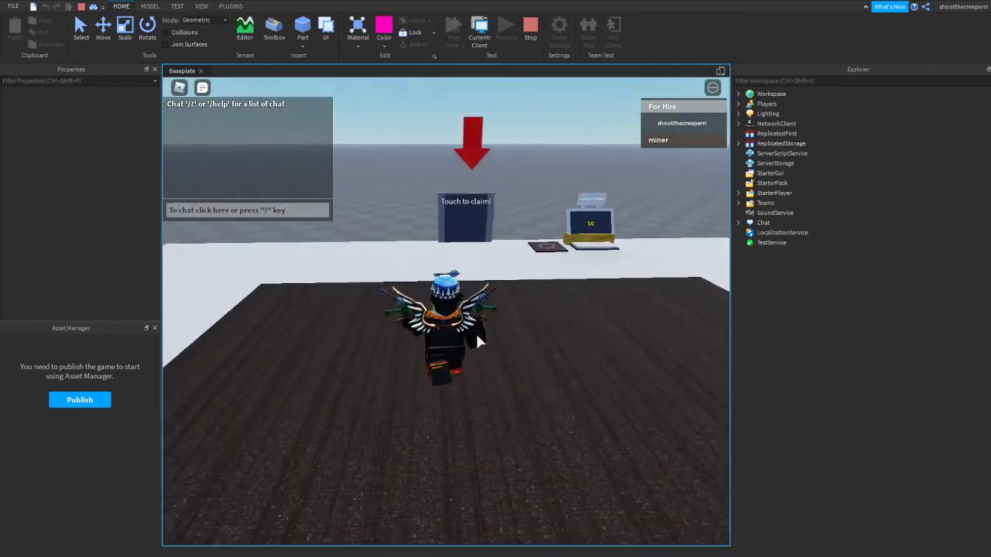
{"action": "key", "text": "w"}
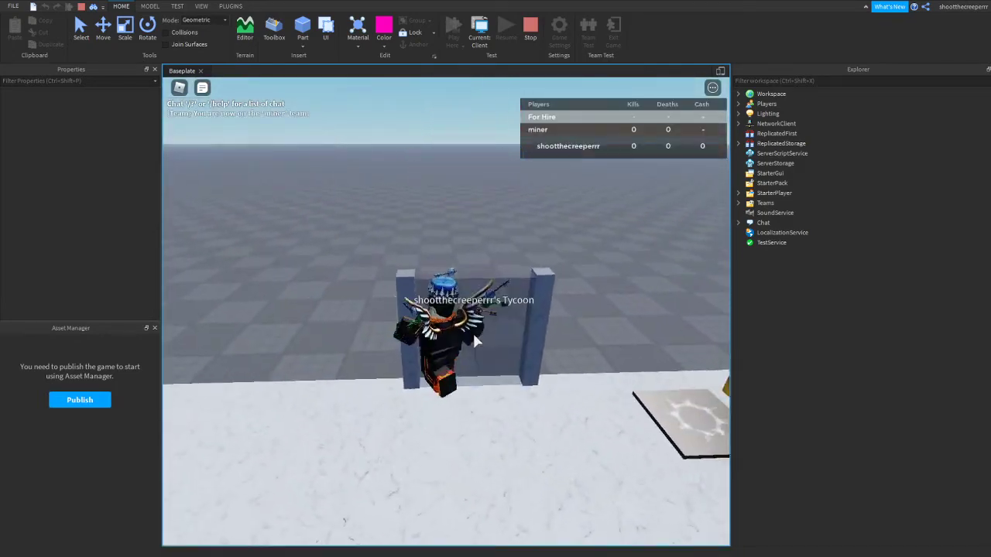
{"action": "key", "text": "s"}
Walk onto the "Begin Working!" button to unlock the mine at the end of the conveyor
{"action": "key", "text": "w"}
{"action": "right_click_drag", "start_coordinate": [476, 340], "coordinate": [469, 325]}
{"action": "key", "text": "w"}
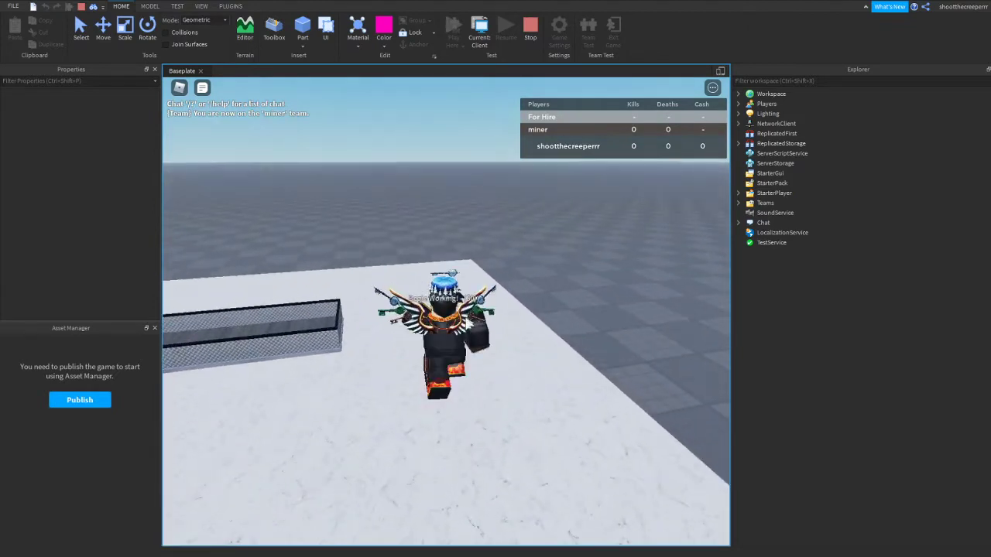
{"action": "key", "text": "s"}
{"action": "key", "text": "d"}
{"action": "key", "text": "a"}
{"action": "key", "text": "w"}
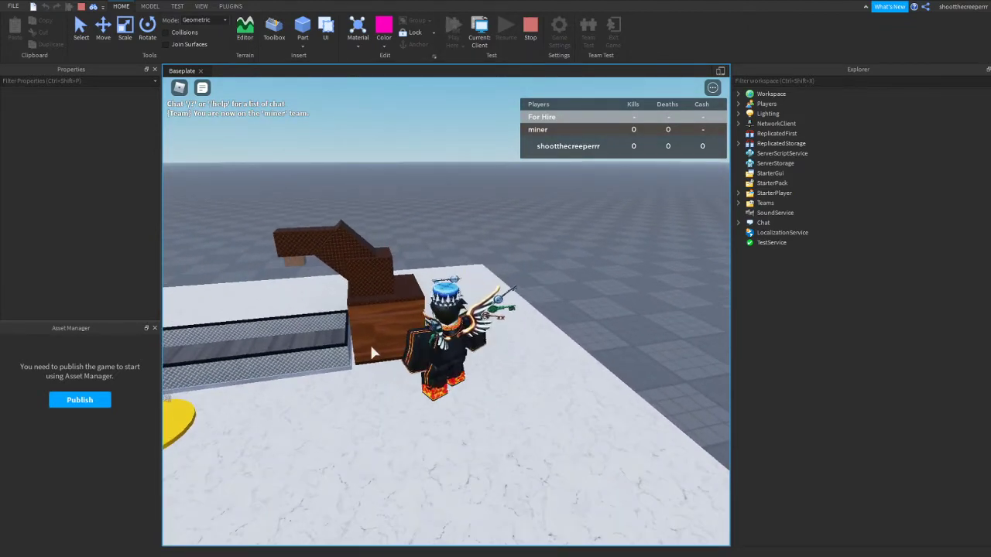
Send a mine drop along the conveyor and collect its cash at the tycoon's cash collector
{"action": "key", "text": "a"}
{"action": "key", "text": "w"}
{"action": "right_click_drag", "start_coordinate": [442, 333], "coordinate": [443, 333]}
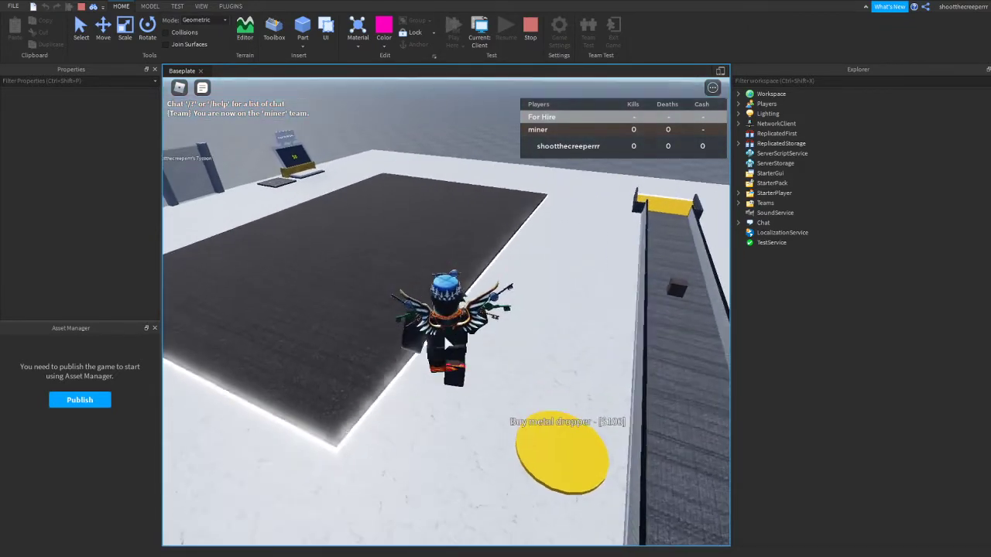
{"action": "key", "text": "w"}
{"action": "key", "text": "a"}
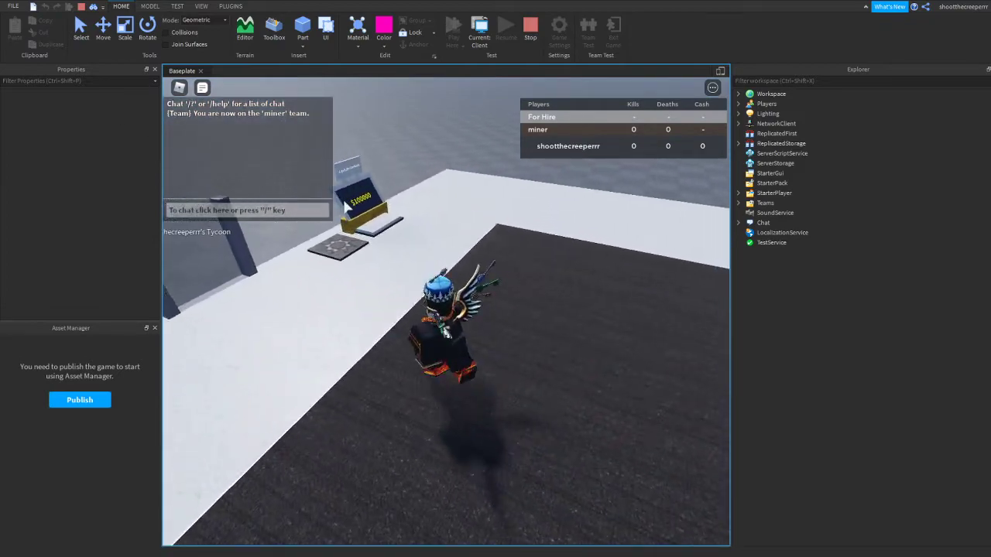
{"action": "key", "text": "a"}
{"action": "key", "text": "w"}
Buy the metal dropper for $100 and Dropper2 for $150 by stepping on their floor buttons
{"action": "right_click_drag", "start_coordinate": [425, 321], "coordinate": [425, 321]}
{"action": "key", "text": "w"}
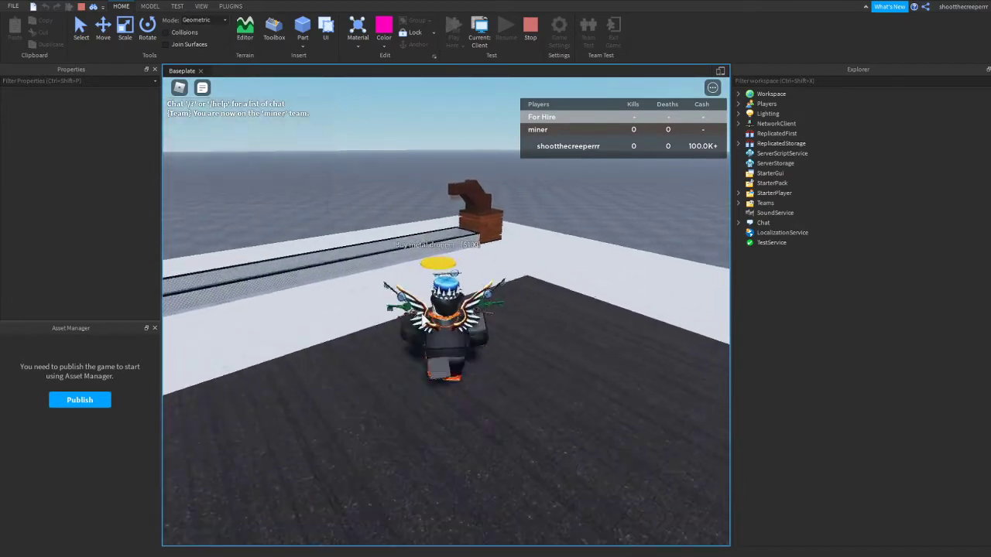
{"action": "key", "text": "w"}
{"action": "right_click_drag", "start_coordinate": [511, 276], "coordinate": [511, 277]}
{"action": "key", "text": "w"}
{"action": "key", "text": "w"}
{"action": "key", "text": "a"}
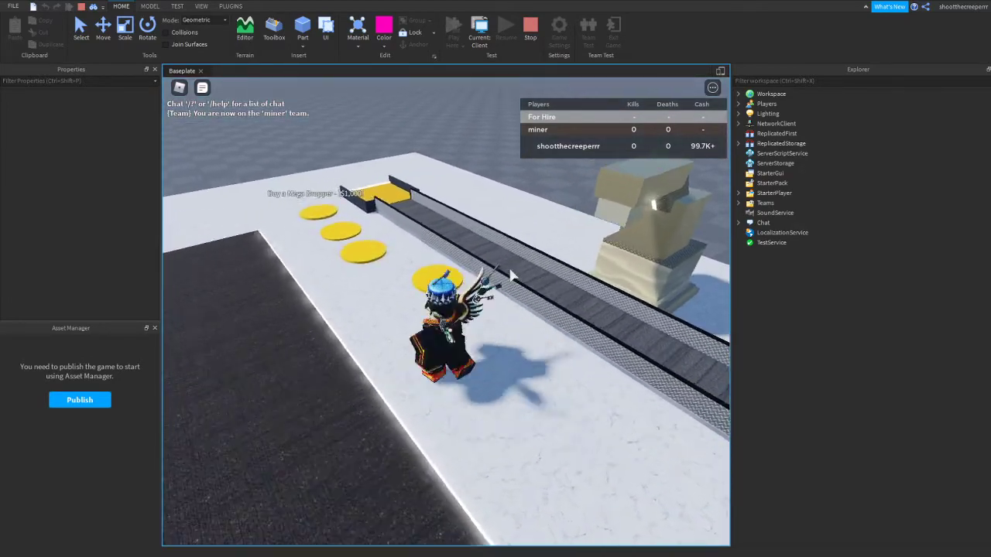
Buy Dropper TEST for $500 and watch the new pink dropper beside the conveyor
{"action": "scroll", "coordinate": [511, 277], "scroll_direction": "up", "scroll_amount": 2}
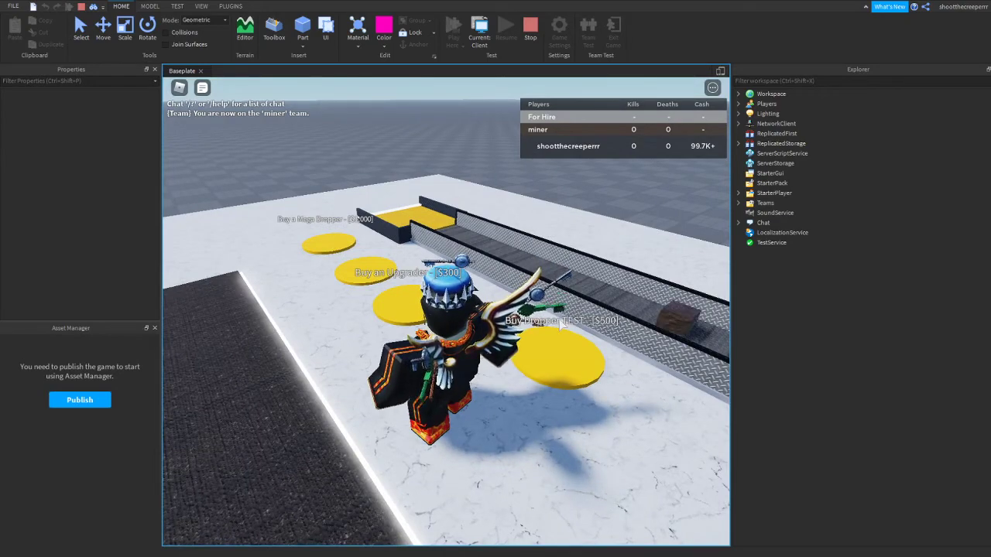
{"action": "right_click_drag", "start_coordinate": [557, 319], "coordinate": [557, 319]}
{"action": "key", "text": "d"}
{"action": "key", "text": "s"}
{"action": "key", "text": "w"}
{"action": "right_click_drag", "start_coordinate": [238, 267], "coordinate": [238, 267]}
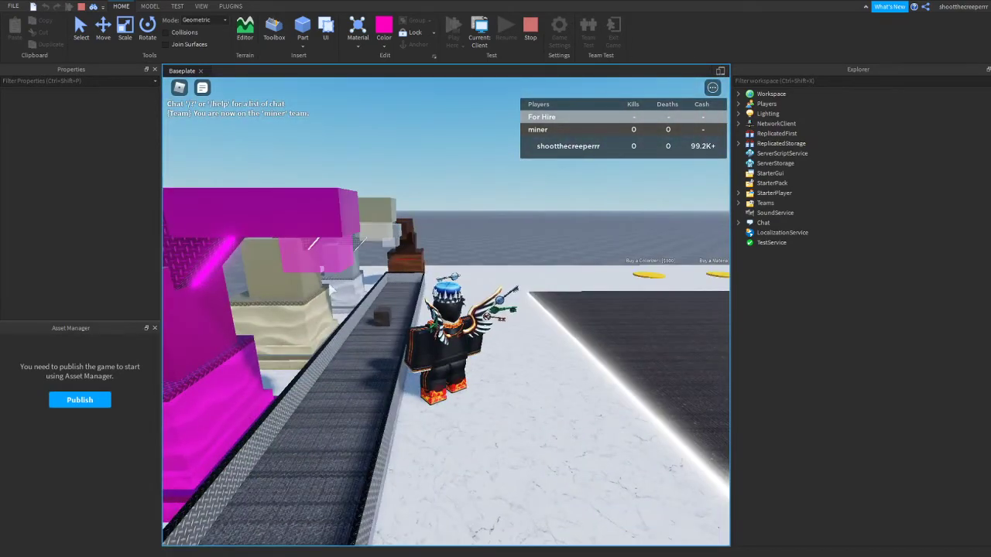
{"action": "right_click_drag", "start_coordinate": [332, 334], "coordinate": [332, 334]}
{"action": "key", "text": "a"}
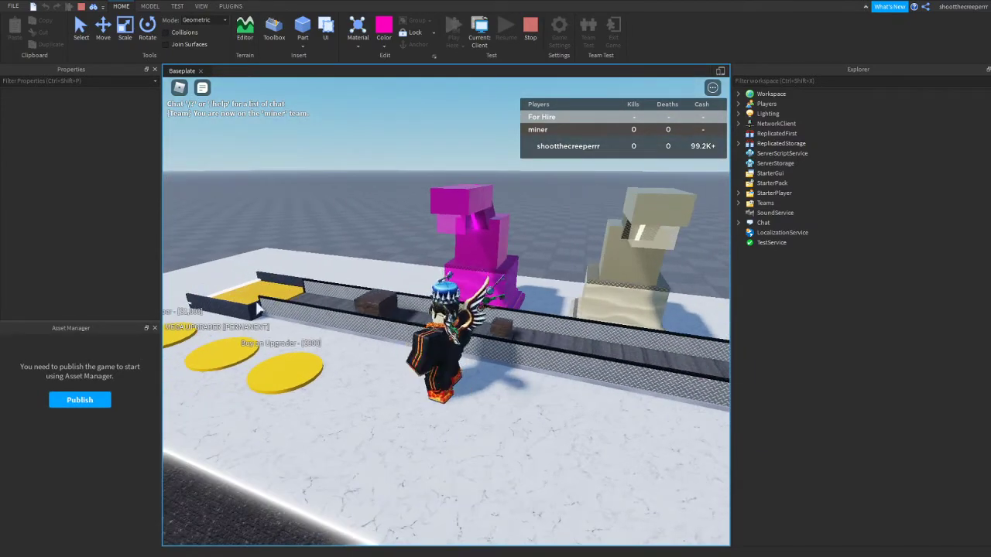
{"action": "right_click_drag", "start_coordinate": [257, 303], "coordinate": [257, 304]}
{"action": "right_click_drag", "start_coordinate": [375, 286], "coordinate": [374, 286]}
Return to the cash collector and collect the money earned by the droppers
{"action": "key", "text": "w"}
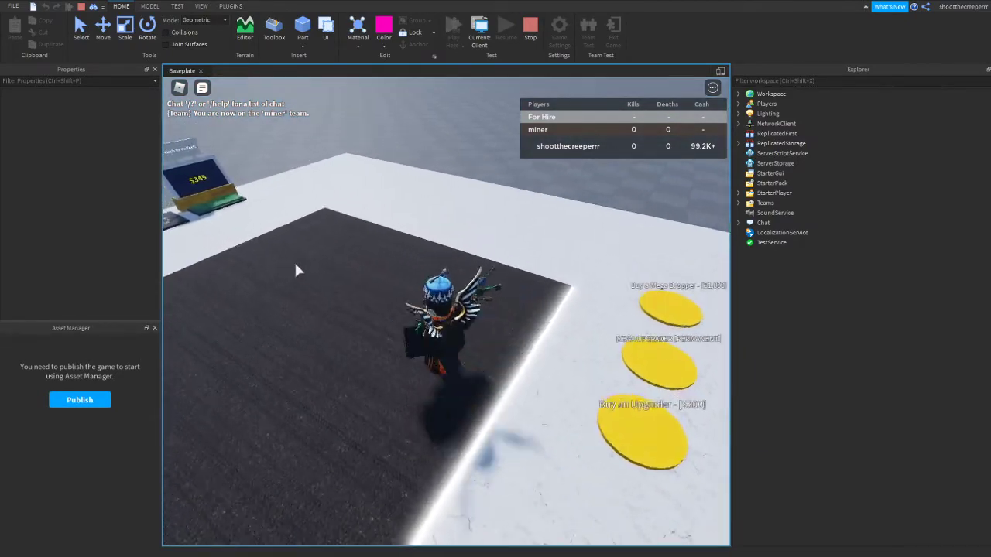
{"action": "key", "text": "a"}
{"action": "right_click_drag", "start_coordinate": [440, 258], "coordinate": [440, 258]}
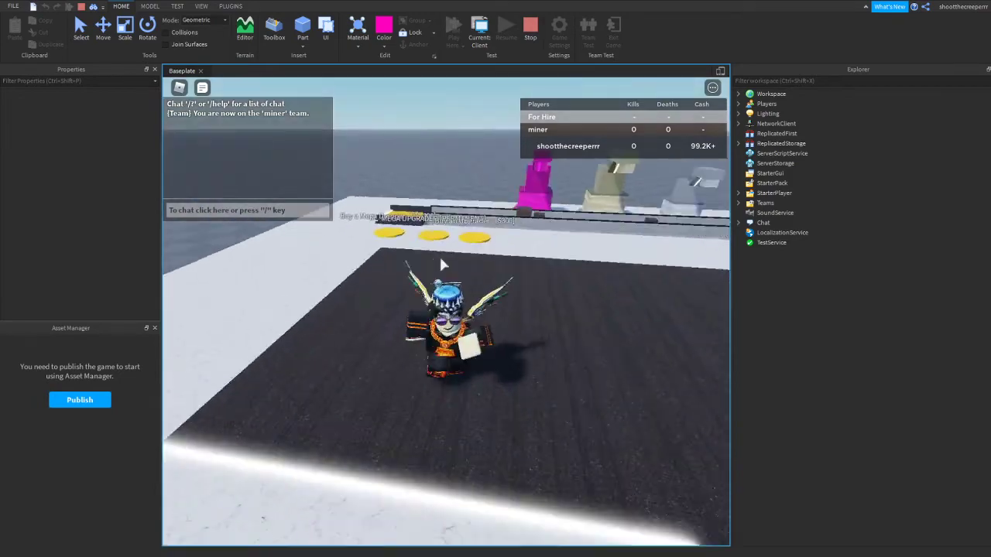
{"action": "key", "text": "s"}
{"action": "key", "text": "a"}
Buy the Mega Dropper for $1,000 and the Upgrader for $300, and dismiss the MEGA UPGRADER purchase message
{"action": "key", "text": "w"}
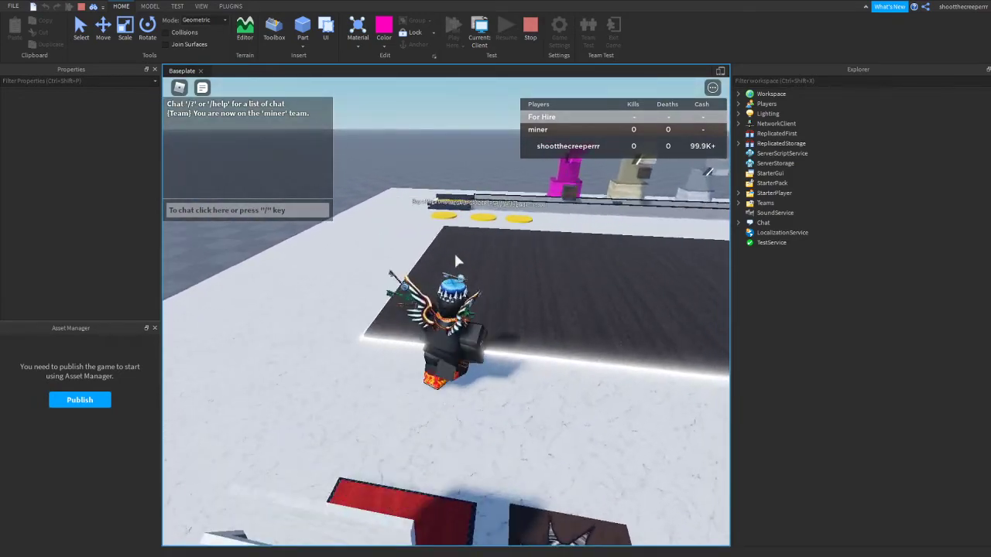
{"action": "key", "text": "w"}
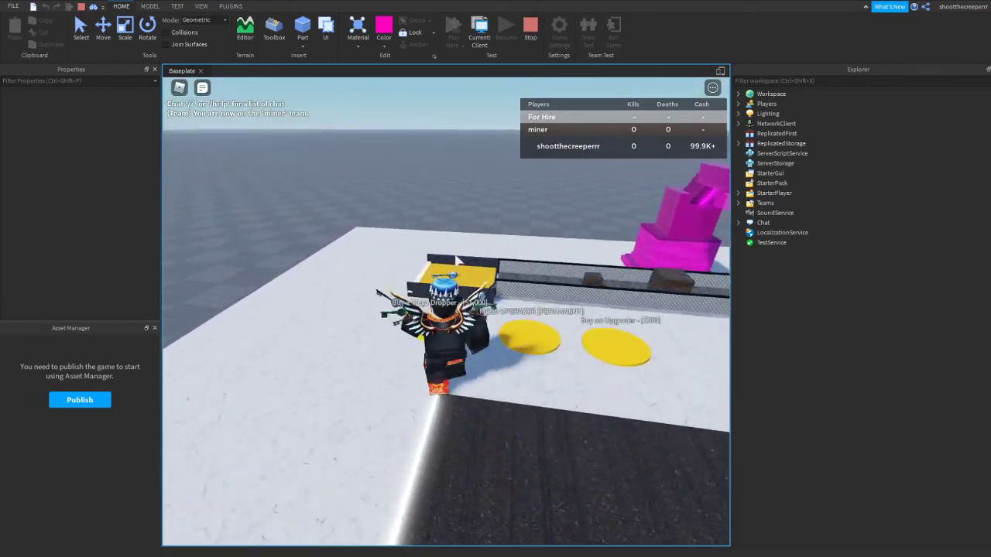
{"action": "key", "text": "a"}
{"action": "key", "text": "s"}
{"action": "key", "text": "d"}
{"action": "key", "text": "s"}
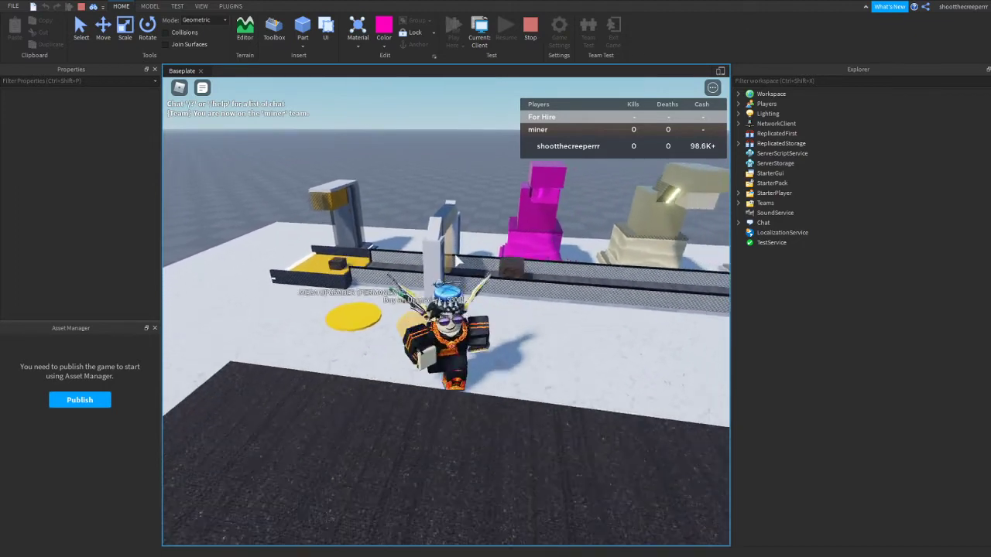
{"action": "key", "text": "s"}
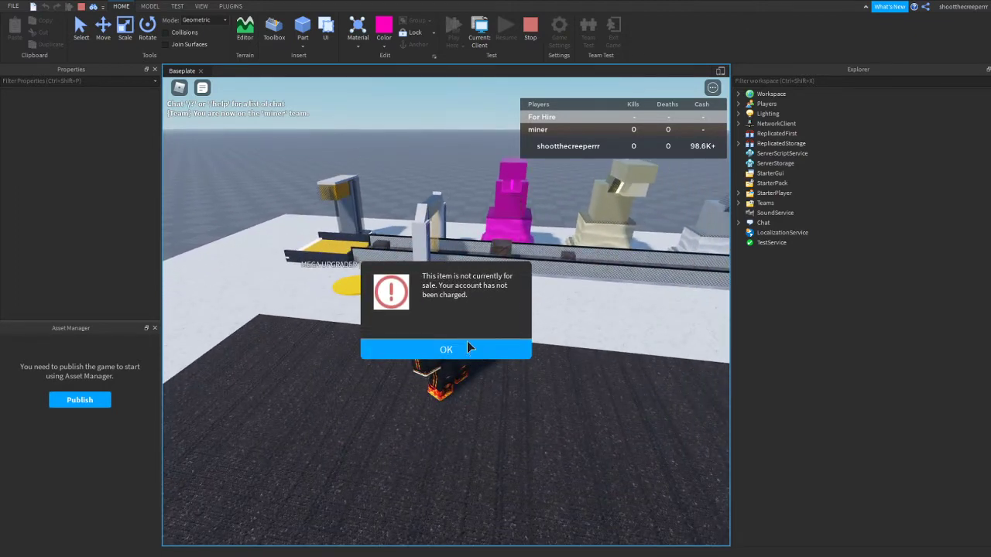
{"action": "left_click", "coordinate": [485, 348]}
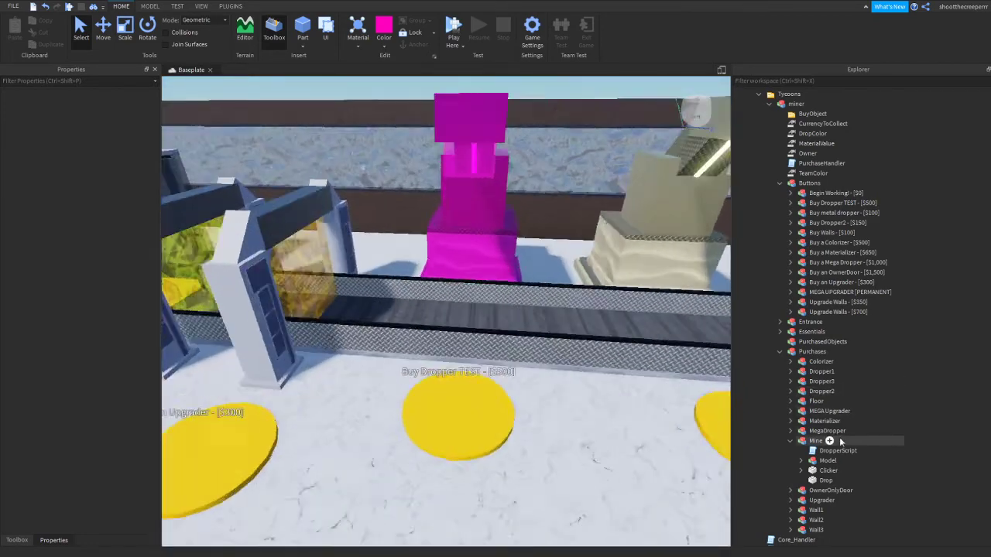
{"action": "scroll", "coordinate": [823, 433], "scroll_direction": "down", "scroll_amount": 3}
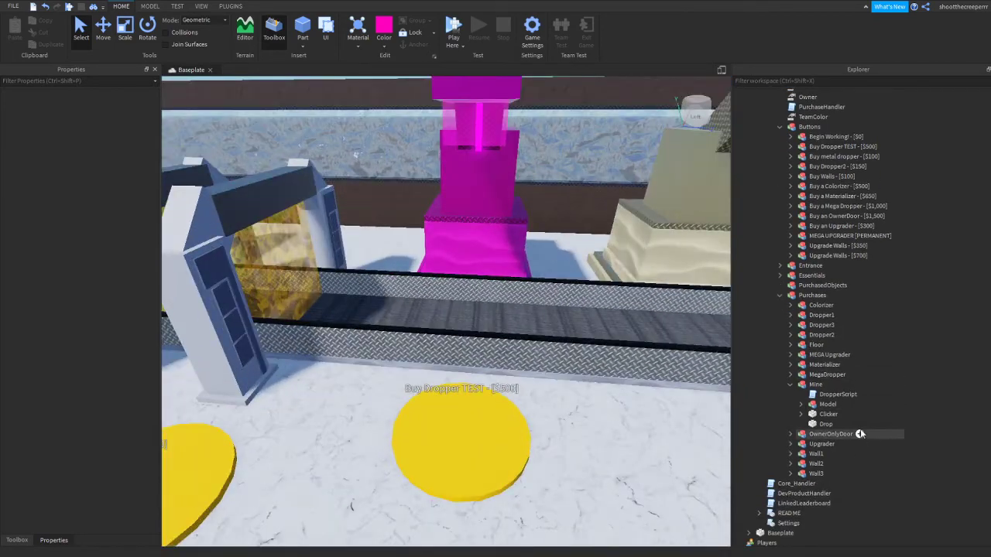
{"action": "scroll", "coordinate": [832, 384], "scroll_direction": "up", "scroll_amount": 3}
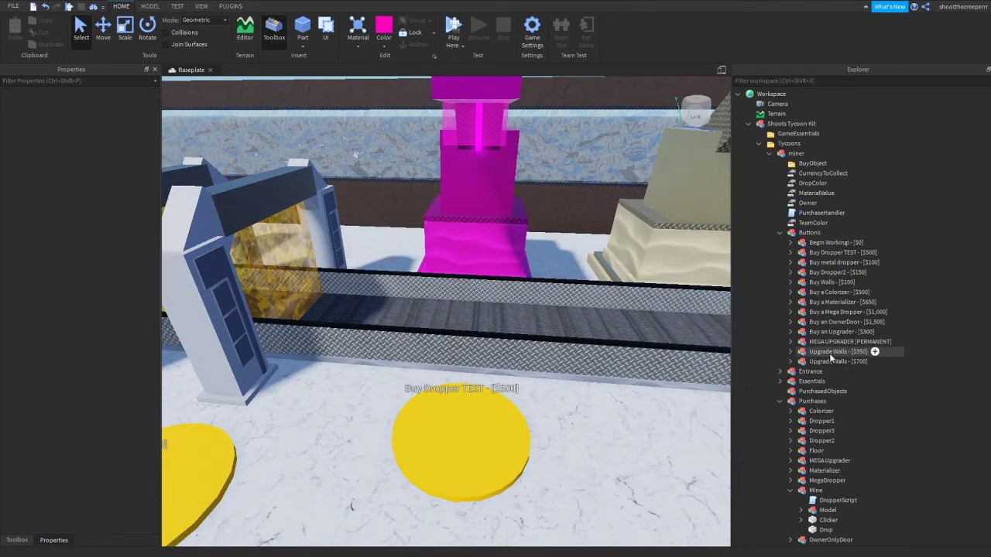
{"action": "scroll", "coordinate": [830, 356], "scroll_direction": "down", "scroll_amount": 7}
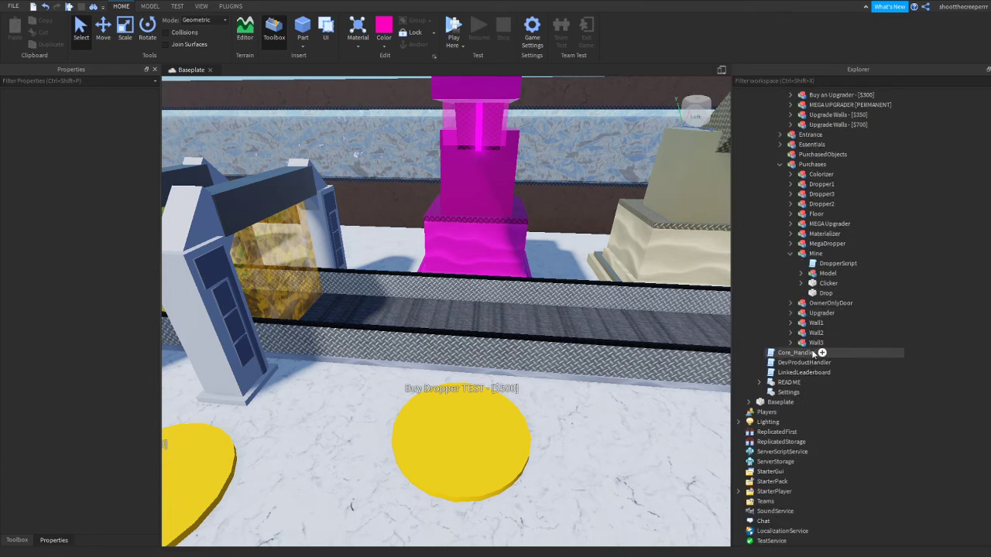
{"action": "scroll", "coordinate": [808, 353], "scroll_direction": "up", "scroll_amount": 2}
{"action": "scroll", "coordinate": [803, 352], "scroll_direction": "down", "scroll_amount": 1}
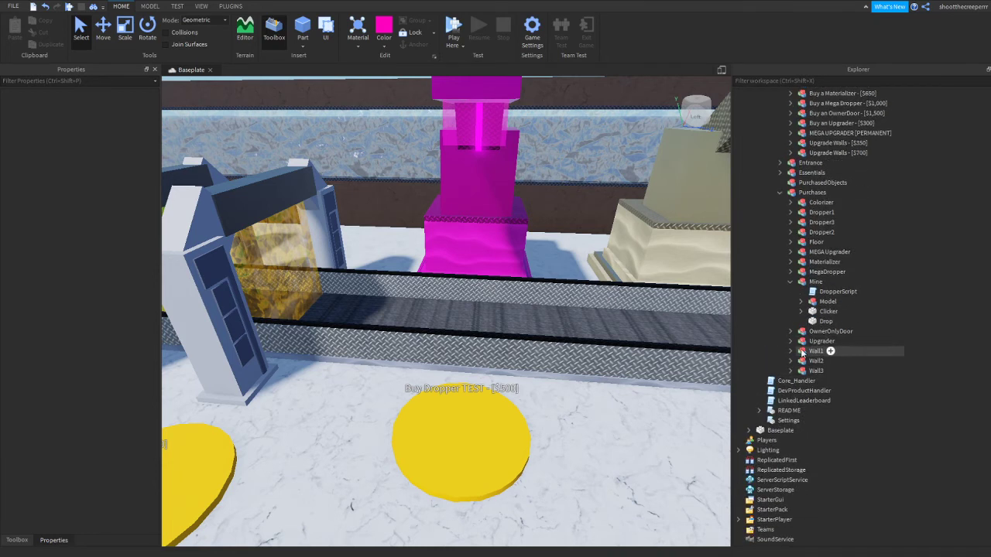
Collapse the Mine model, expand Essentials and focus the view on the Conveyer model
{"action": "left_click", "coordinate": [790, 282]}
{"action": "scroll", "coordinate": [812, 320], "scroll_direction": "up", "scroll_amount": 5}
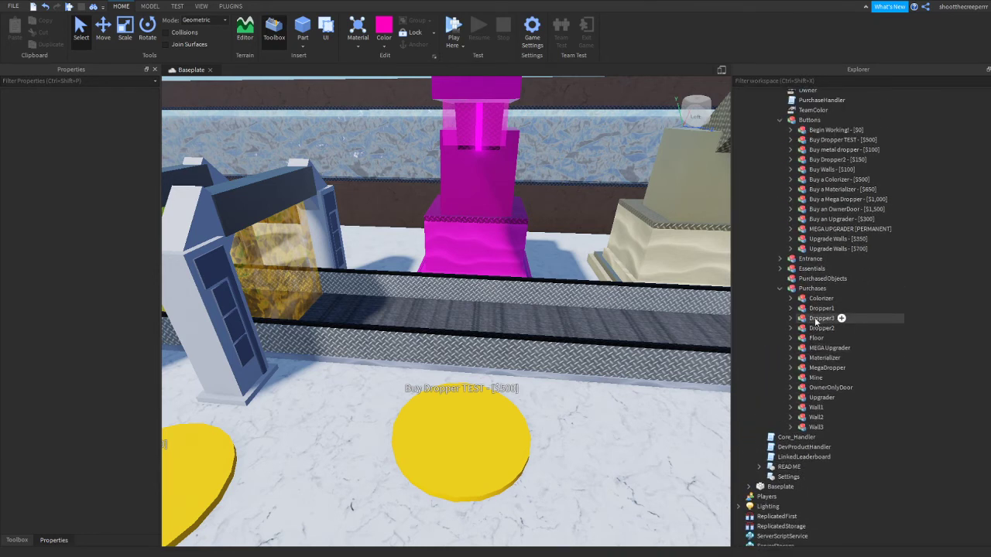
{"action": "left_click", "coordinate": [783, 269]}
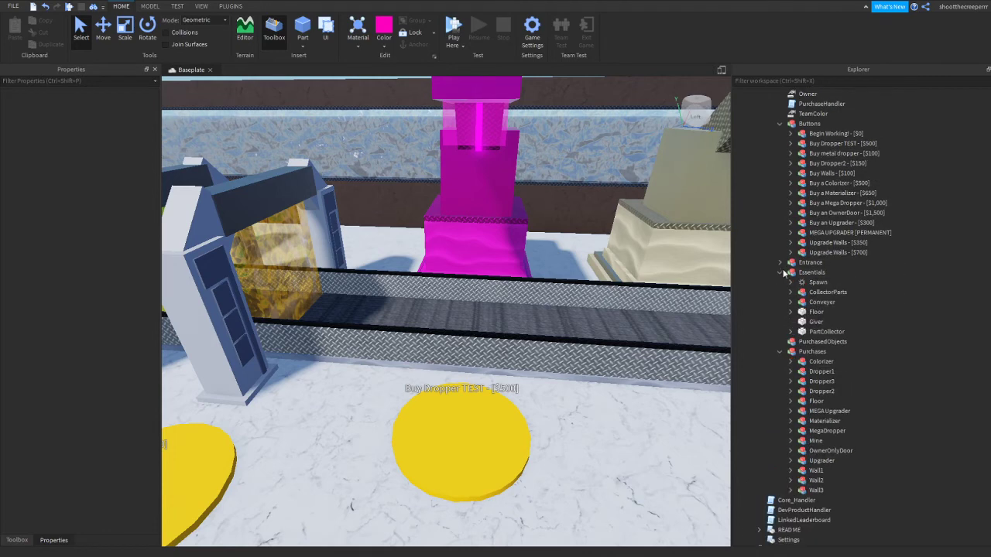
{"action": "left_click", "coordinate": [805, 304]}
{"action": "key", "text": "f"}
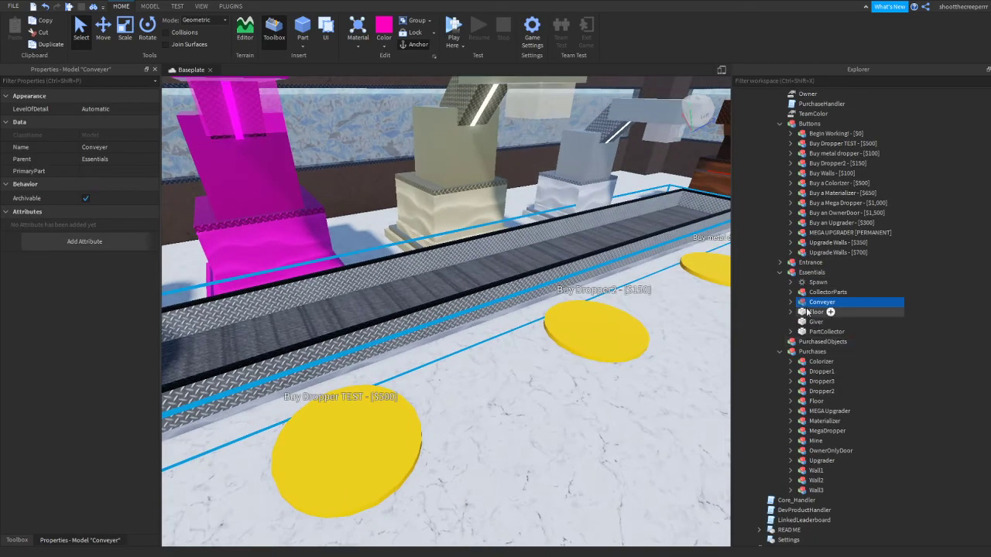
In the ConveyorScript inside ConveyerArea's Conv part, set the lookVector velocity multiplier to 30 and close the script
{"action": "left_click", "coordinate": [790, 303]}
{"action": "left_click", "coordinate": [810, 313]}
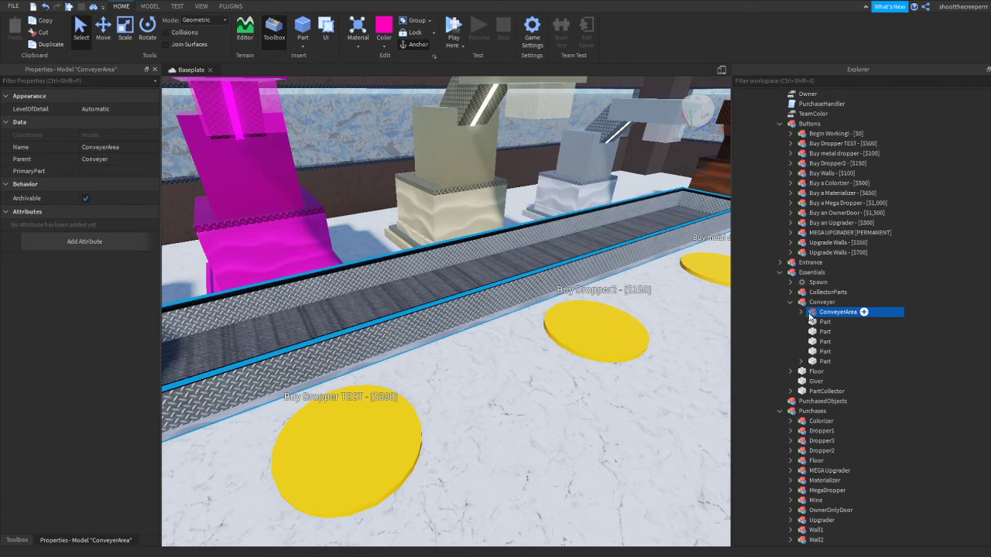
{"action": "left_click", "coordinate": [802, 313]}
{"action": "double_click", "coordinate": [859, 331]}
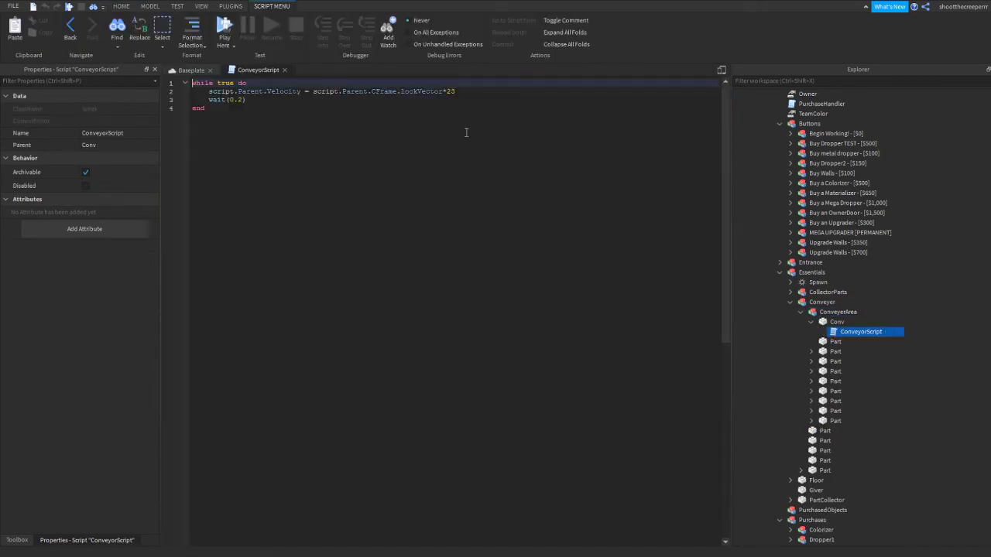
{"action": "left_click_drag", "start_coordinate": [458, 91], "coordinate": [452, 91]}
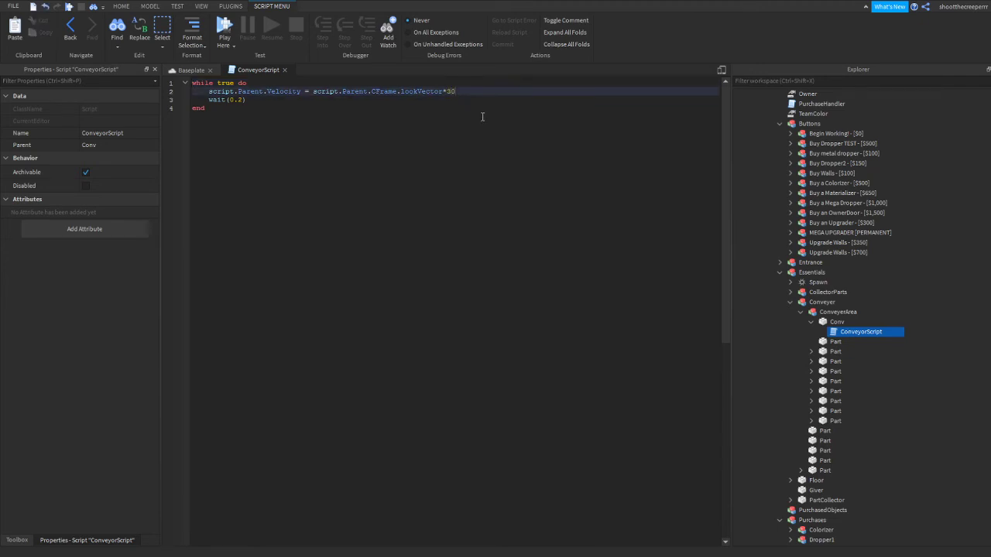
{"action": "left_click", "coordinate": [286, 70]}
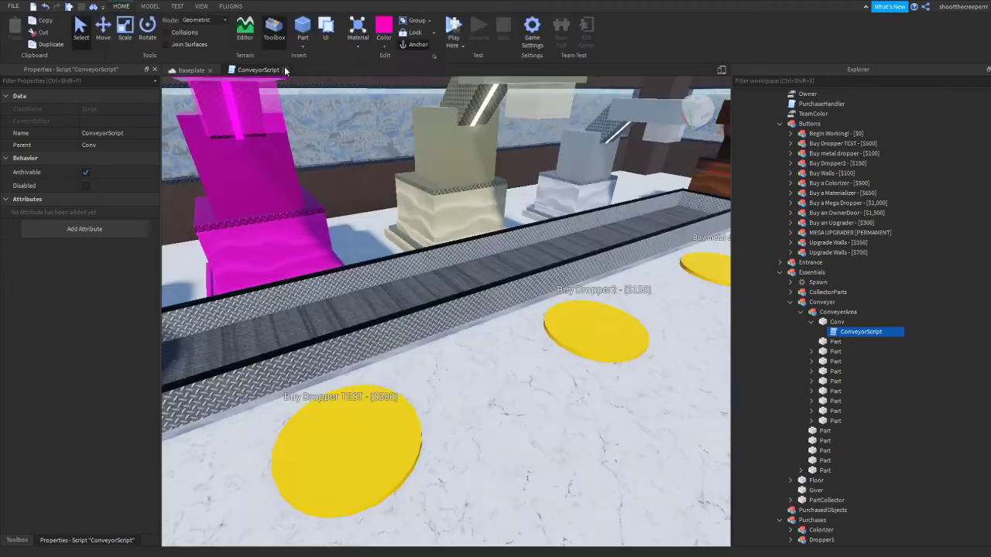
Insert a hot pink block part on the empty baseplate outside the tycoon and scale its height to 10 studs
{"action": "scroll", "coordinate": [433, 332], "scroll_direction": "down", "scroll_amount": 3}
{"action": "scroll", "coordinate": [531, 343], "scroll_direction": "down", "scroll_amount": 5}
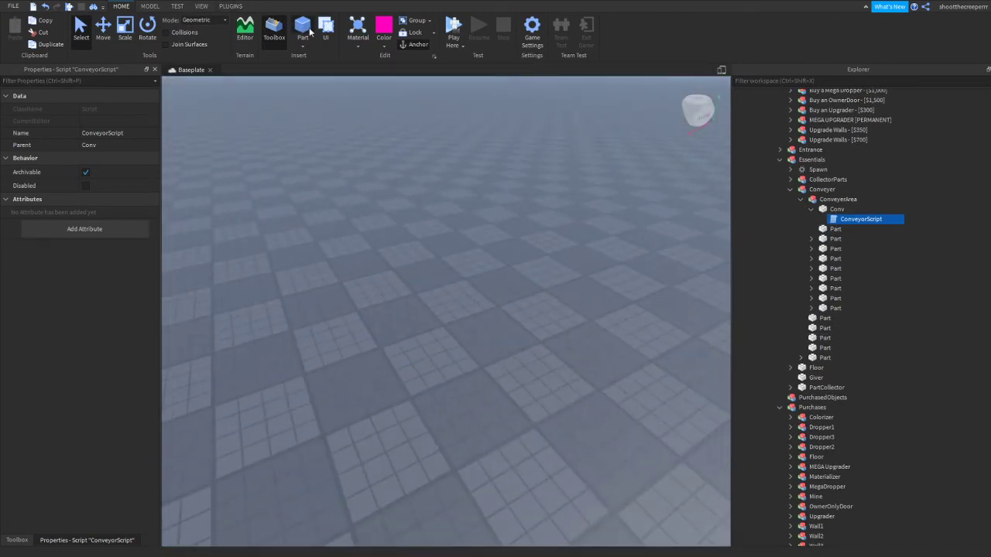
{"action": "left_click", "coordinate": [303, 30]}
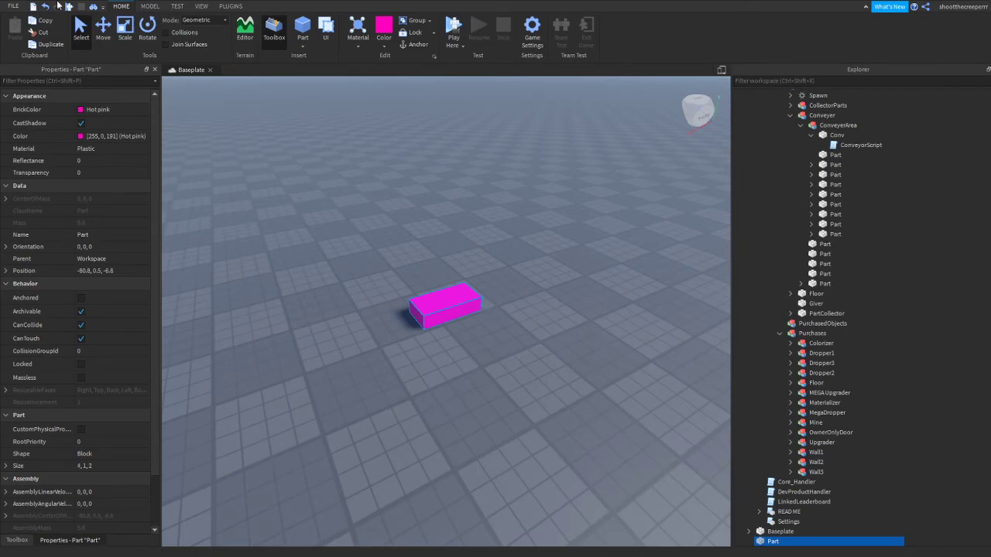
{"action": "key", "text": "d"}
{"action": "left_click", "coordinate": [125, 30]}
{"action": "left_click_drag", "start_coordinate": [377, 281], "coordinate": [350, 107]}
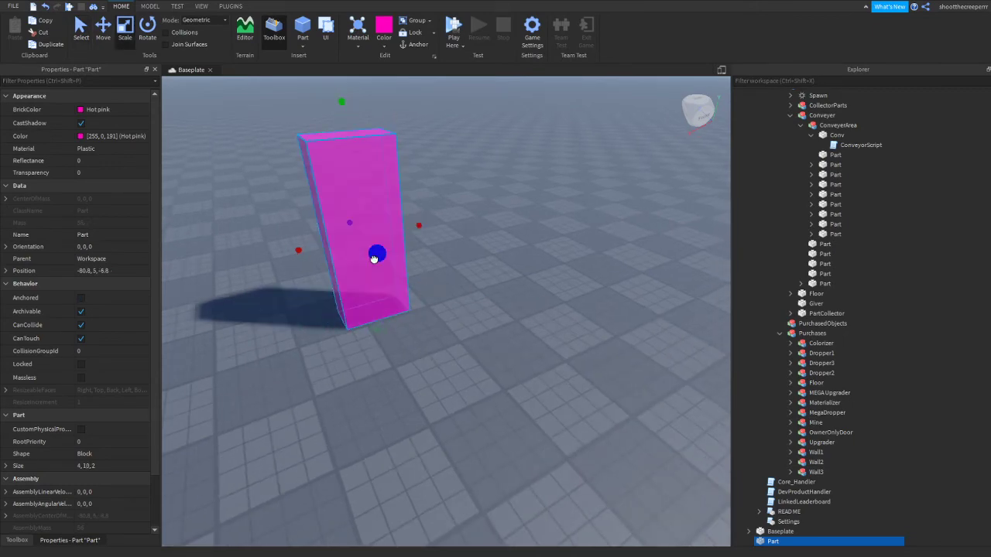
Stretch the pink part along its depth to about 15.1 studs
{"action": "left_click_drag", "start_coordinate": [374, 259], "coordinate": [495, 403]}
{"action": "key", "text": "a"}
{"action": "right_click_drag", "start_coordinate": [482, 310], "coordinate": [449, 341]}
{"action": "key", "text": "s"}
{"action": "left_click", "coordinate": [448, 341]}
{"action": "left_click", "coordinate": [457, 281]}
{"action": "right_click_drag", "start_coordinate": [458, 281], "coordinate": [447, 388]}
{"action": "key", "text": "s"}
{"action": "scroll", "coordinate": [291, 277], "scroll_direction": "up", "scroll_amount": 2}
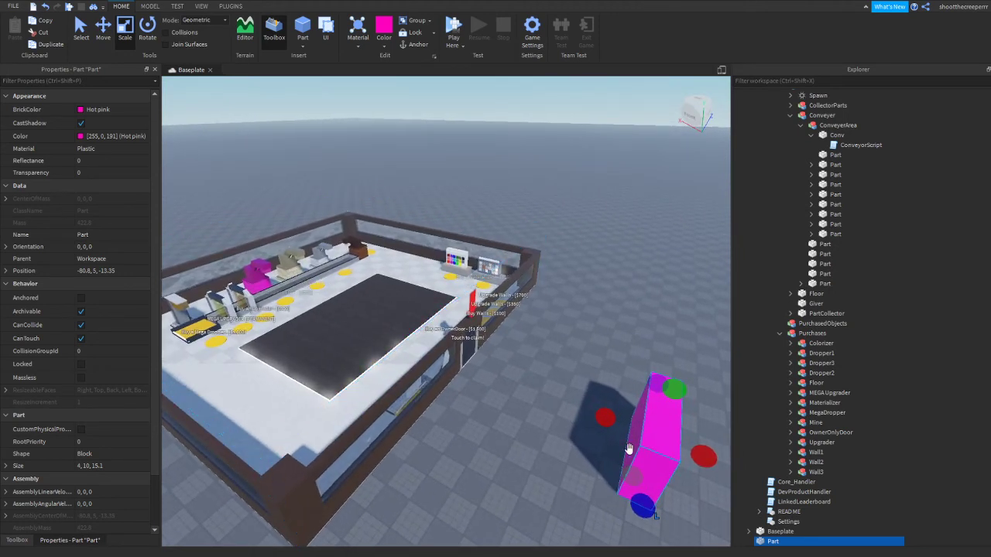
Move the pink part into the Purchases model, rename it PartA and deselect it
{"action": "scroll", "coordinate": [778, 503], "scroll_direction": "down", "scroll_amount": 2}
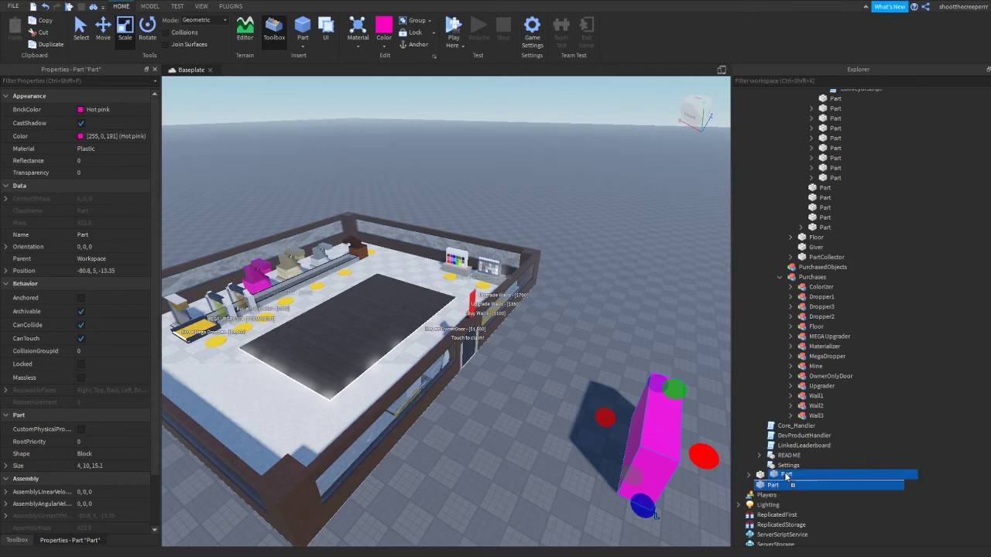
{"action": "left_click_drag", "start_coordinate": [786, 476], "coordinate": [801, 336]}
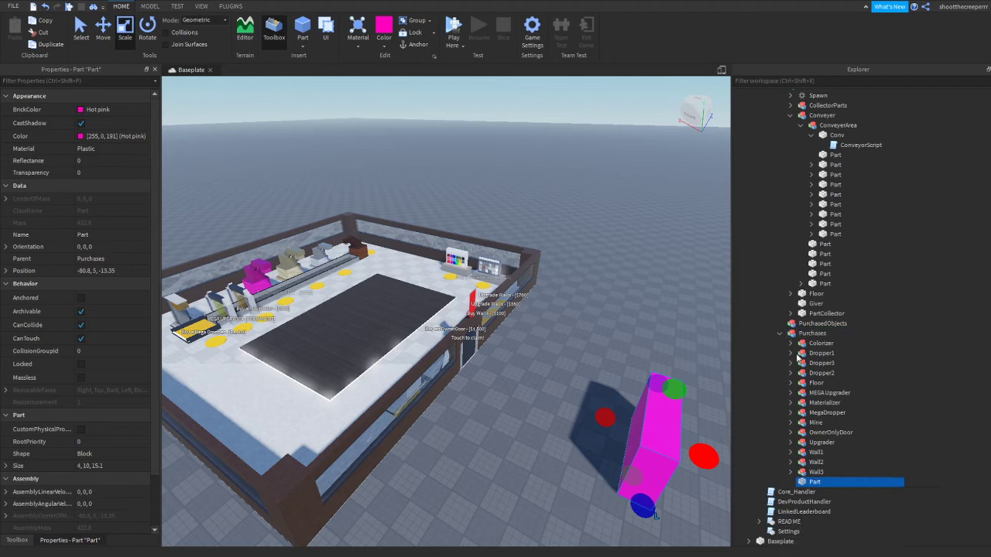
{"action": "left_click", "coordinate": [822, 493]}
{"action": "left_click", "coordinate": [817, 482]}
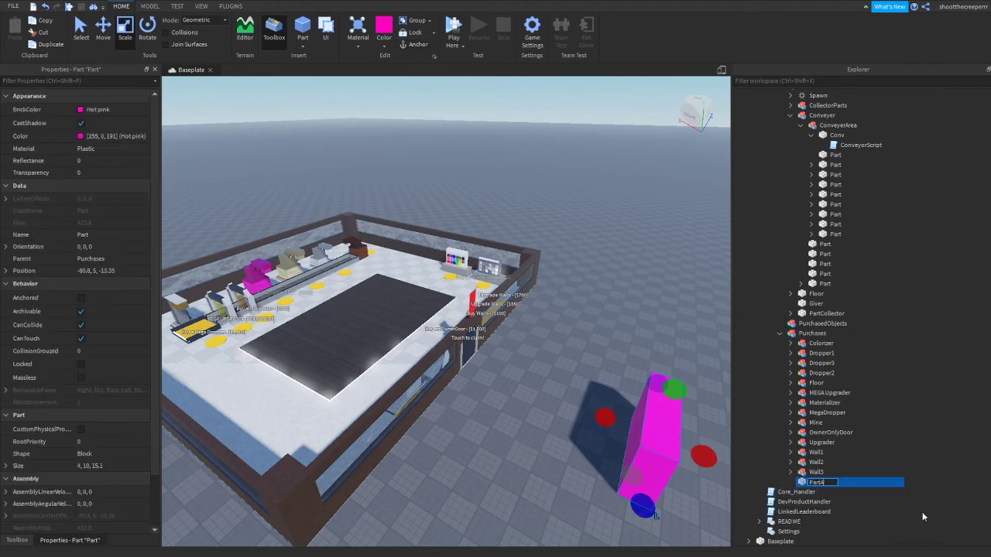
{"action": "key", "text": "Return"}
{"action": "left_click", "coordinate": [597, 445]}
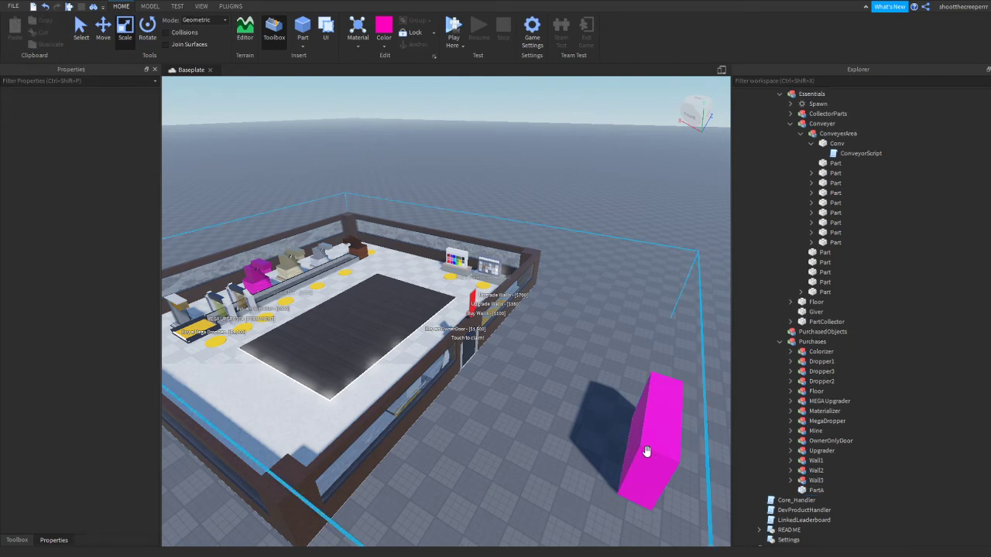
Duplicate the Begin Working! - [$0] button model in Buttons
{"action": "key", "text": "a"}
{"action": "right_click_drag", "start_coordinate": [545, 421], "coordinate": [512, 377]}
{"action": "key", "text": "w"}
{"action": "scroll", "coordinate": [838, 244], "scroll_direction": "up", "scroll_amount": 8}
{"action": "left_click", "coordinate": [820, 209]}
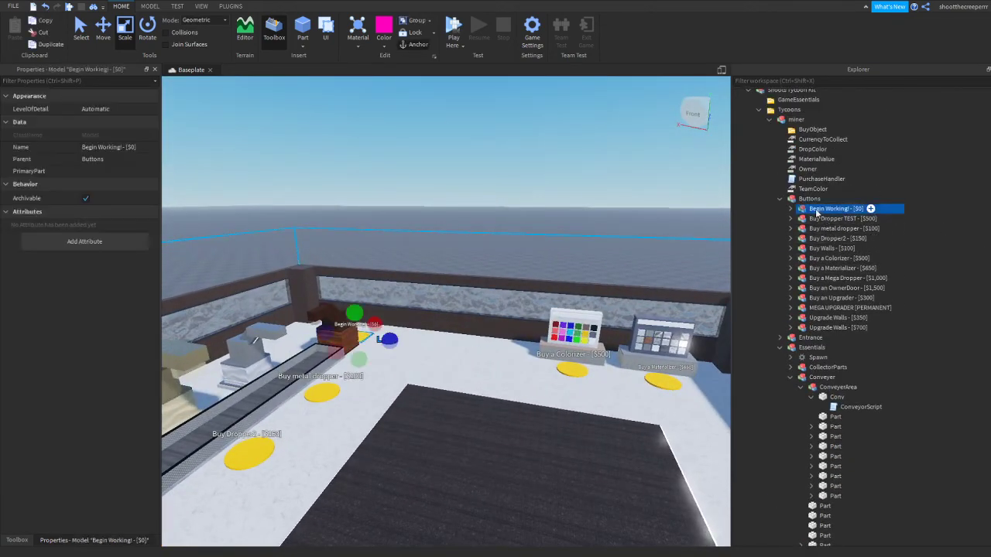
{"action": "left_click", "coordinate": [25, 45]}
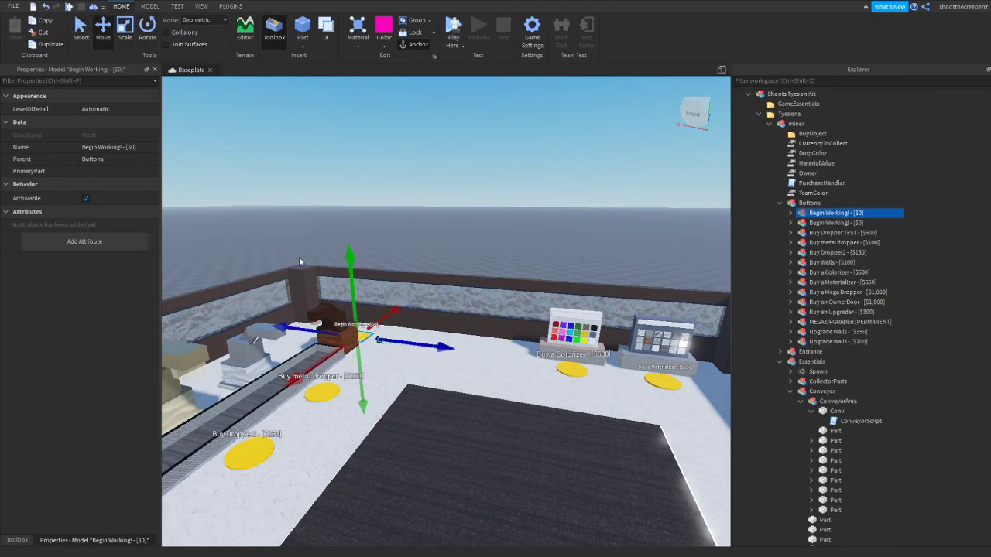
Move the duplicated button out of the tycoon and place it on the baseplate beside the pink block
{"action": "left_click_drag", "start_coordinate": [402, 342], "coordinate": [482, 378]}
{"action": "right_click_drag", "start_coordinate": [482, 378], "coordinate": [482, 377]}
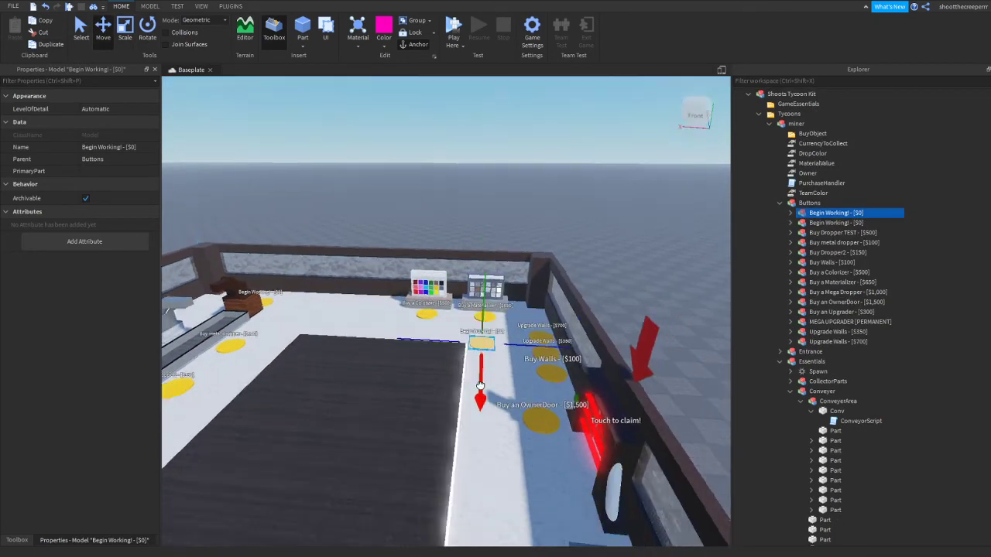
{"action": "left_click_drag", "start_coordinate": [481, 378], "coordinate": [482, 470]}
{"action": "key", "text": "d"}
{"action": "left_click_drag", "start_coordinate": [534, 416], "coordinate": [576, 426]}
Set the duplicated button's Object value to PartA
{"action": "left_click", "coordinate": [791, 213]}
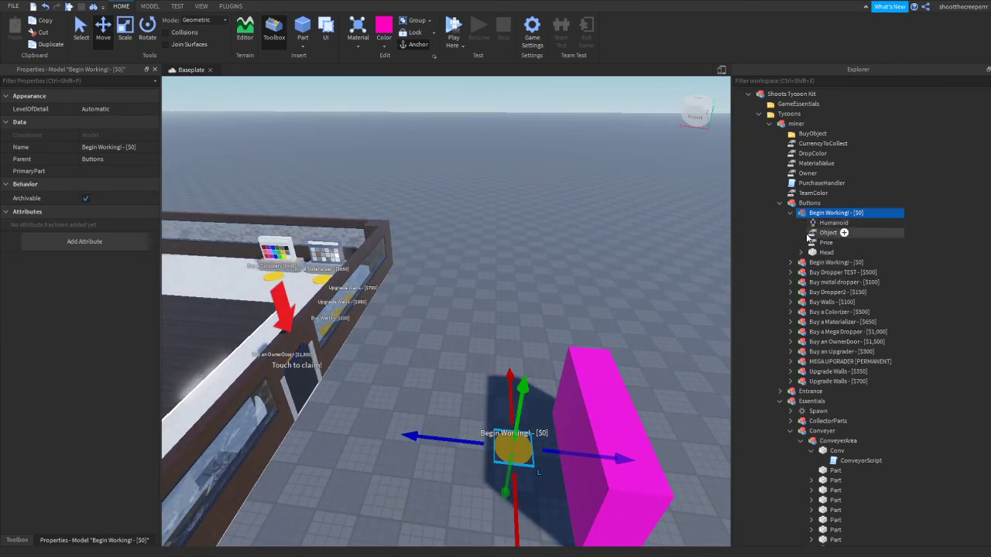
{"action": "left_click", "coordinate": [822, 233]}
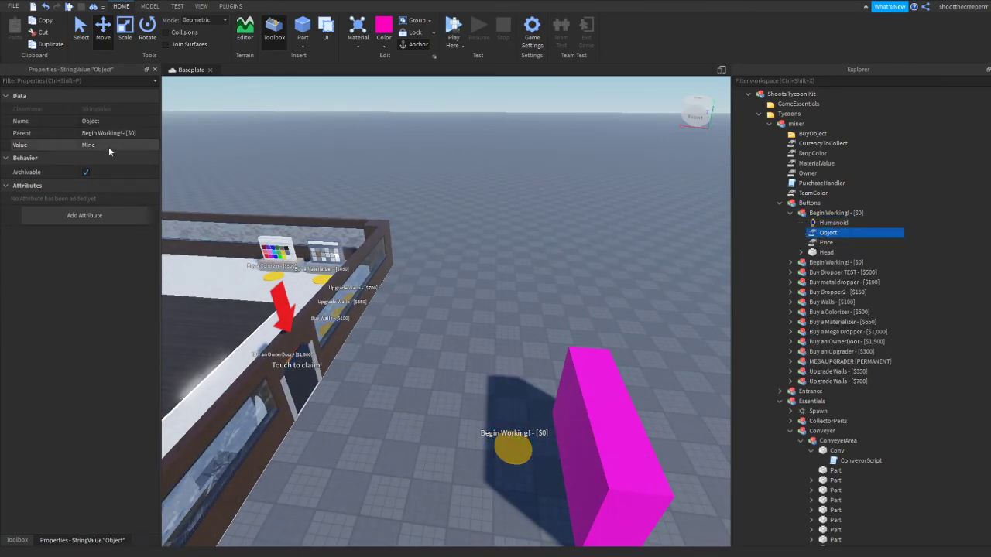
{"action": "scroll", "coordinate": [799, 288], "scroll_direction": "down", "scroll_amount": 15}
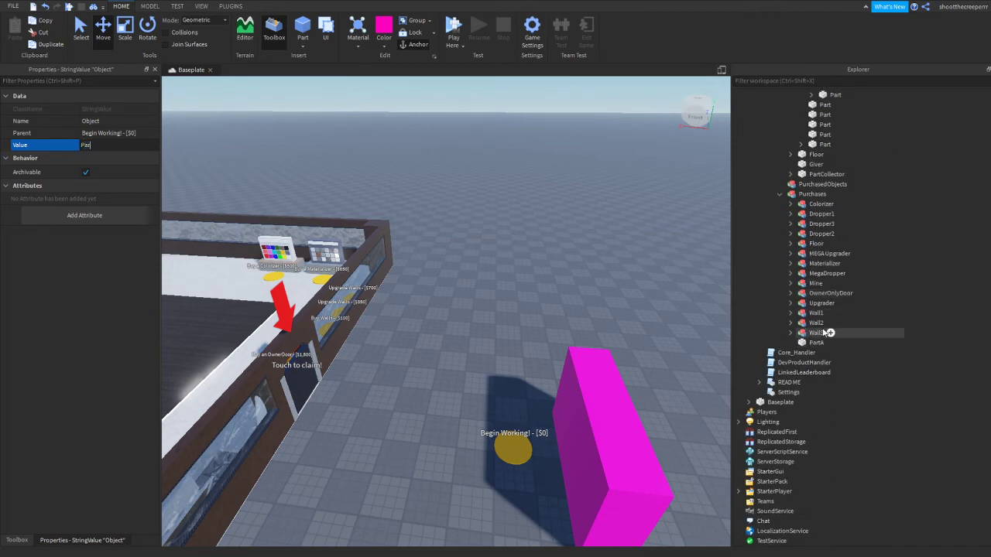
{"action": "scroll", "coordinate": [515, 294], "scroll_direction": "down", "scroll_amount": 3}
{"action": "left_click", "coordinate": [515, 294]}
Play-test the tycoon, buy the pink PartA block with the duplicated button, inspect it and stop the test
{"action": "right_click_drag", "start_coordinate": [515, 294], "coordinate": [500, 291]}
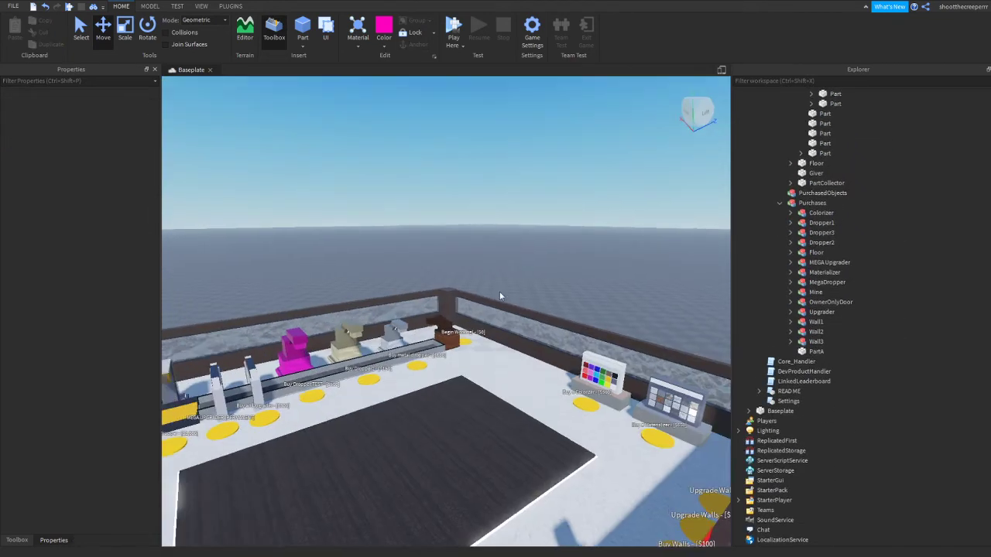
{"action": "scroll", "coordinate": [500, 291], "scroll_direction": "up", "scroll_amount": 3}
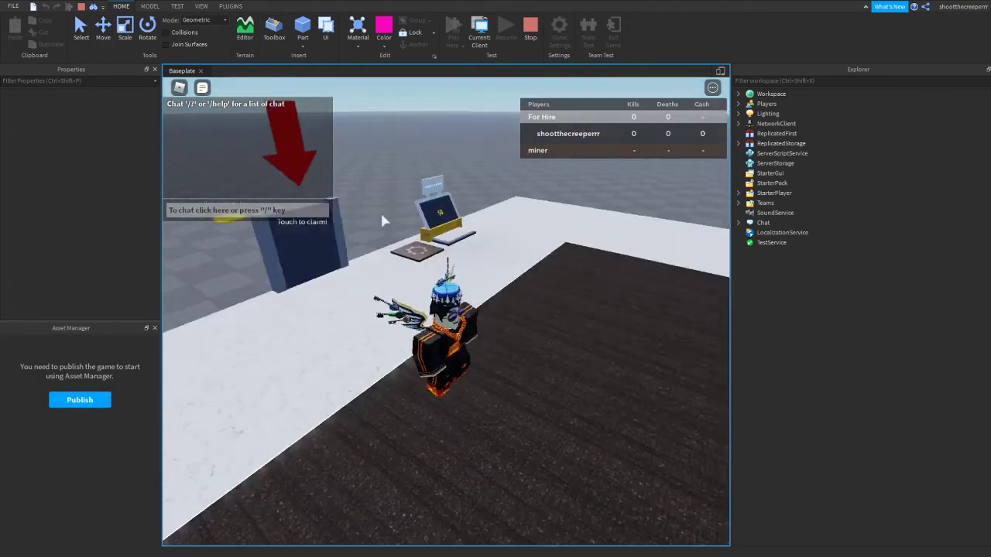
{"action": "key", "text": "w"}
{"action": "right_click_drag", "start_coordinate": [381, 215], "coordinate": [465, 228]}
{"action": "key", "text": "w"}
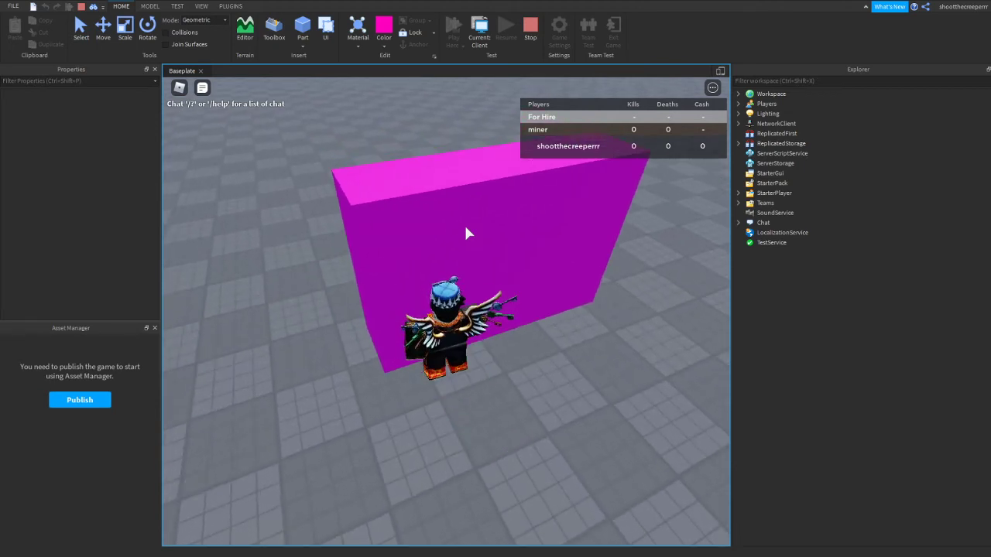
{"action": "right_click_drag", "start_coordinate": [493, 227], "coordinate": [497, 238]}
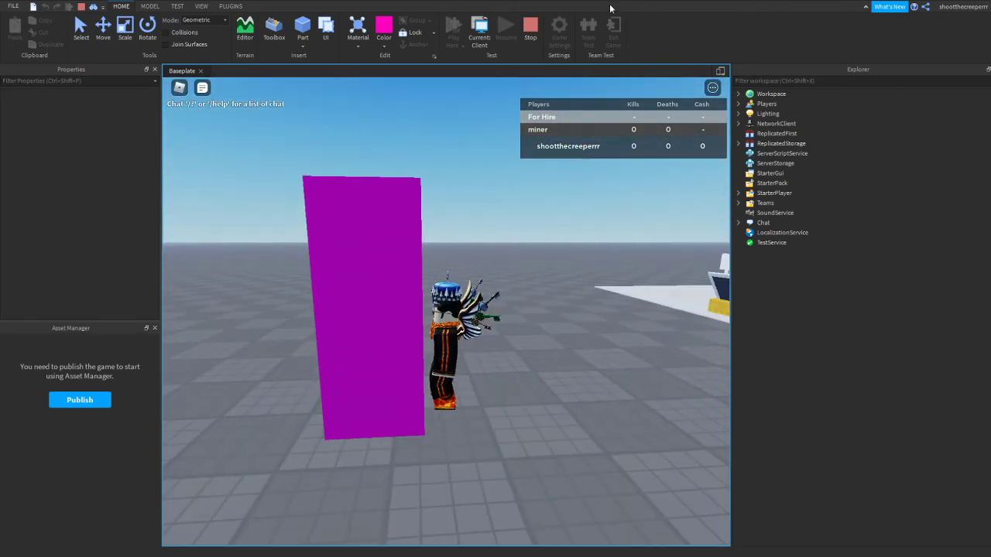
{"action": "key", "text": "shift+F5"}
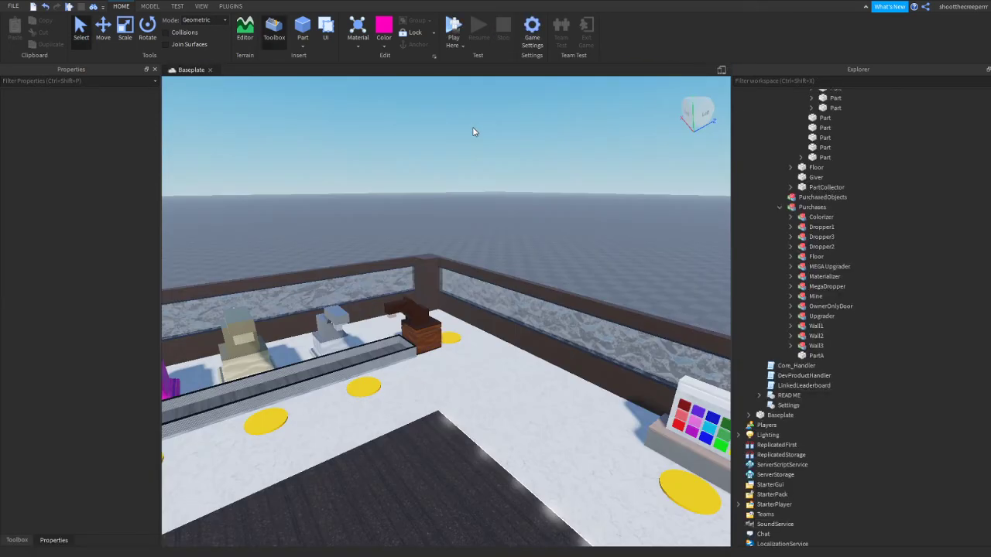
In the miner tycoon's PurchaseHandler script, set the CanSteal variable to false and close the script
{"action": "scroll", "coordinate": [885, 222], "scroll_direction": "up", "scroll_amount": 12}
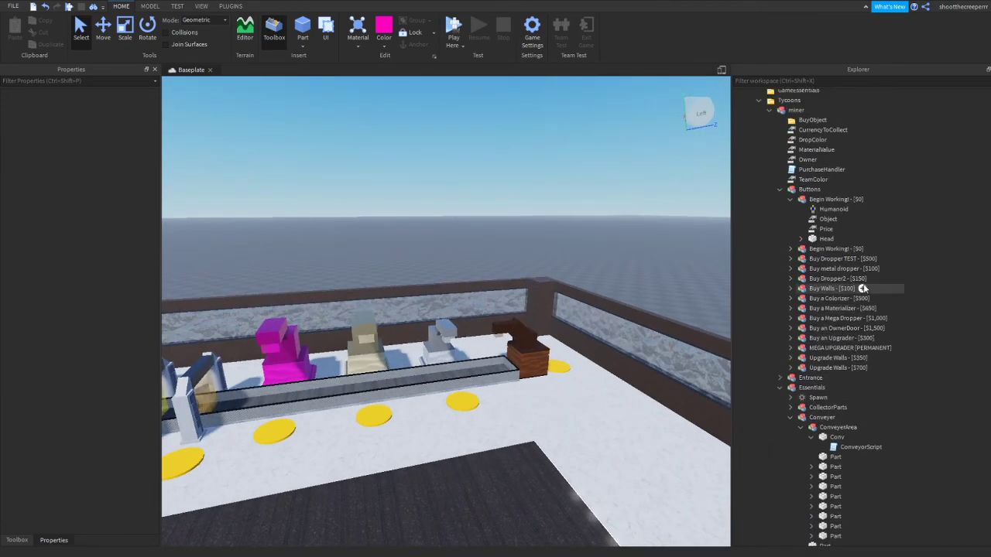
{"action": "double_click", "coordinate": [795, 215]}
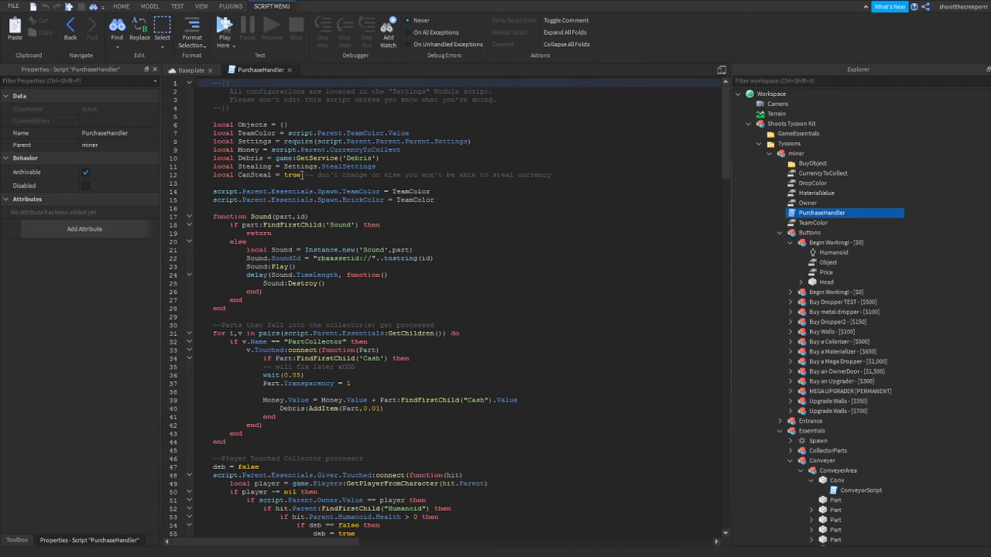
{"action": "double_click", "coordinate": [291, 175]}
{"action": "type", "text": "Fa"}
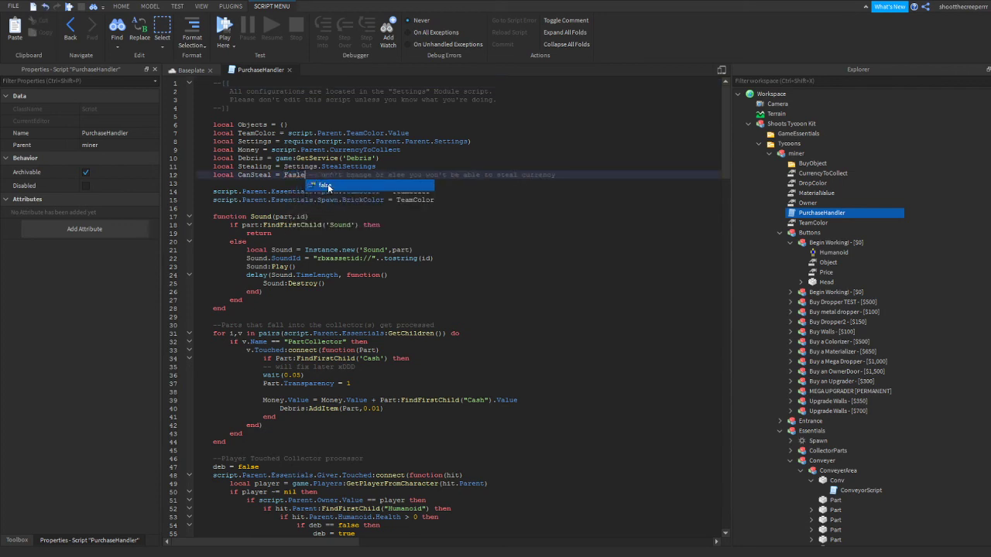
{"action": "type", "text": "sl"}
{"action": "key", "text": "BackSpace"}
{"action": "key", "text": "BackSpace"}
{"action": "key", "text": "BackSpace"}
{"action": "key", "text": "BackSpace"}
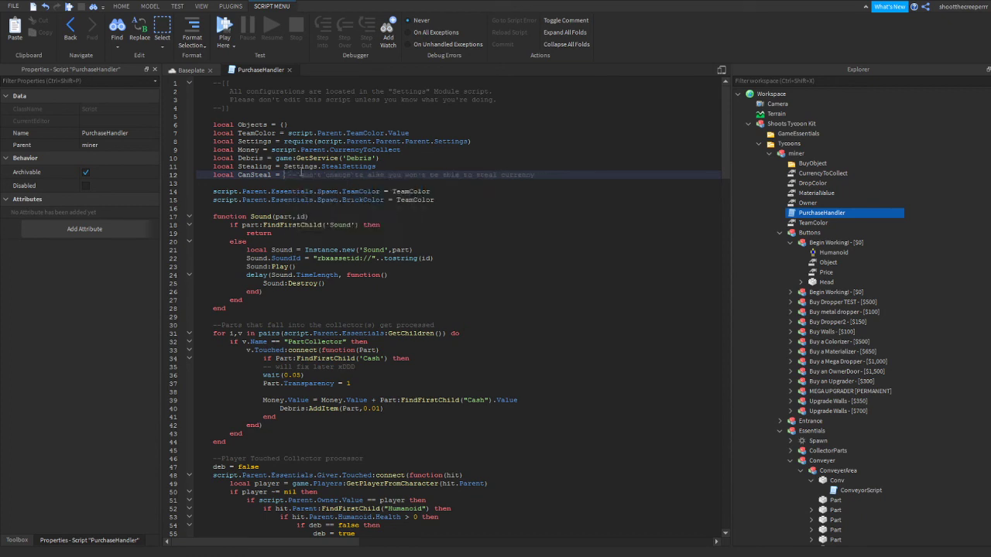
{"action": "type", "text": "false"}
{"action": "left_click", "coordinate": [489, 272]}
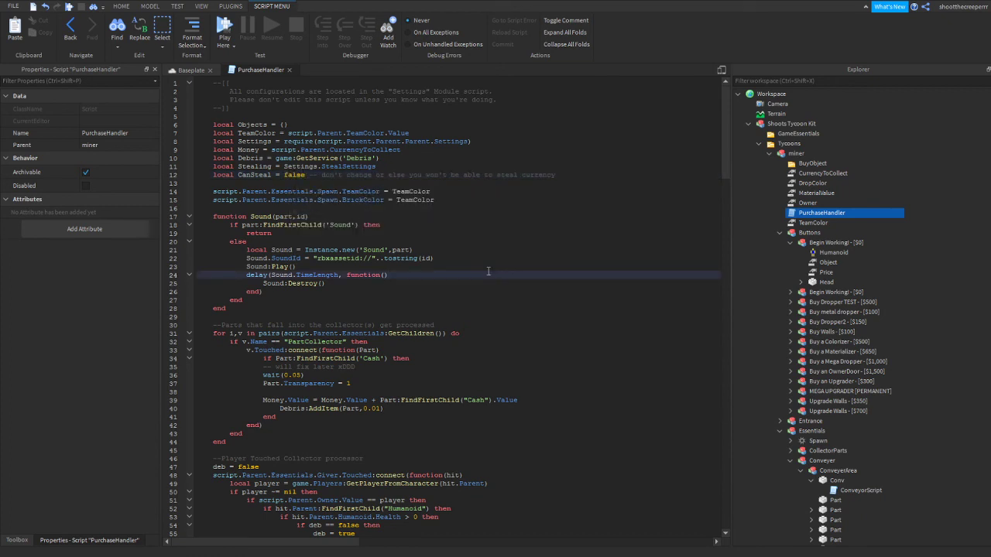
{"action": "scroll", "coordinate": [488, 272], "scroll_direction": "down", "scroll_amount": 5}
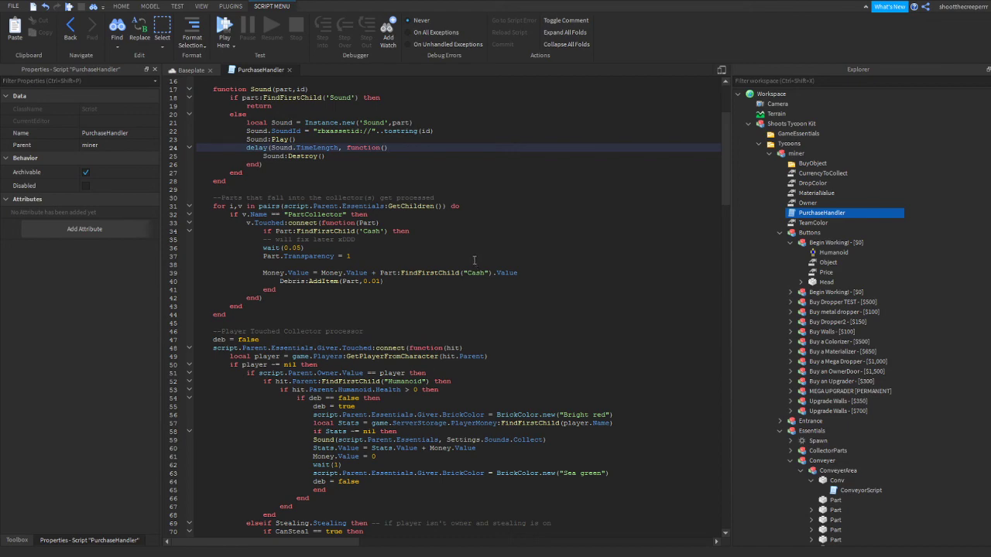
{"action": "left_click", "coordinate": [290, 71]}
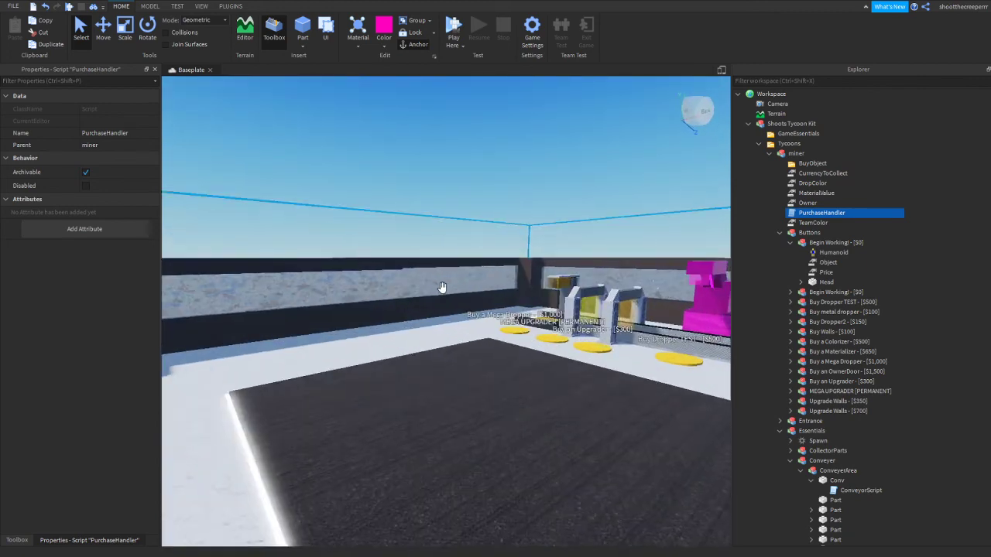
{"action": "scroll", "coordinate": [442, 287], "scroll_direction": "up", "scroll_amount": 5}
{"action": "scroll", "coordinate": [442, 287], "scroll_direction": "down", "scroll_amount": 5}
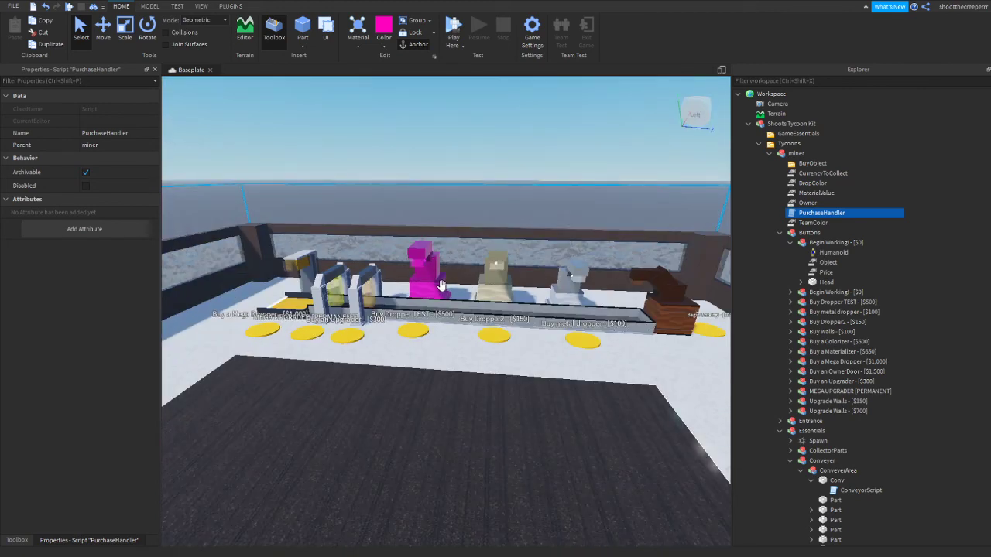
{"action": "scroll", "coordinate": [442, 285], "scroll_direction": "up", "scroll_amount": 3}
{"action": "scroll", "coordinate": [414, 280], "scroll_direction": "down", "scroll_amount": 3}
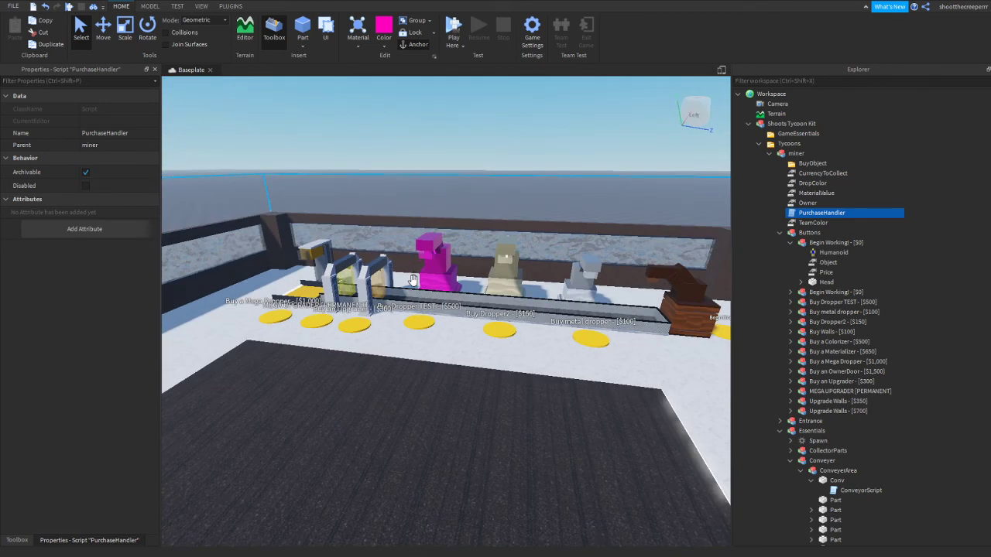